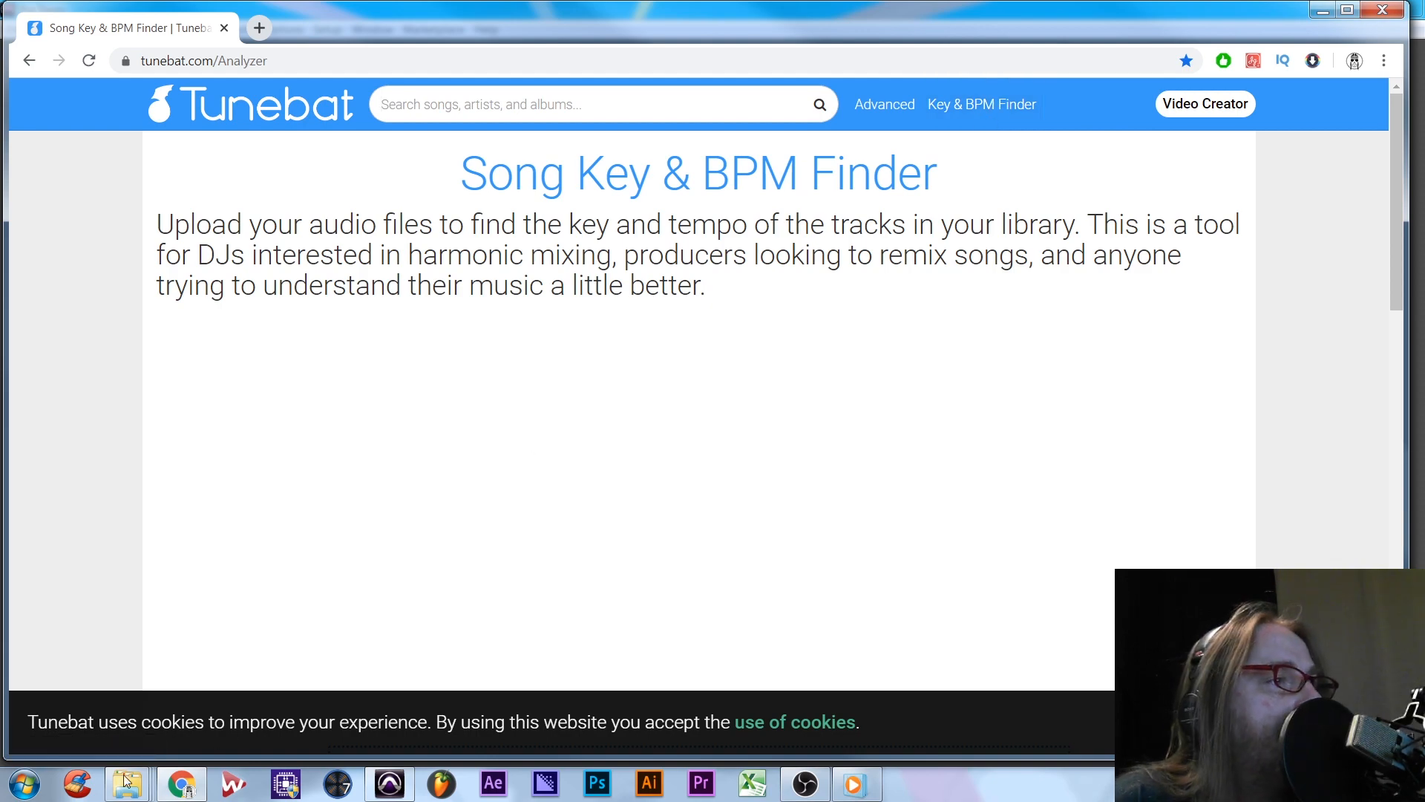
- Upload Marco Polo.mp3 from the March Beats folder to Tunebat's Key & BPM Finder and highlight its detected key and BPM
mouse_move(128, 783)
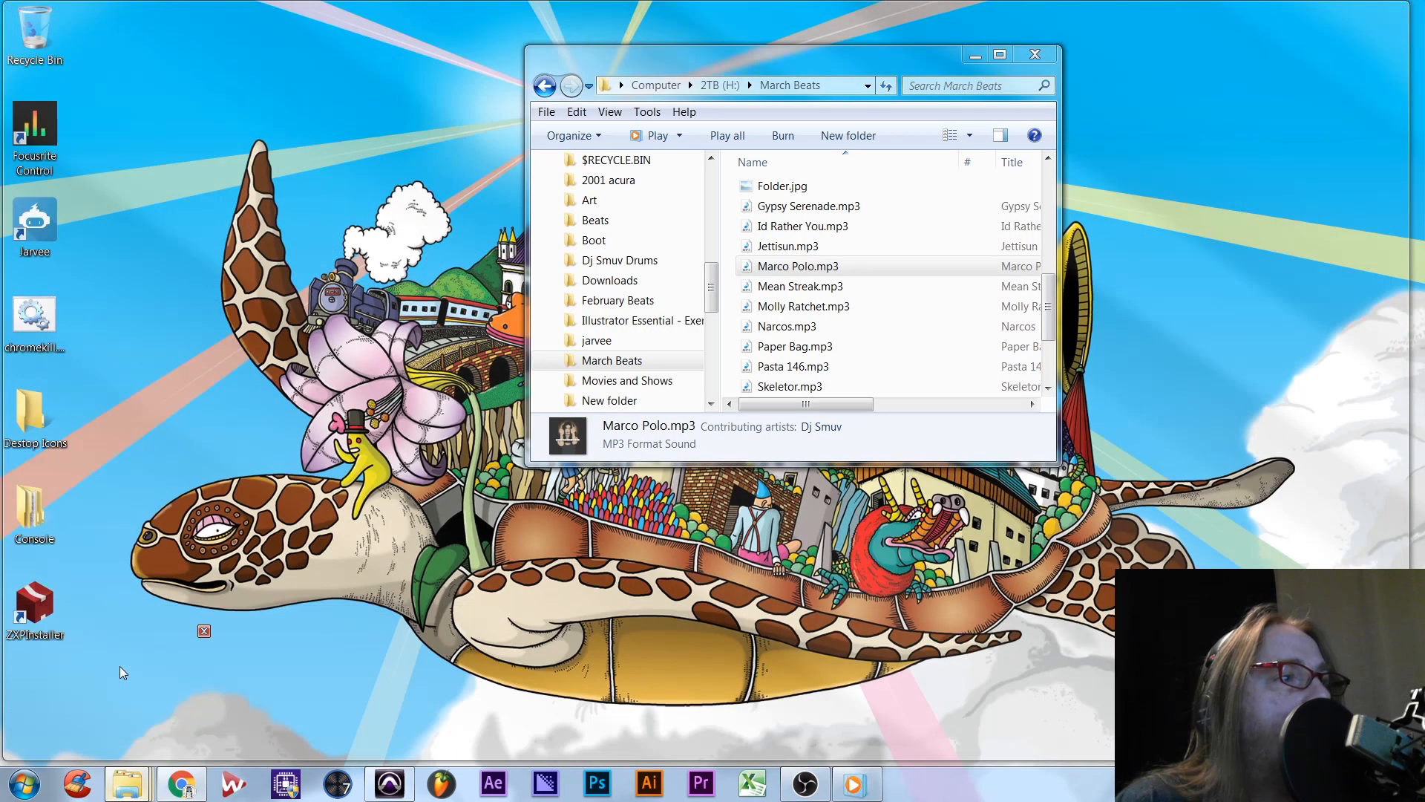
click(117, 693)
drag(809, 267, 1158, 538)
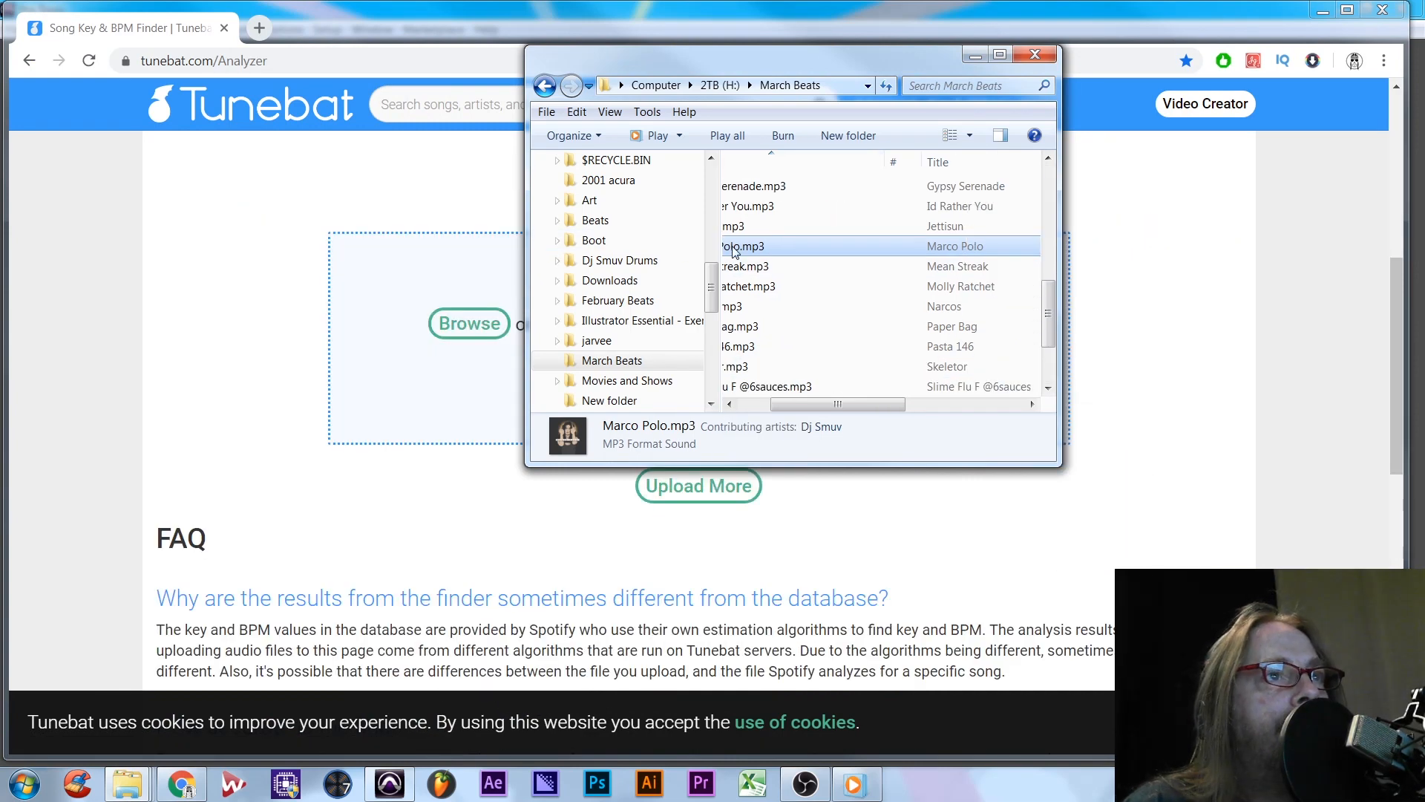
drag(734, 248, 427, 375)
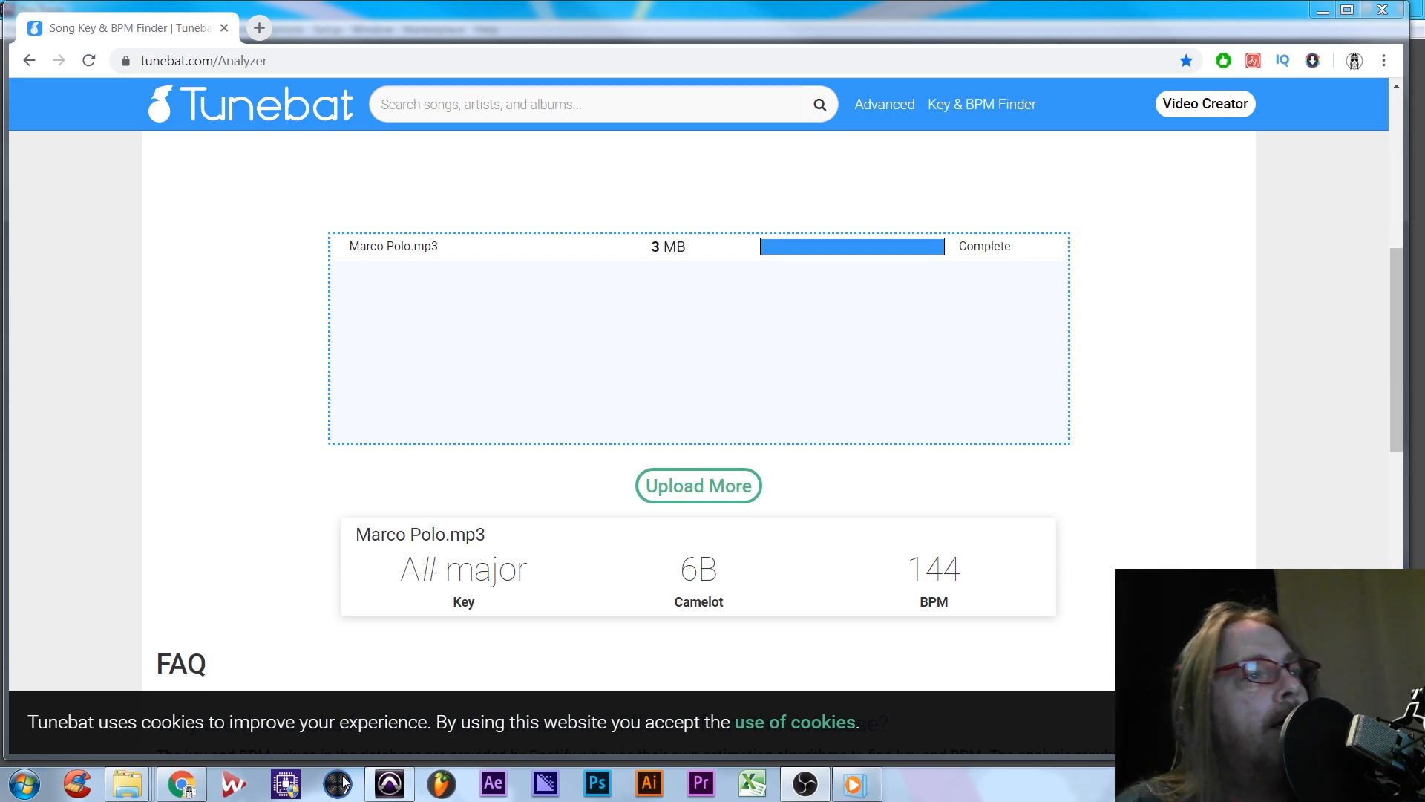
drag(416, 572, 550, 613)
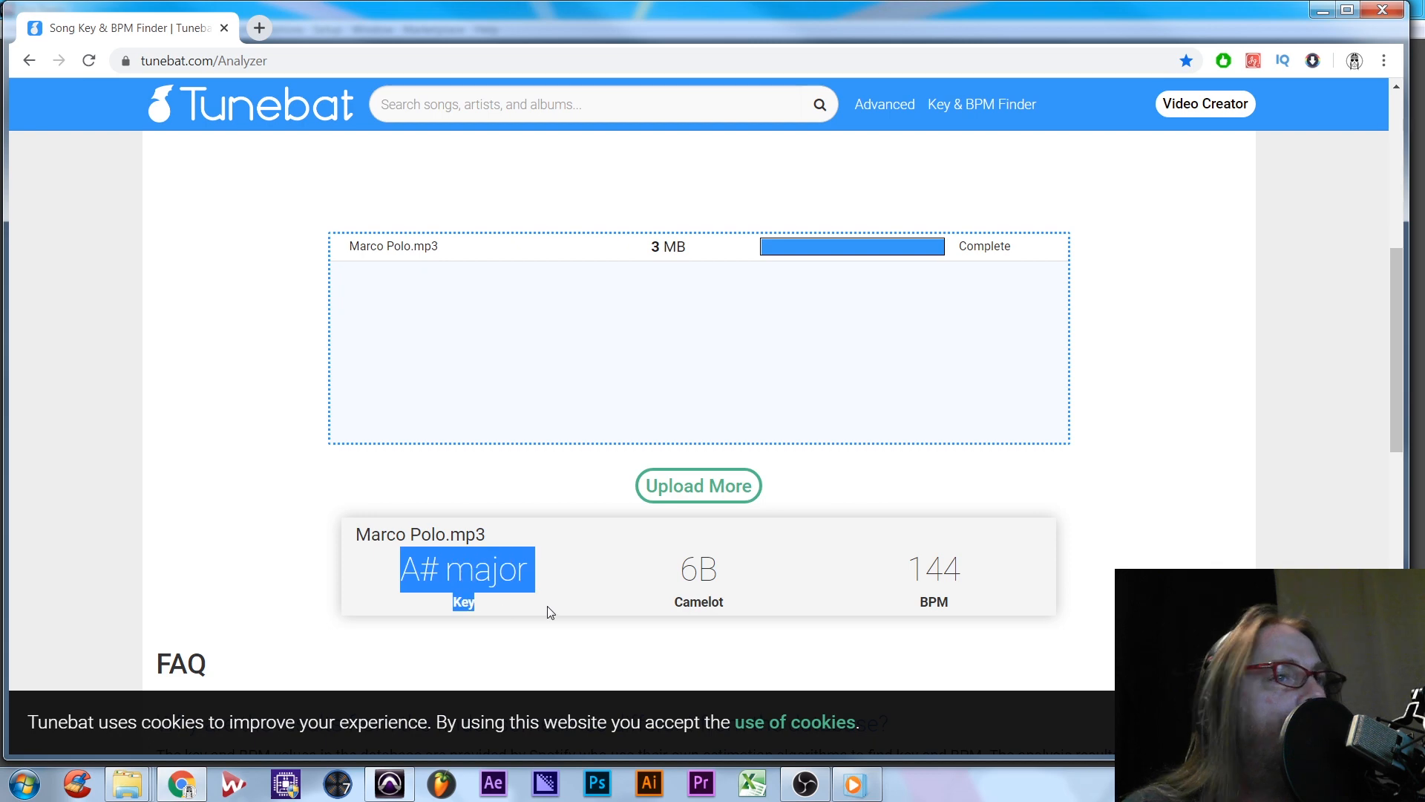
drag(880, 592, 973, 582)
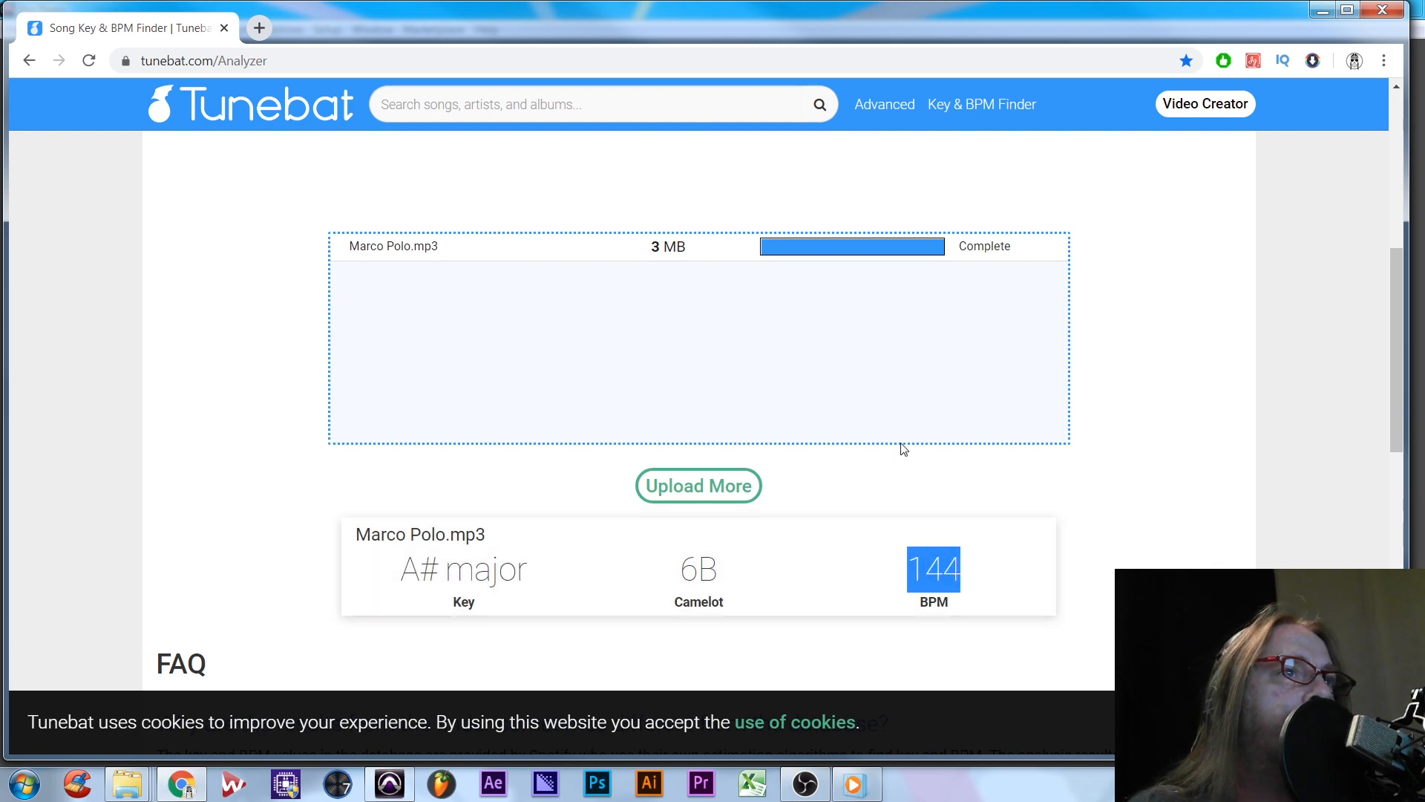
- Switch to Pro Tools and start a new session named "marco polo"
click(1322, 11)
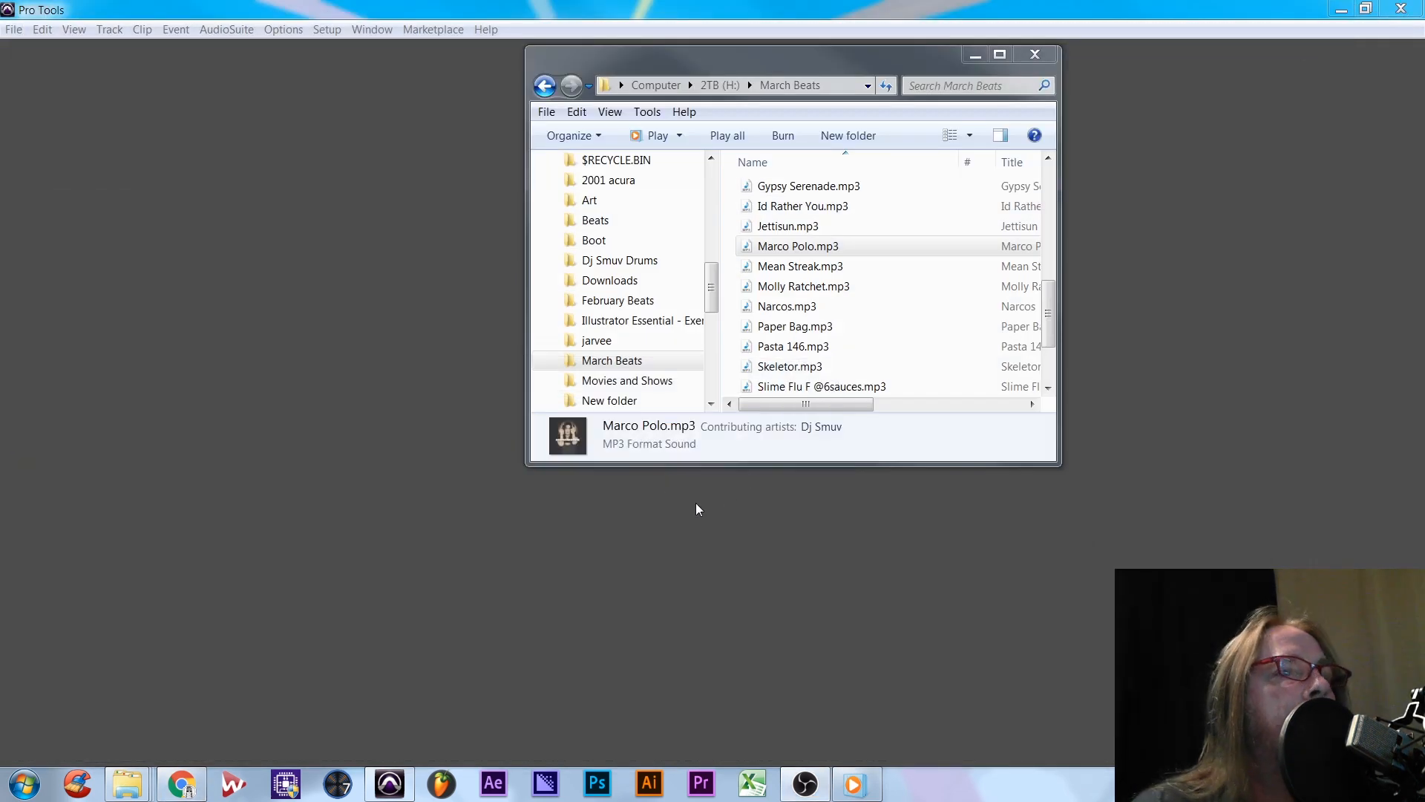
click(256, 538)
click(11, 28)
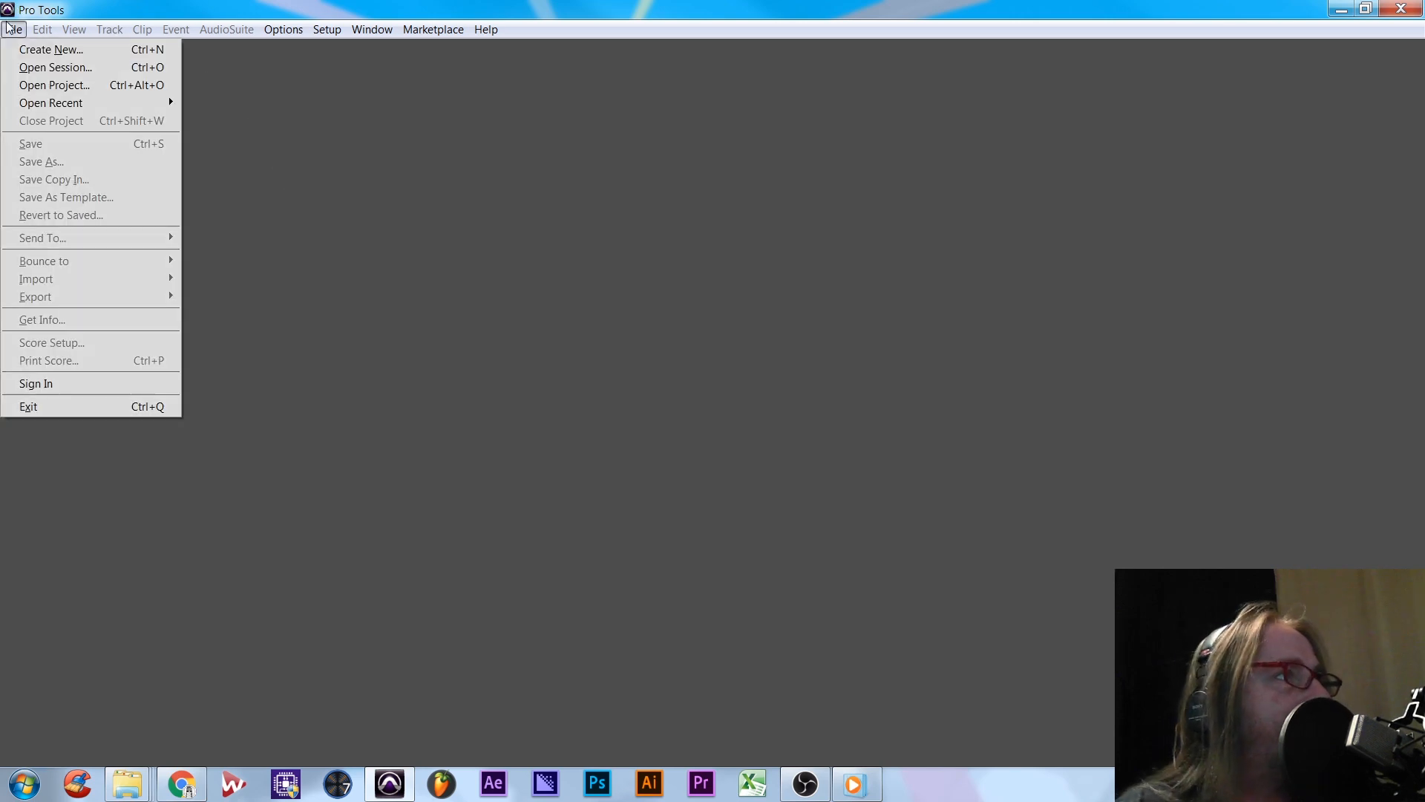
click(18, 31)
click(19, 31)
click(28, 52)
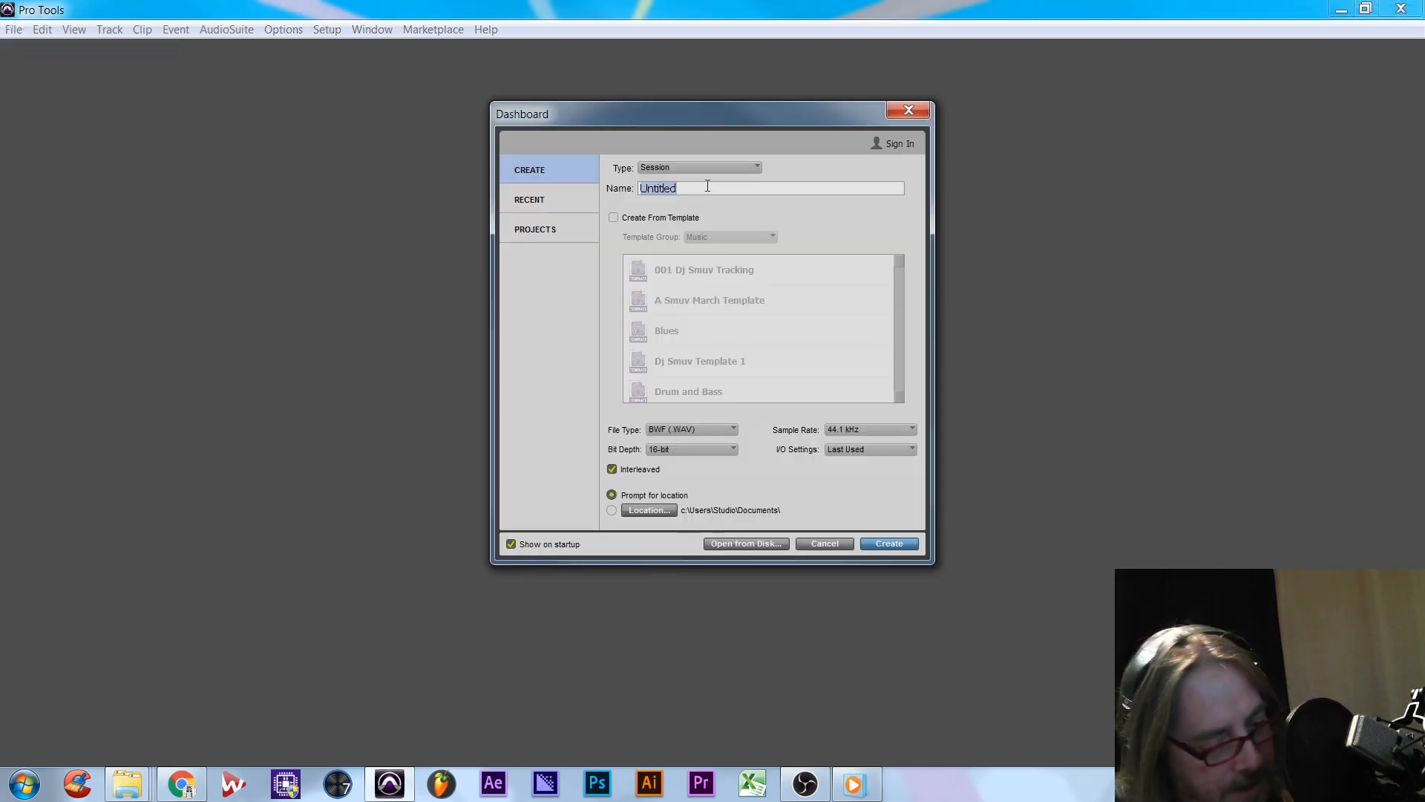
text(marco)
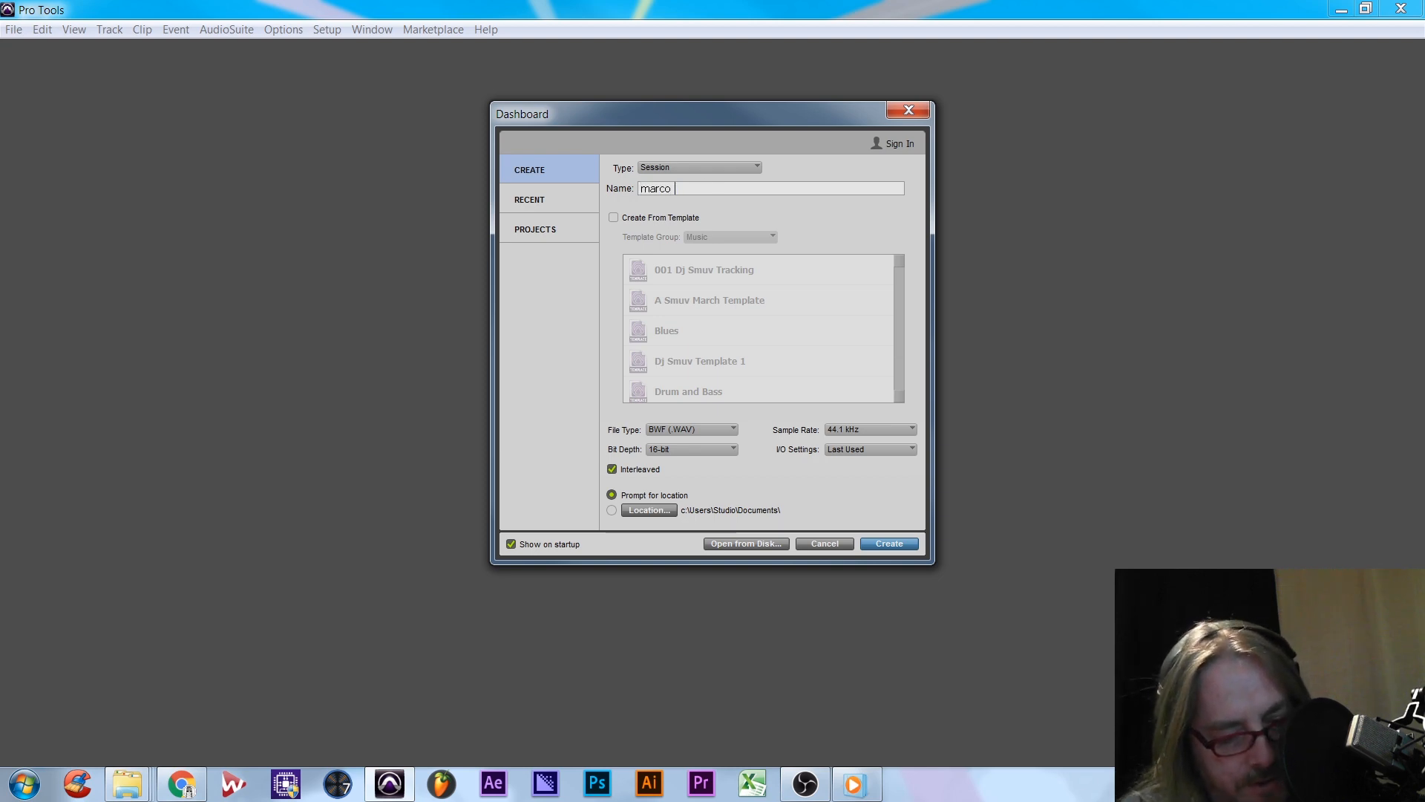
text( polo)
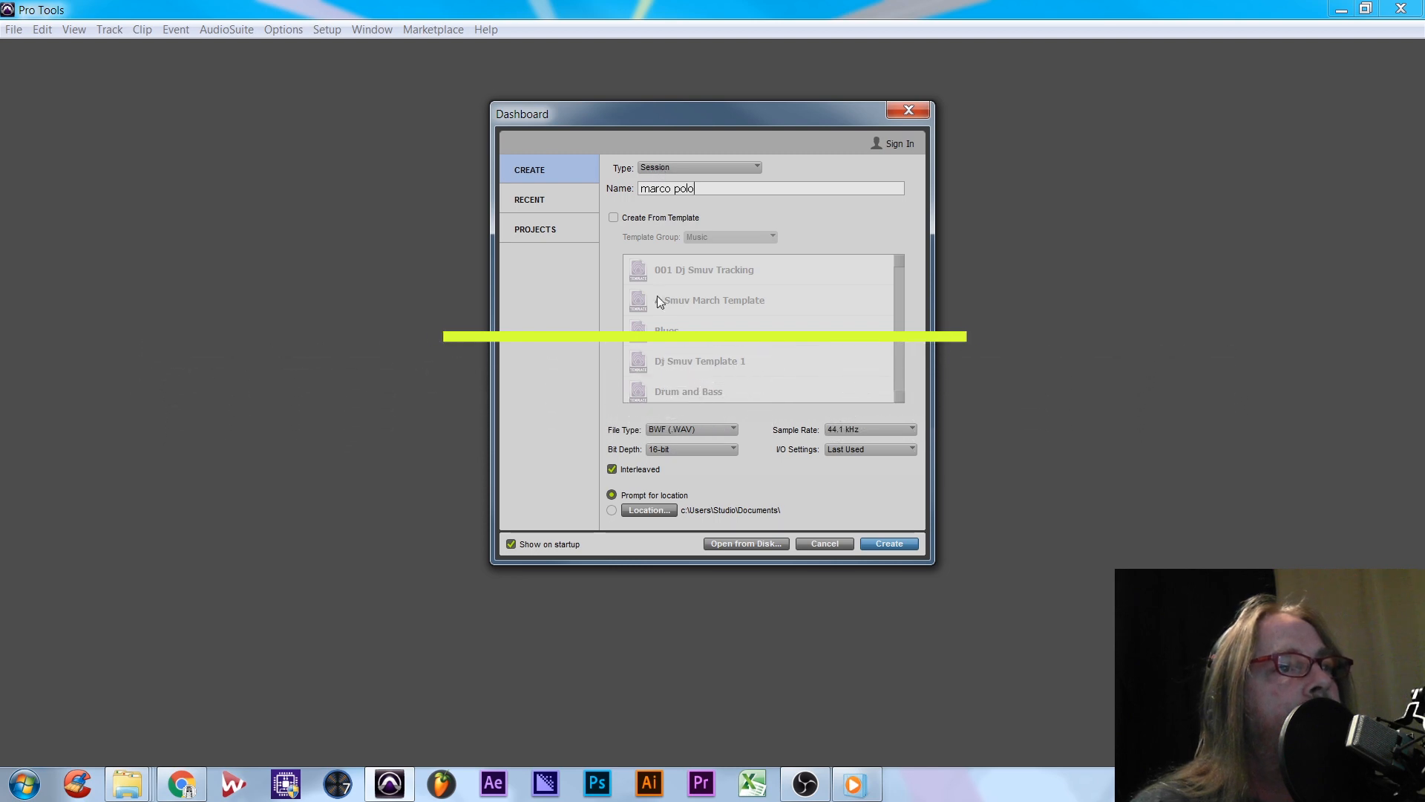
- Keep 16-bit depth, a 44.1 kHz sample rate and the location prompt, and save the session in the dj smuv folder
click(653, 448)
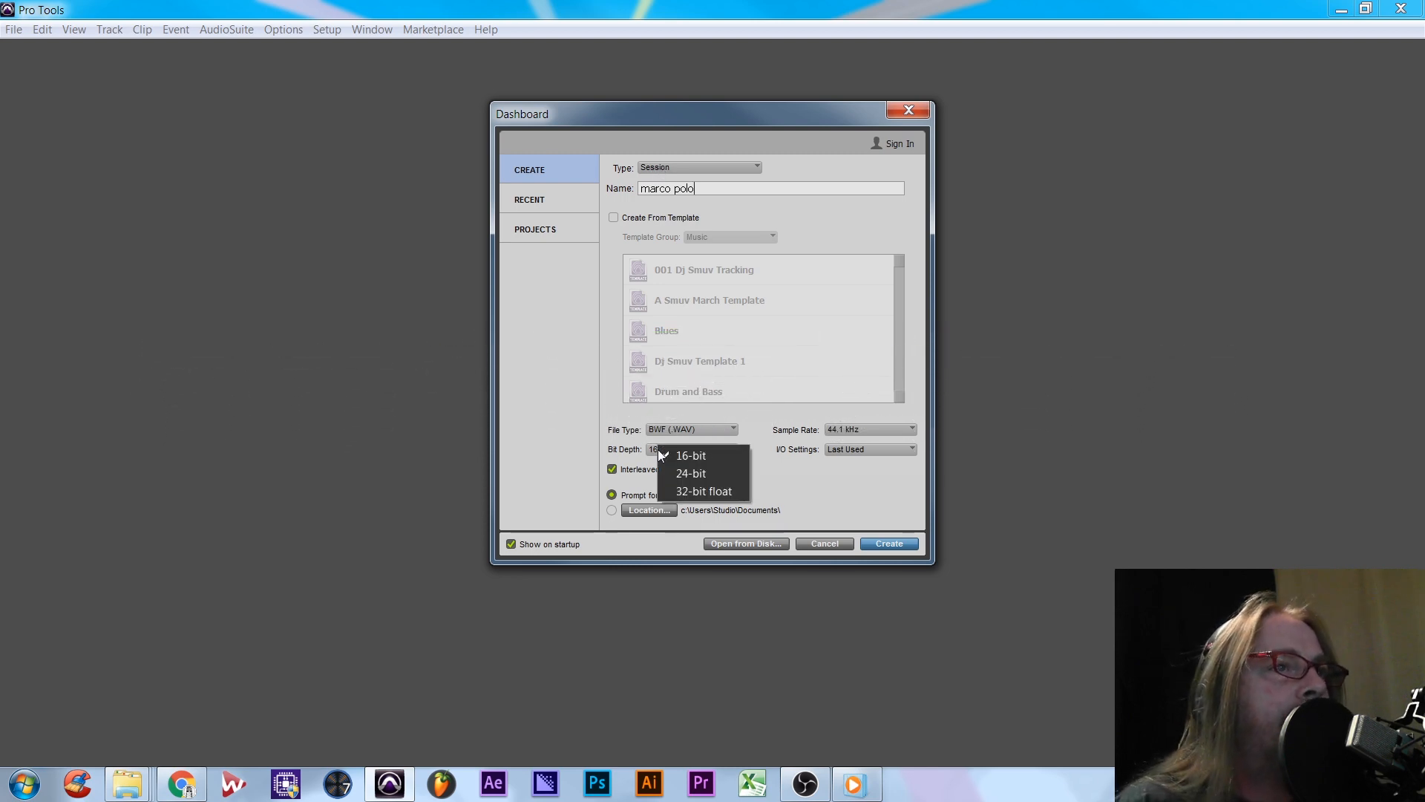
click(900, 428)
click(857, 432)
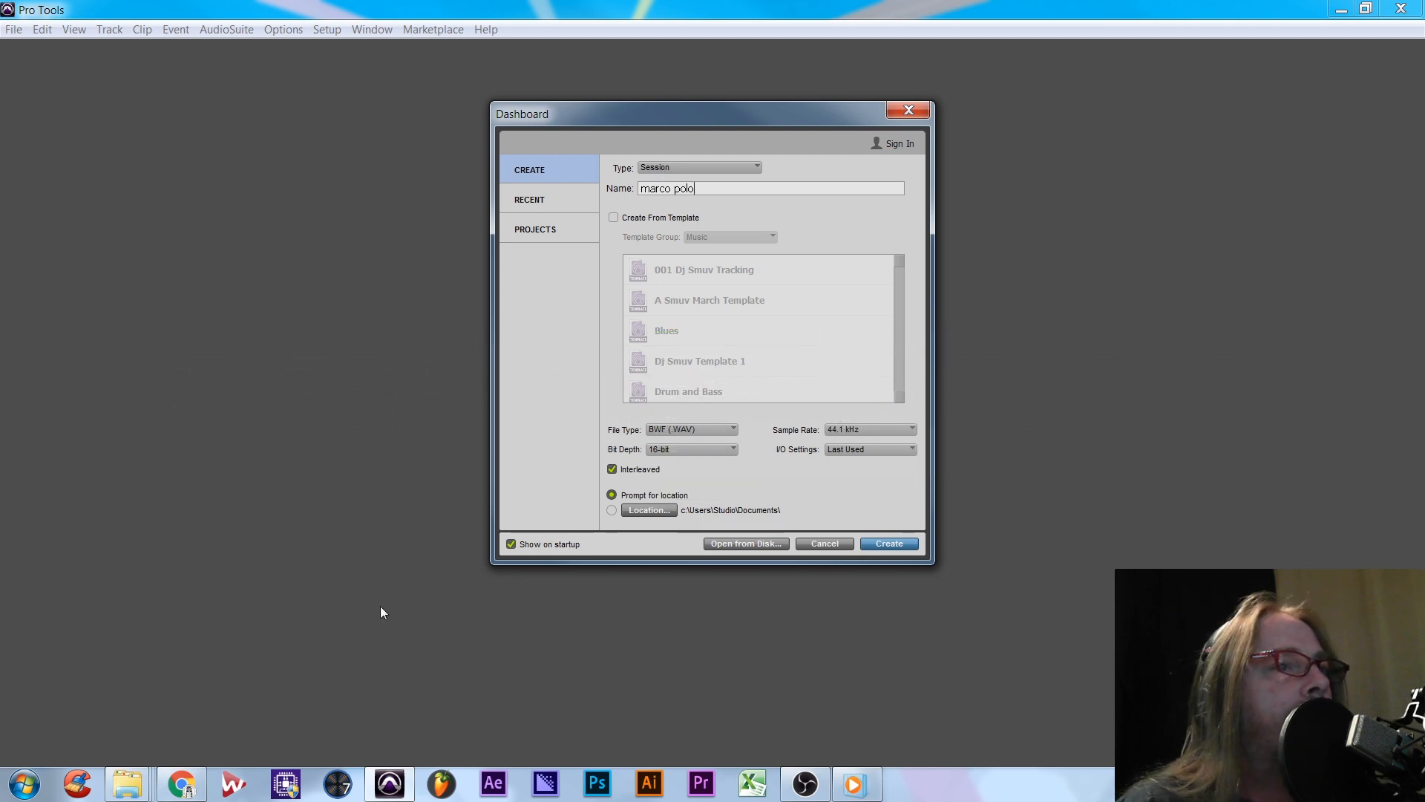
click(623, 498)
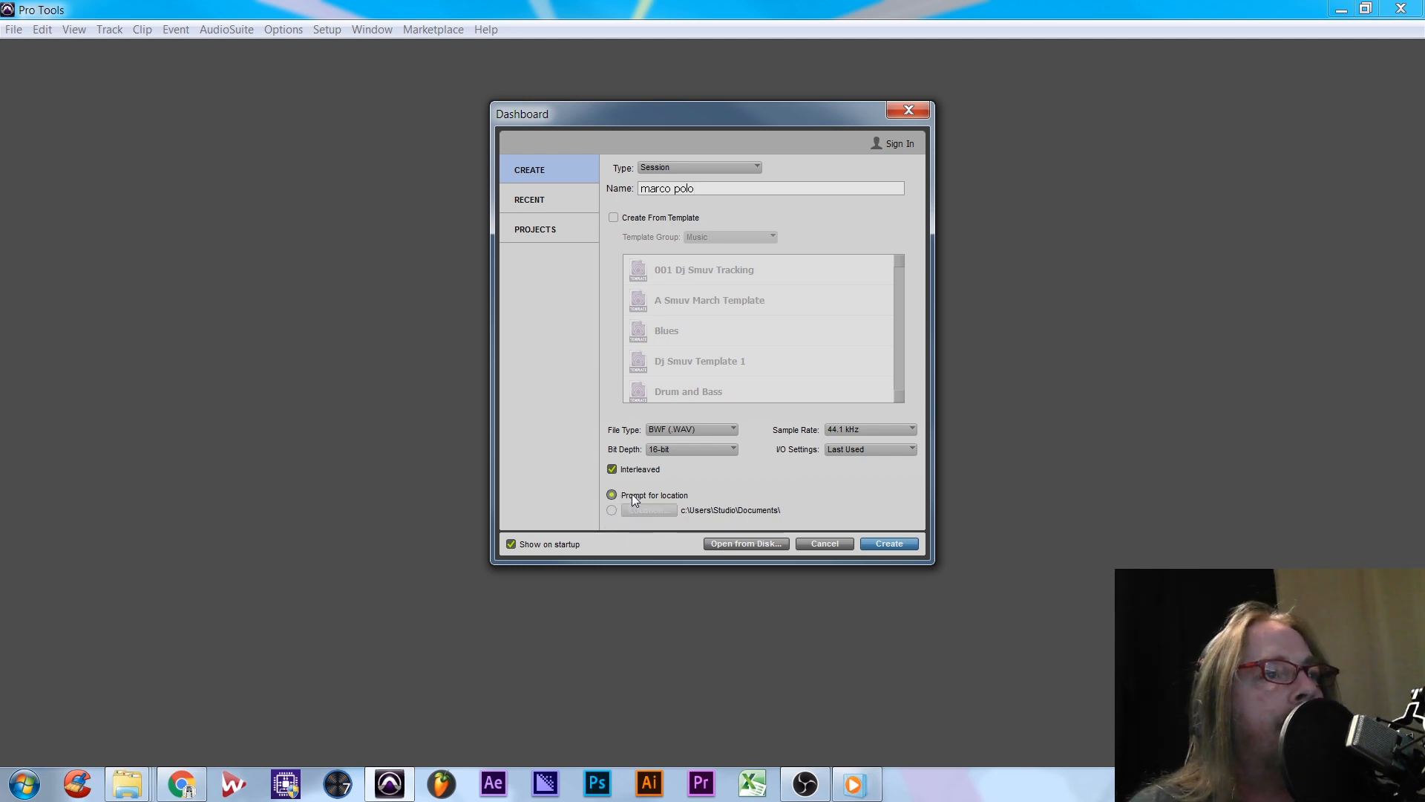
click(889, 544)
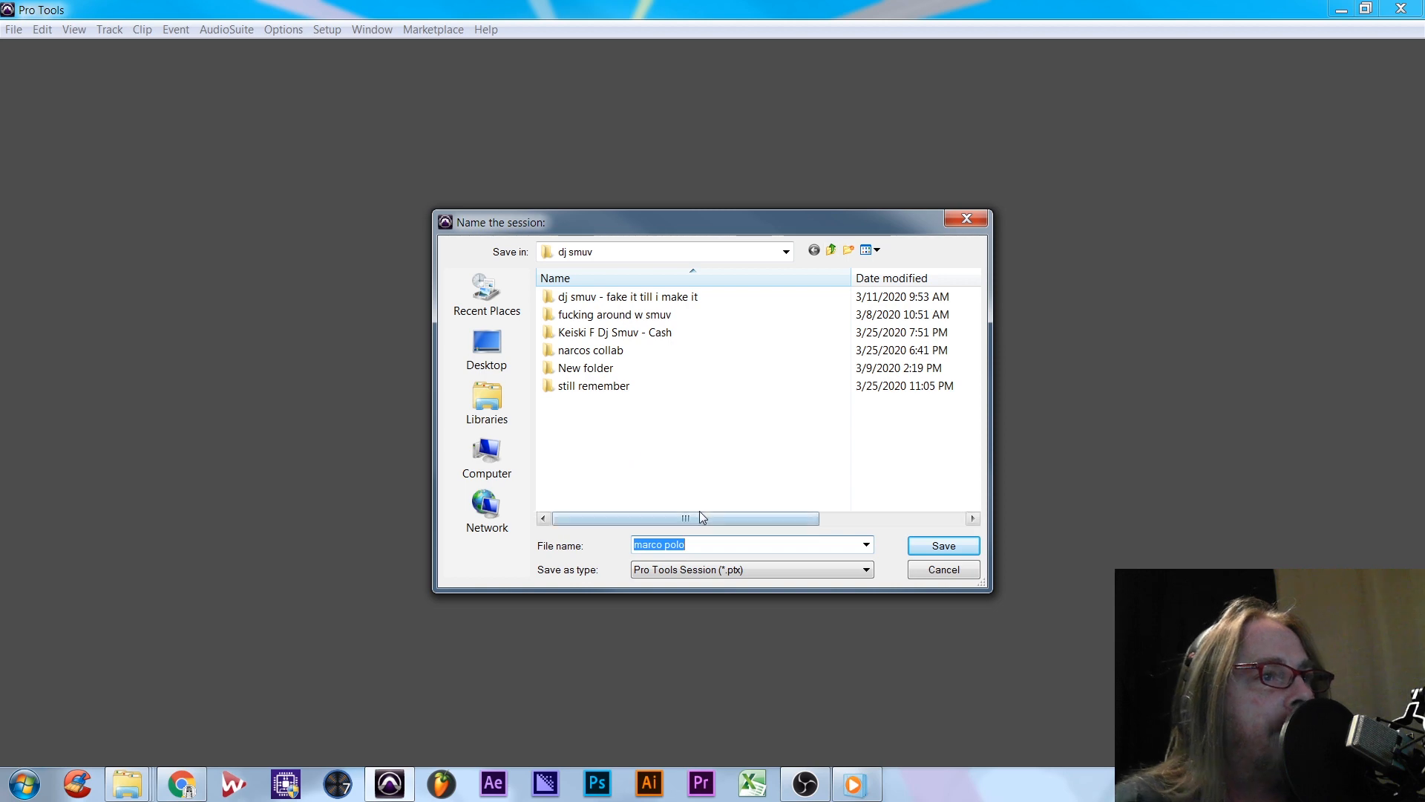
click(942, 545)
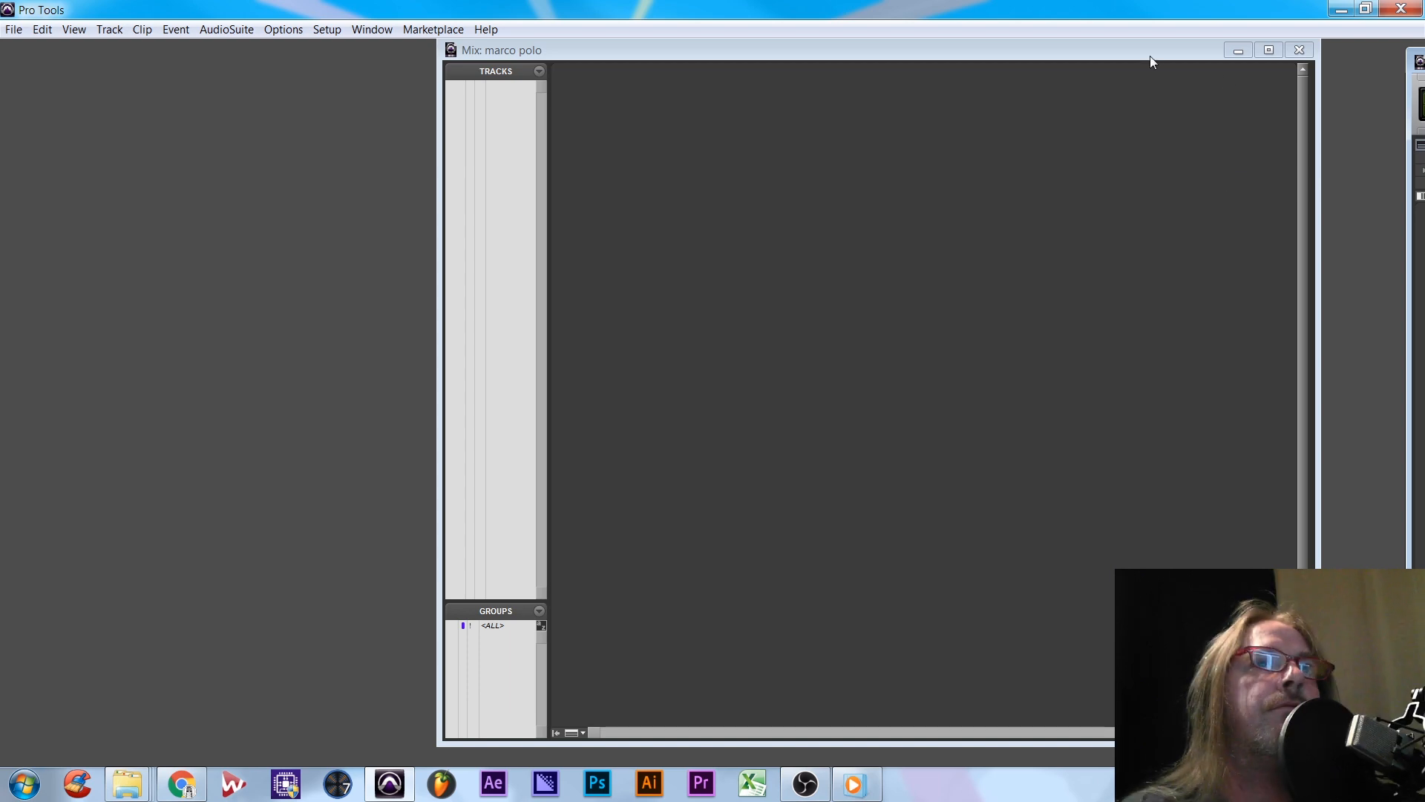
- Show the session's Edit window and move it fully into view in front of the Mix window
click(377, 32)
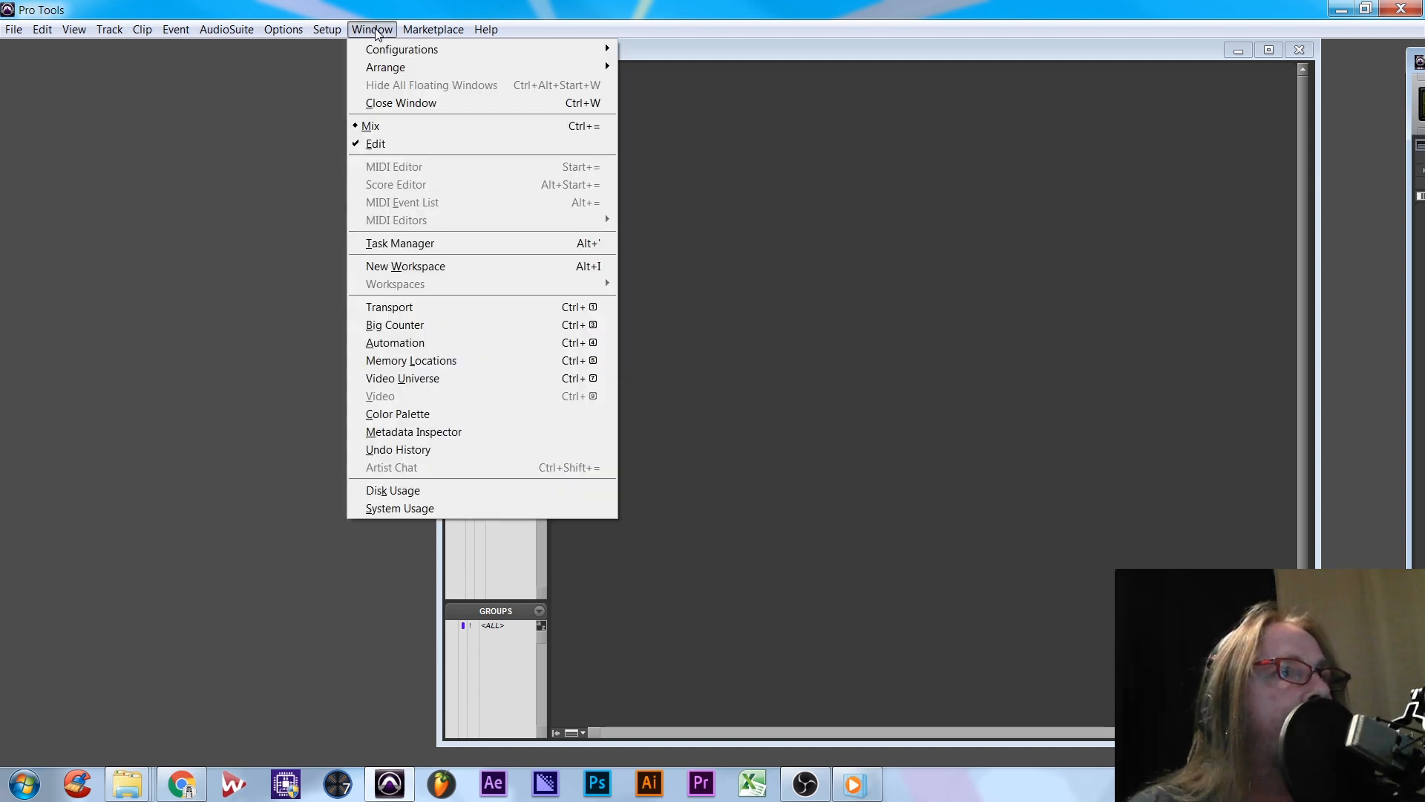
click(393, 144)
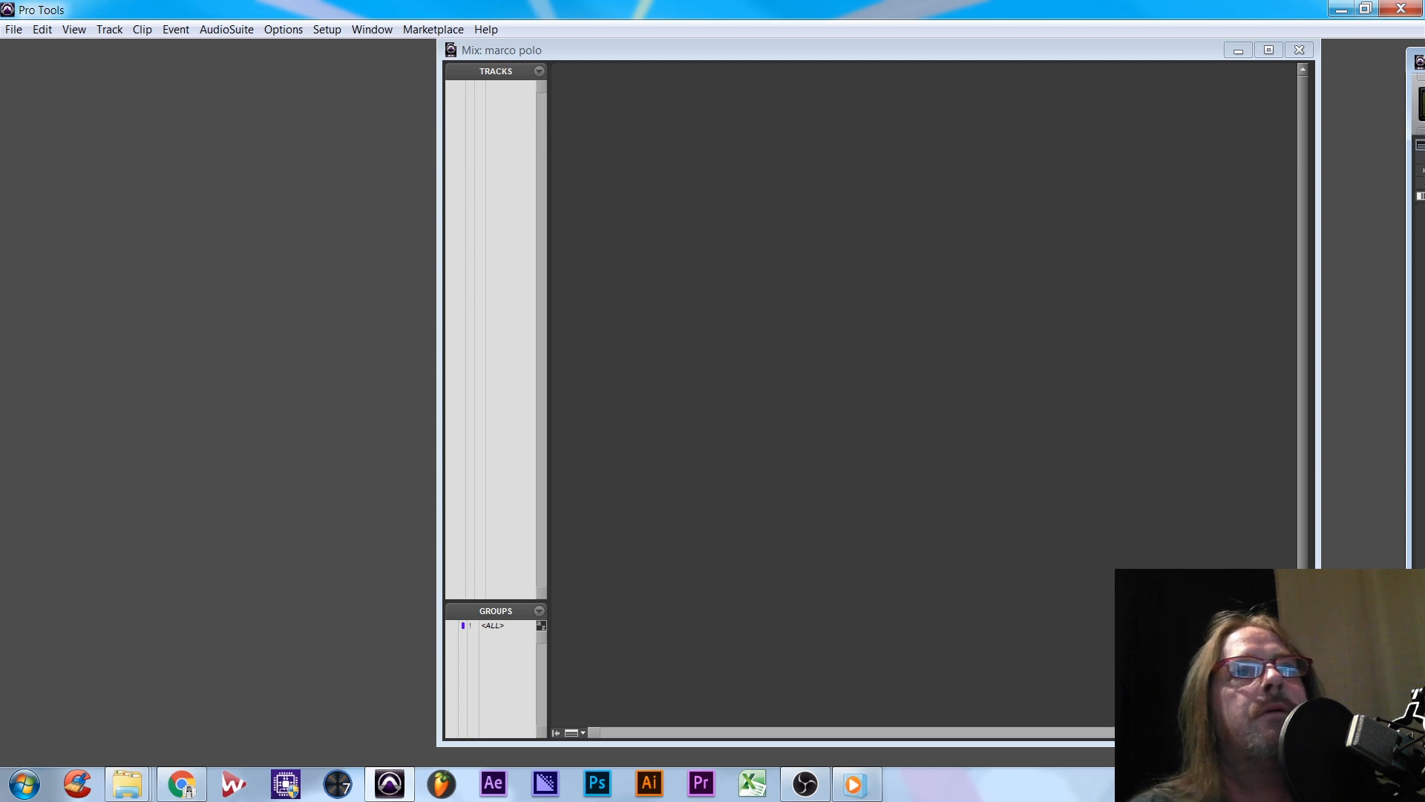
drag(1406, 109, 1211, 108)
drag(1406, 65, 201, 83)
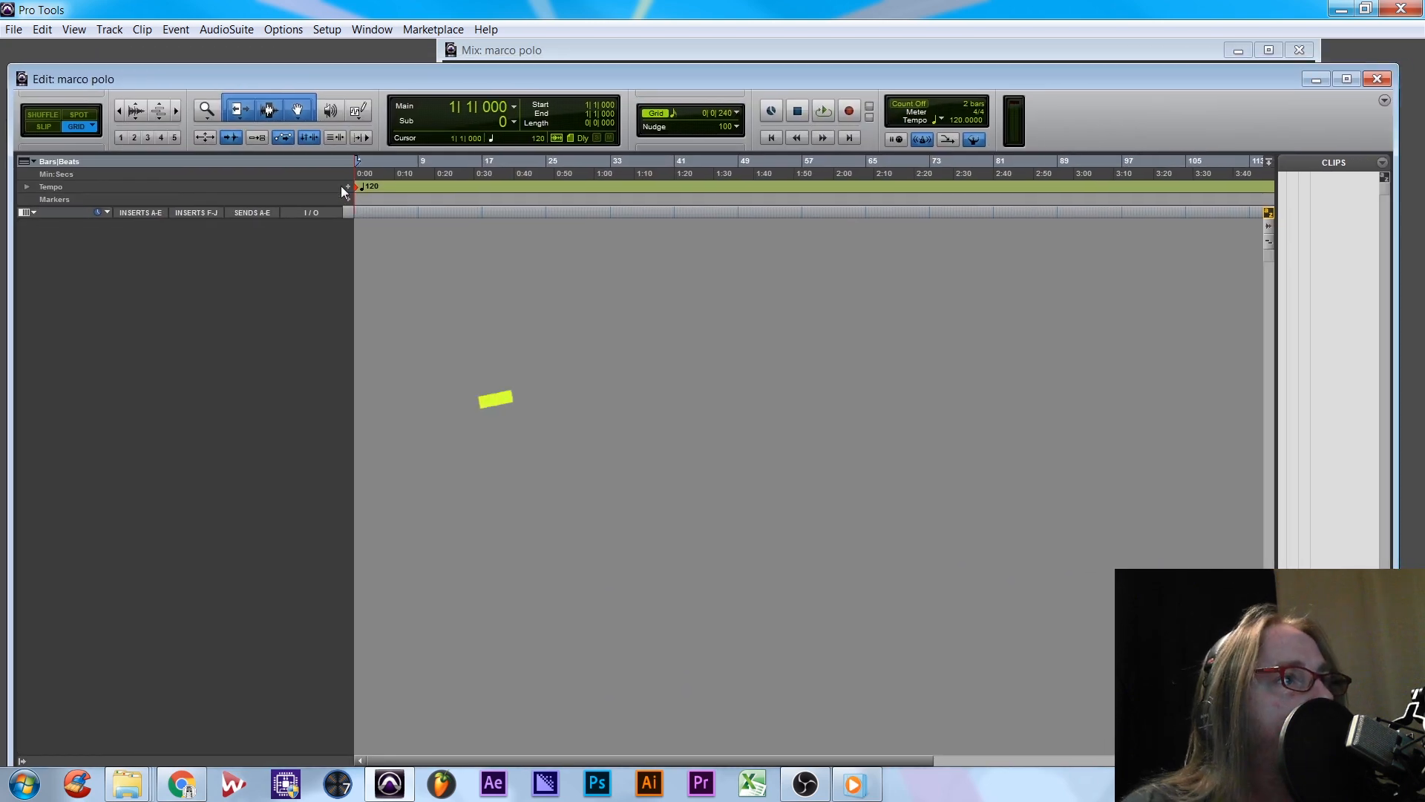
- Set the session tempo to 144 BPM with a tempo change at the start of bar 1
click(27, 186)
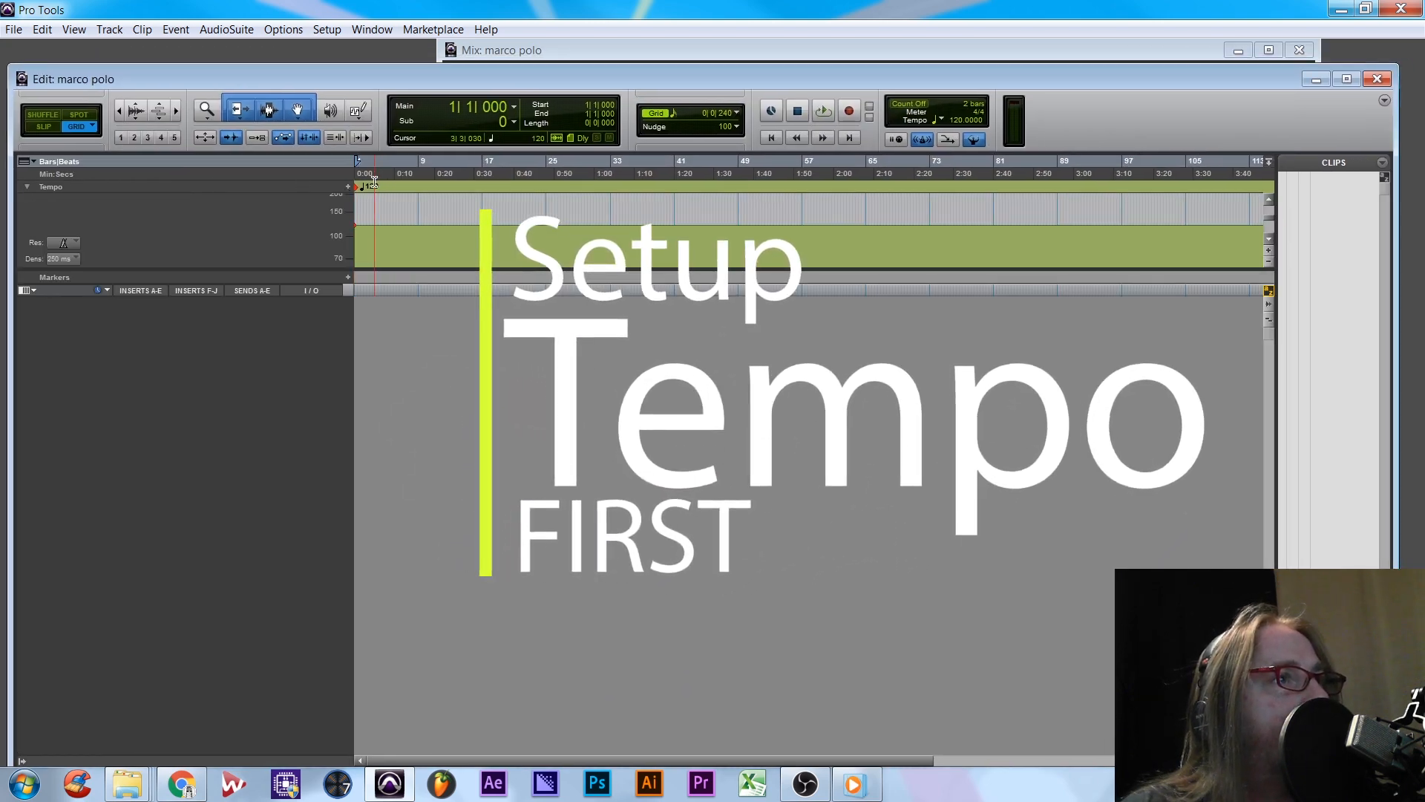
click(348, 186)
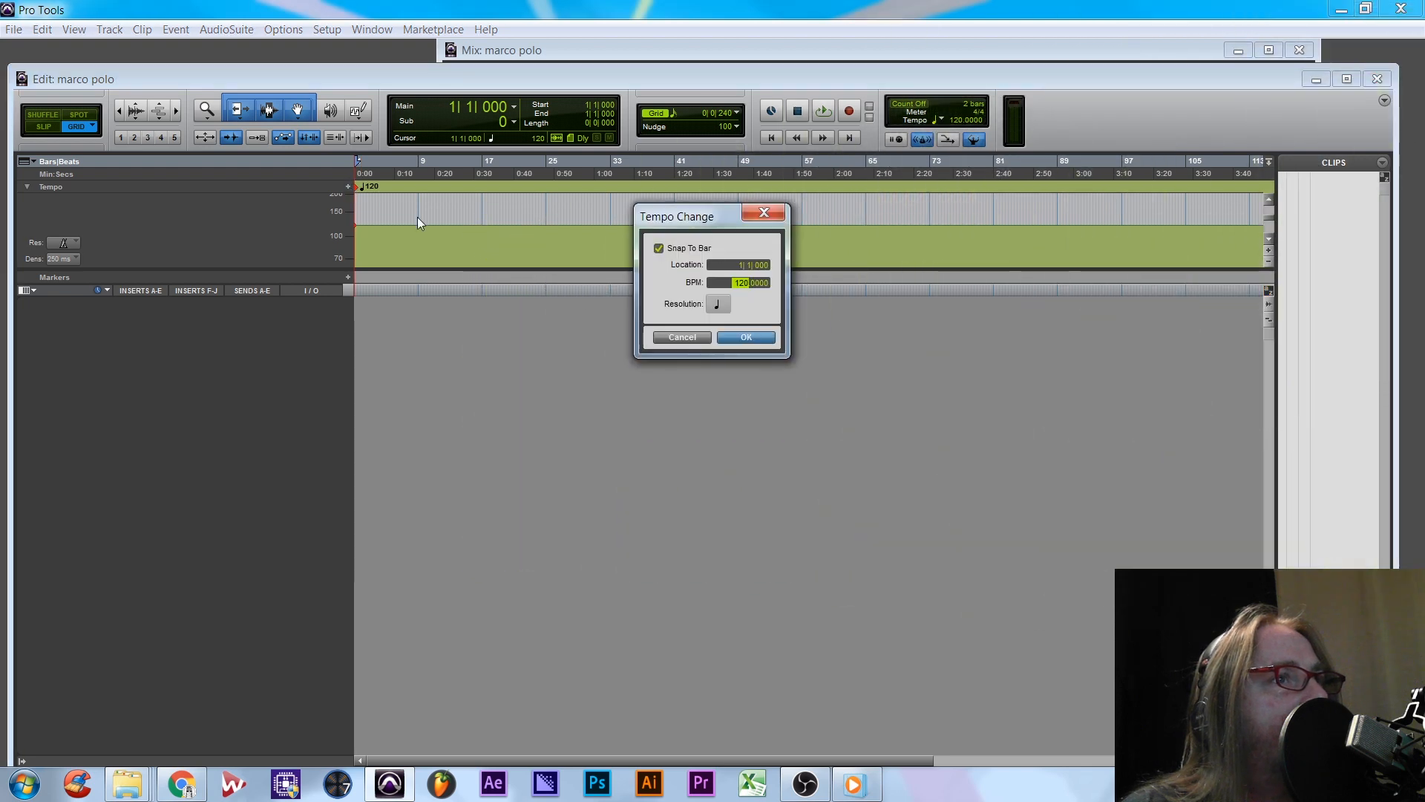
text(1)
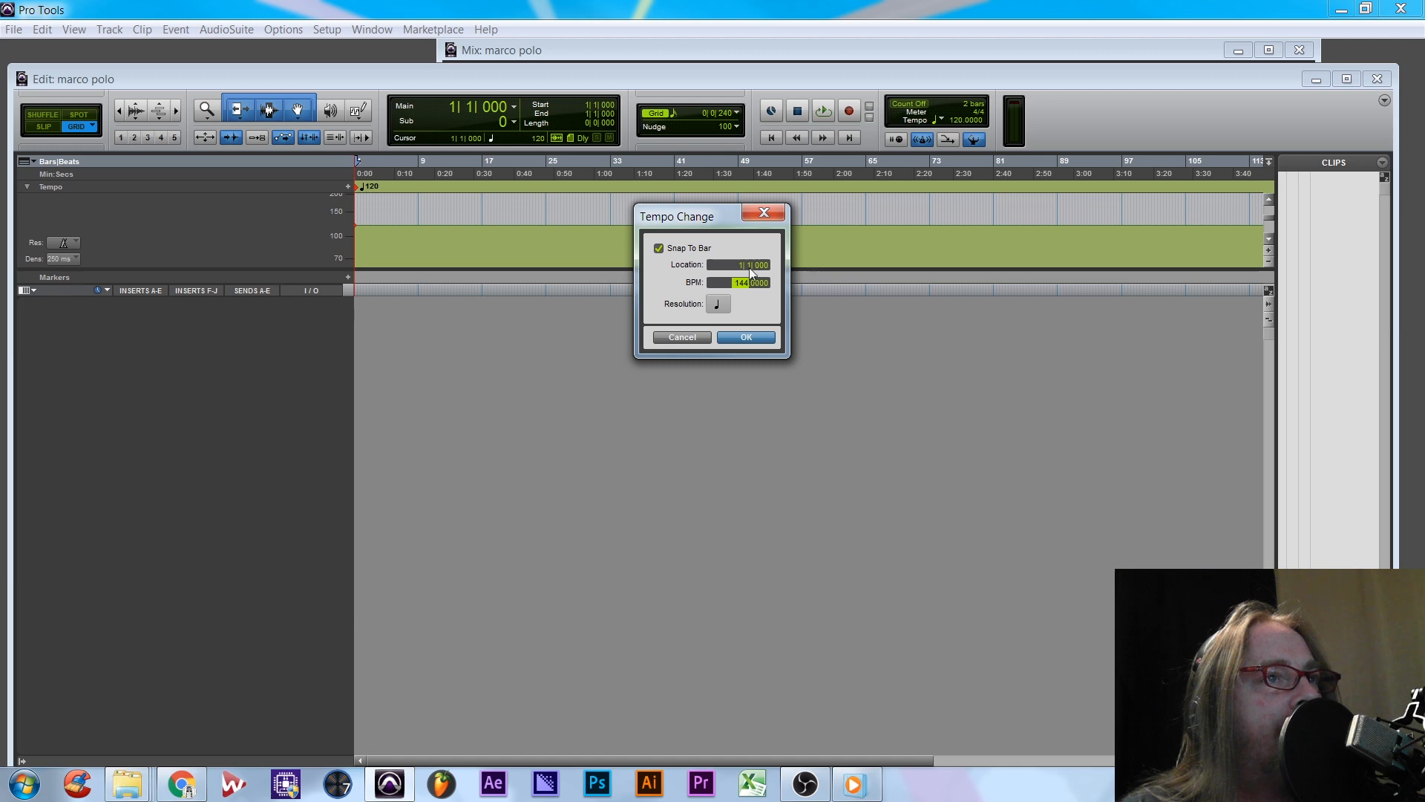
click(749, 337)
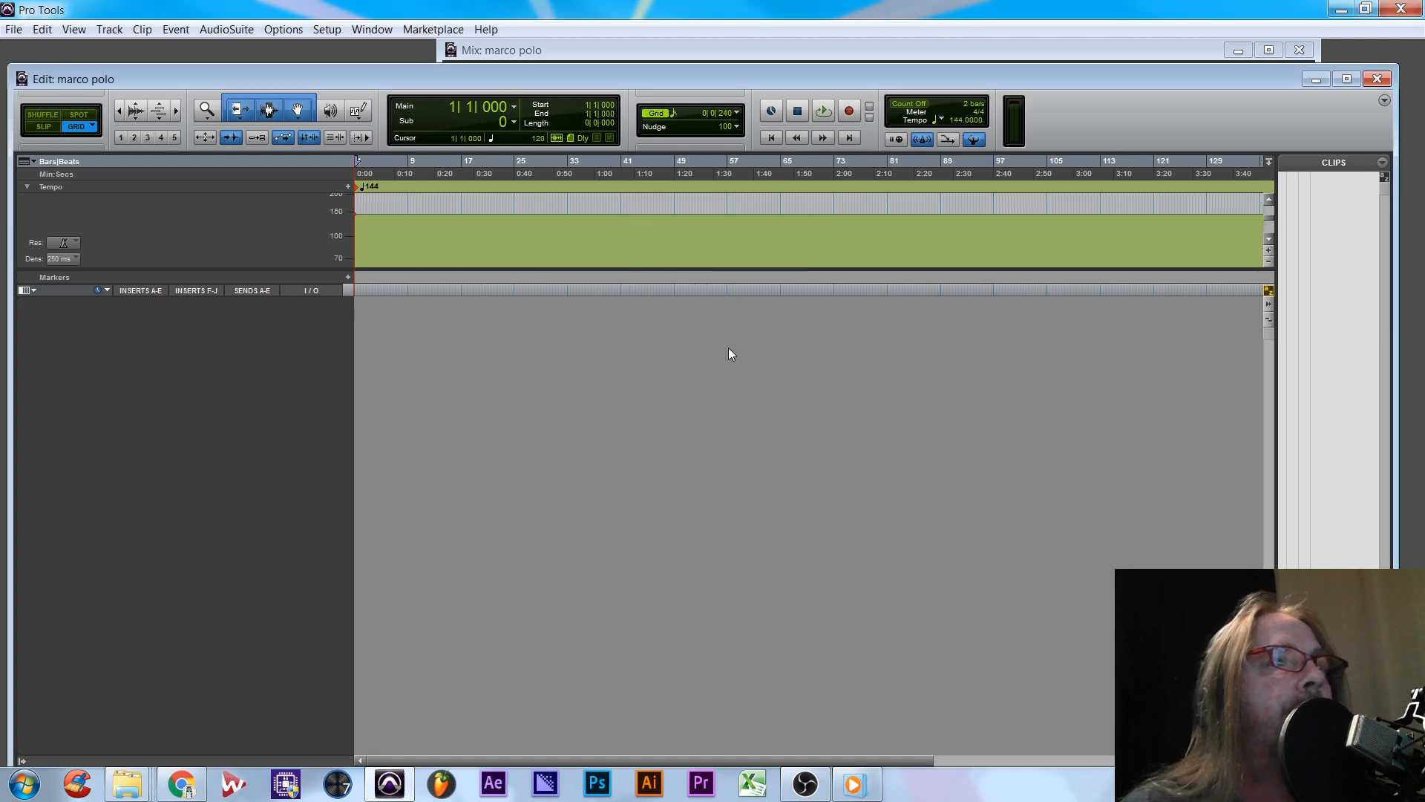
click(27, 186)
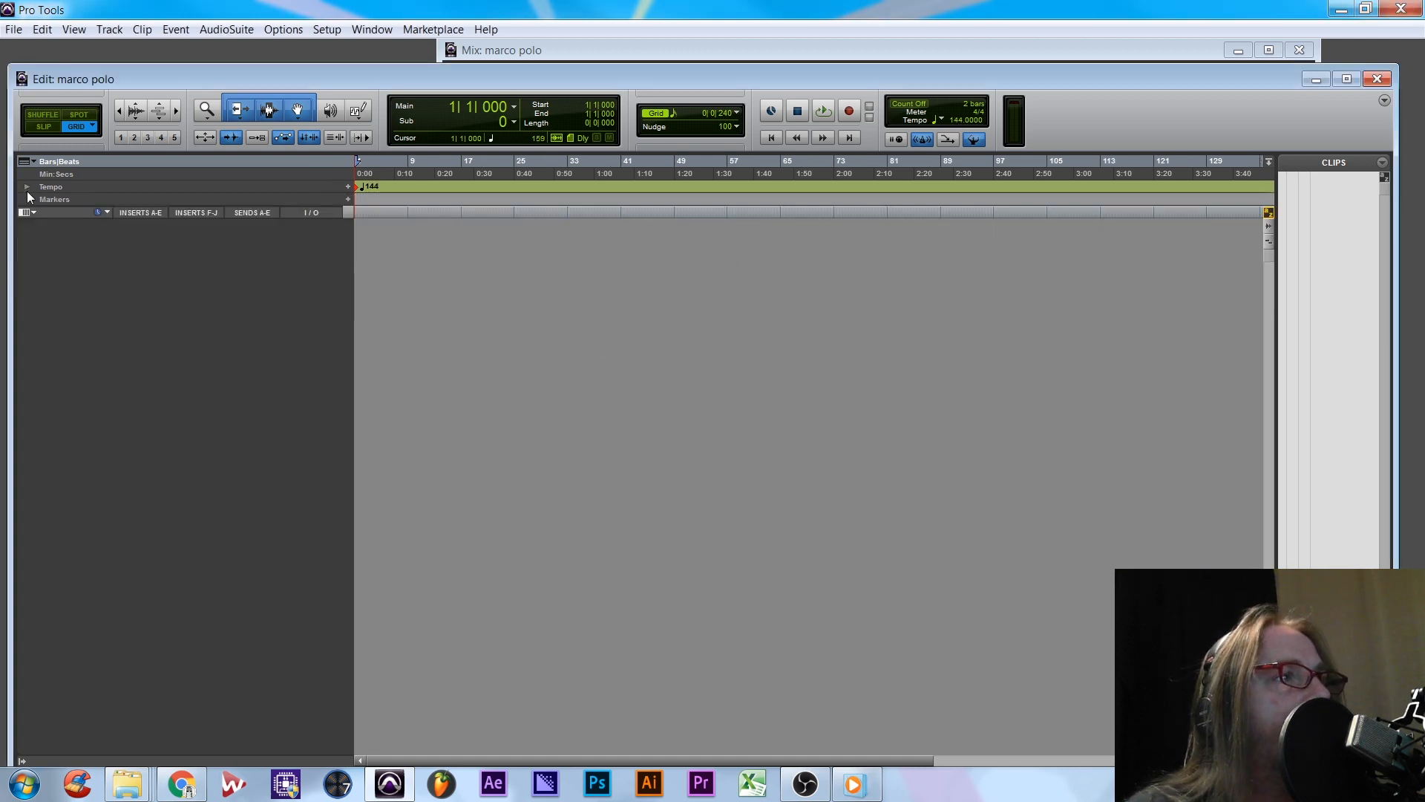
- Import Marco Polo.mp3 from the March Beats folder as a new audio track and align its clip to the session start
mouse_move(126, 784)
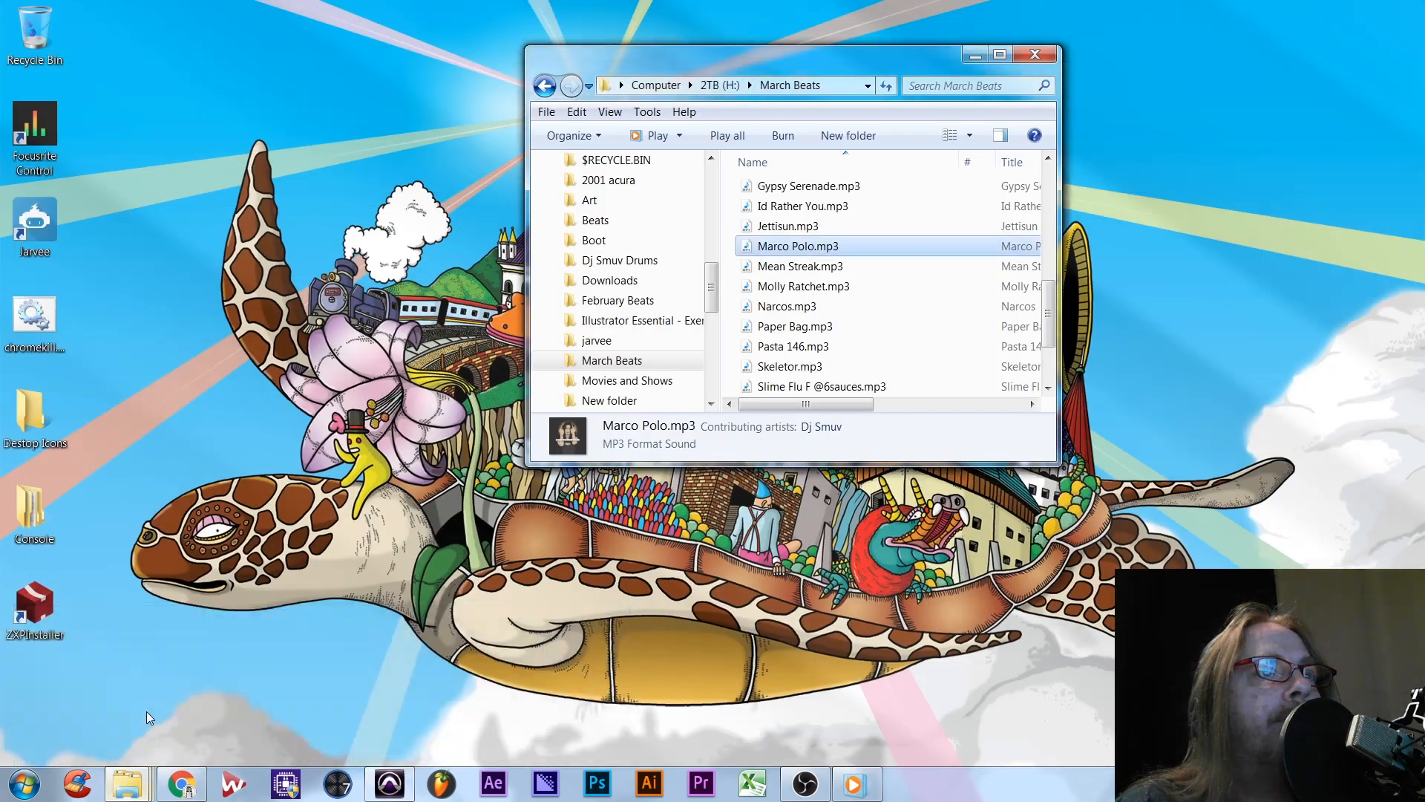
click(145, 711)
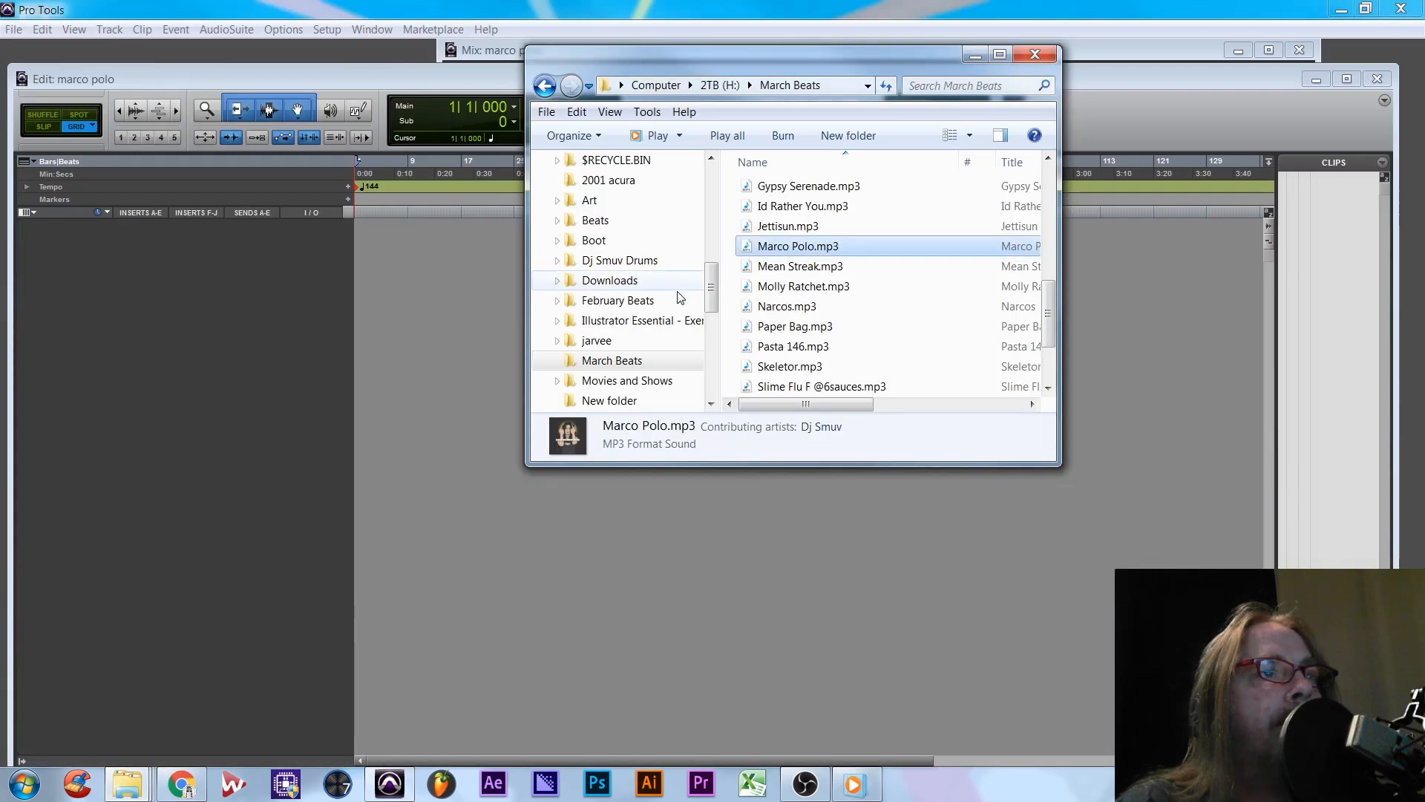
drag(764, 251, 388, 275)
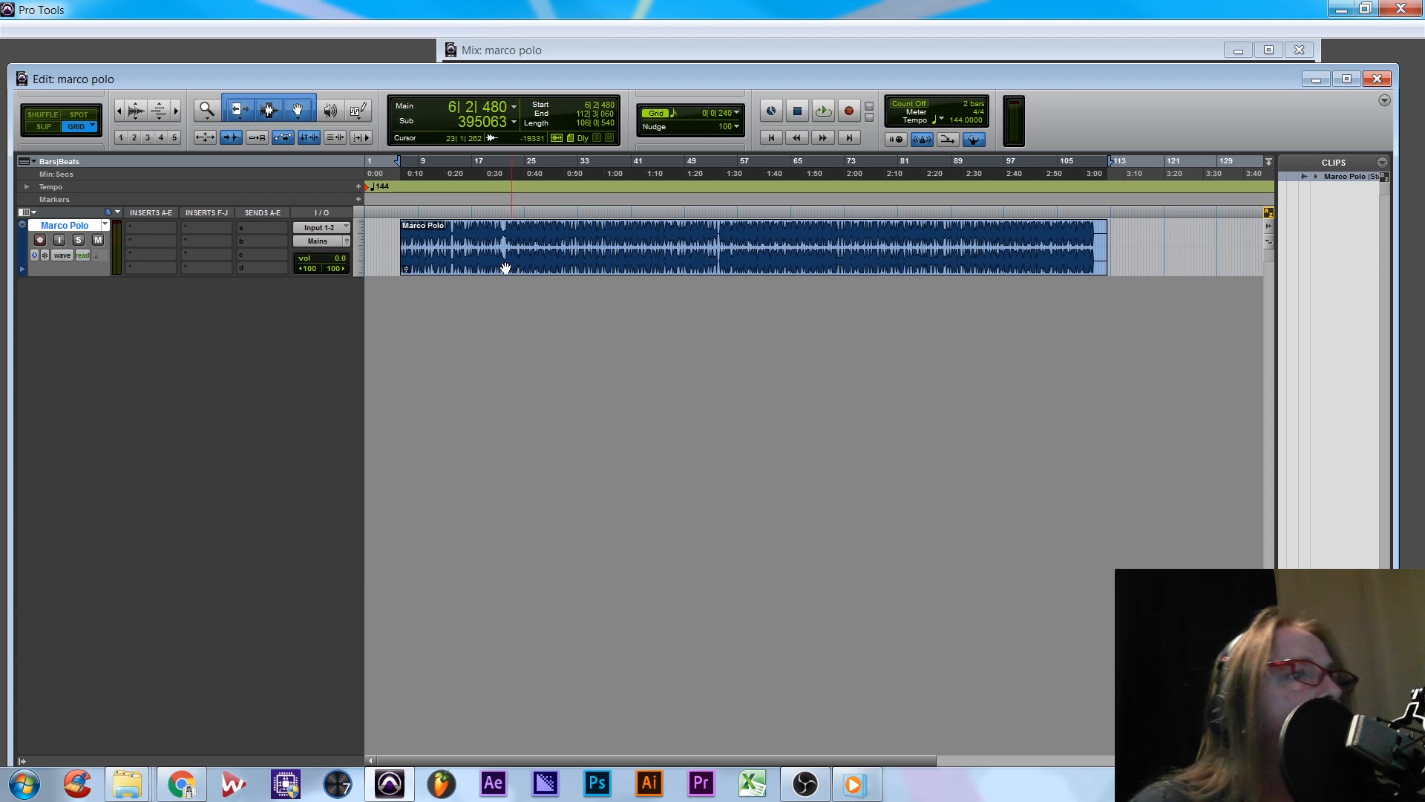
drag(504, 267, 471, 268)
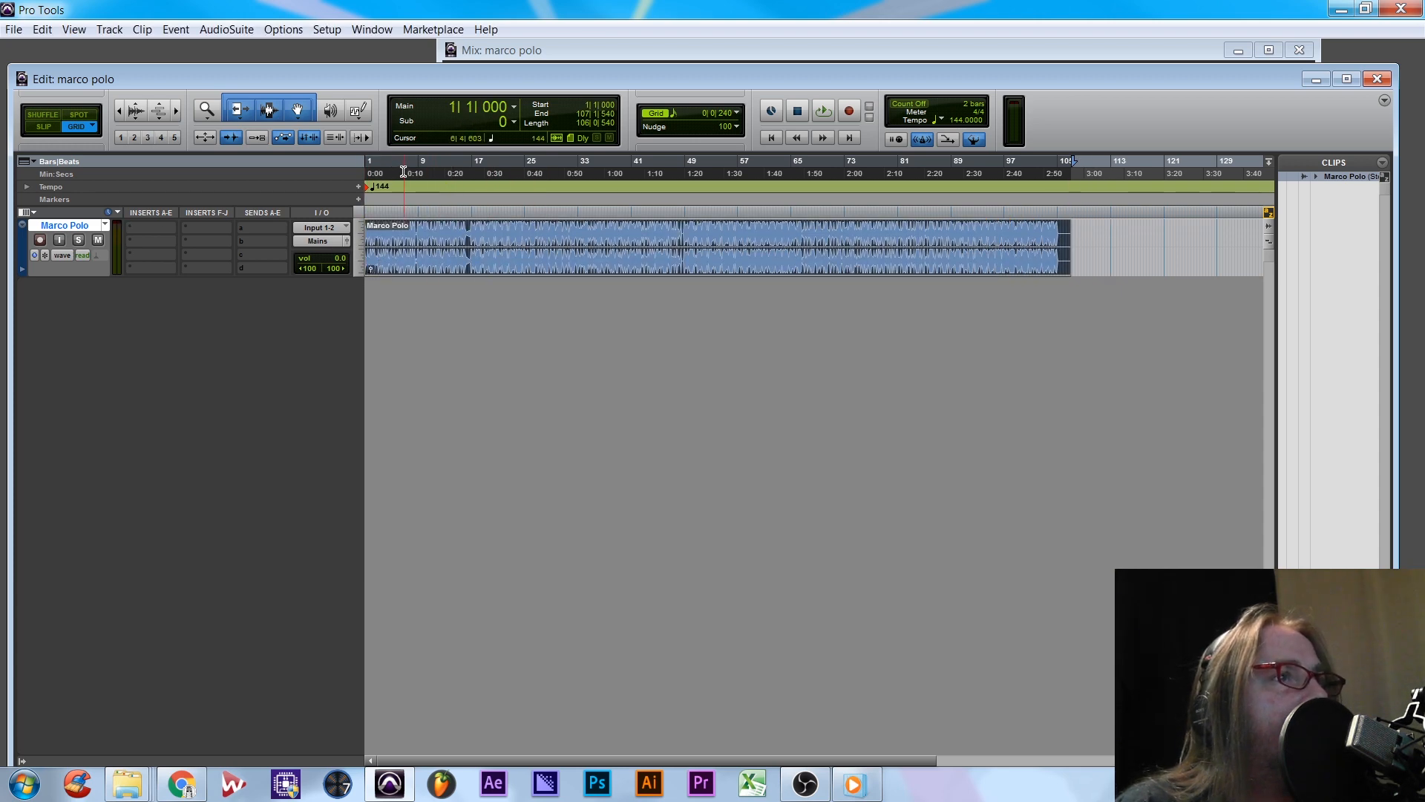
- Check the Marco Polo clip's timing against the grid by placing the cursor at bar 41 and playing from there
click(632, 189)
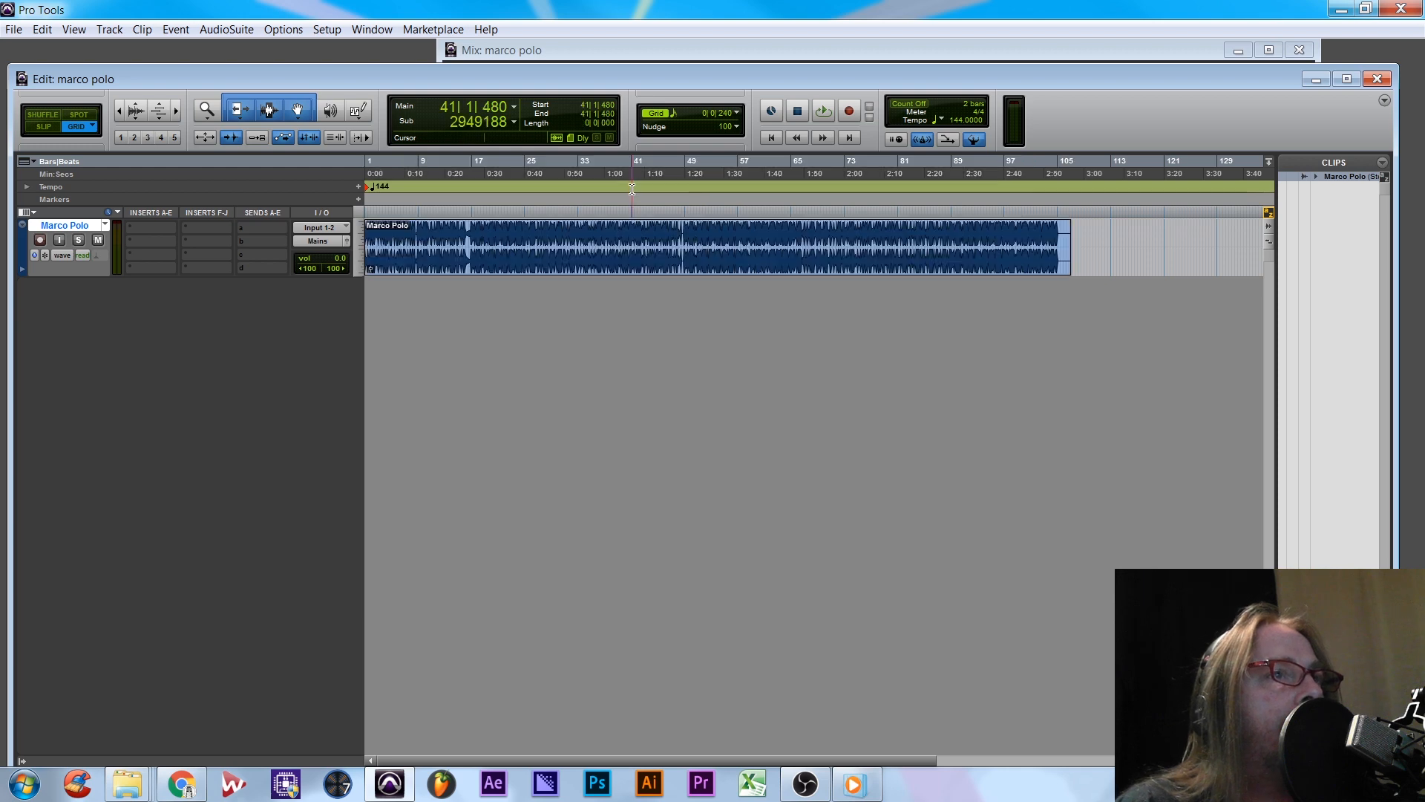
key(t)
key(t)
key(t)
key(t)
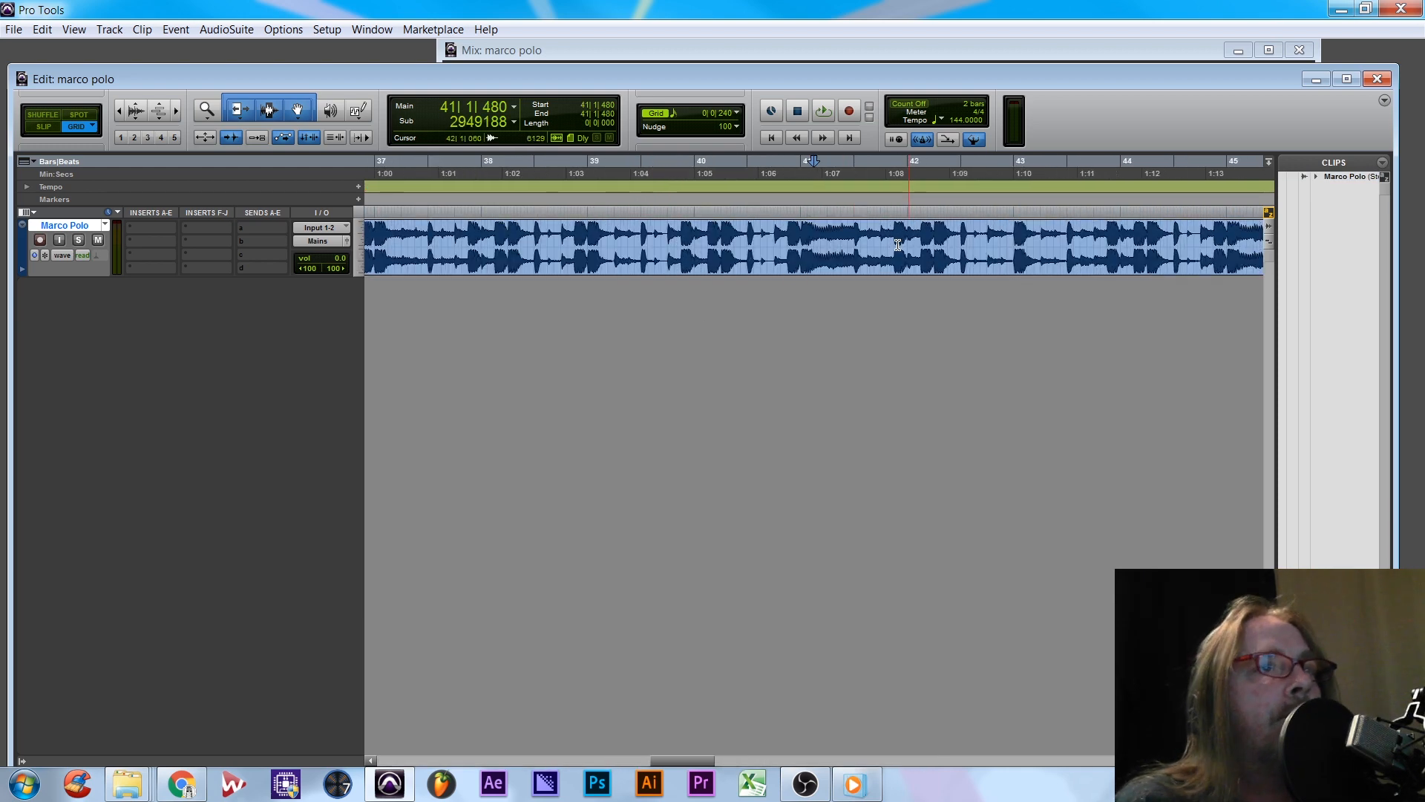
key(t)
key(t)
key(t)
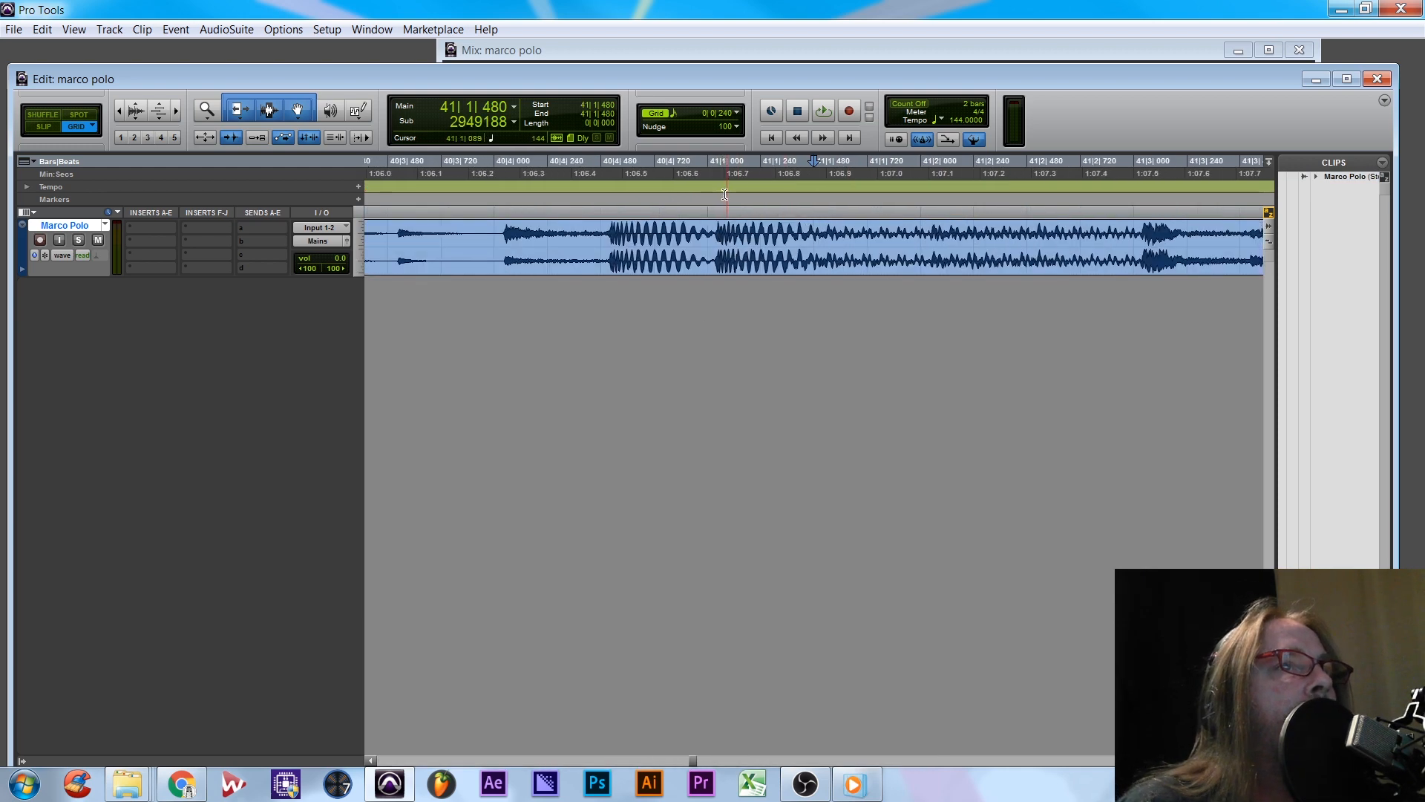
click(708, 195)
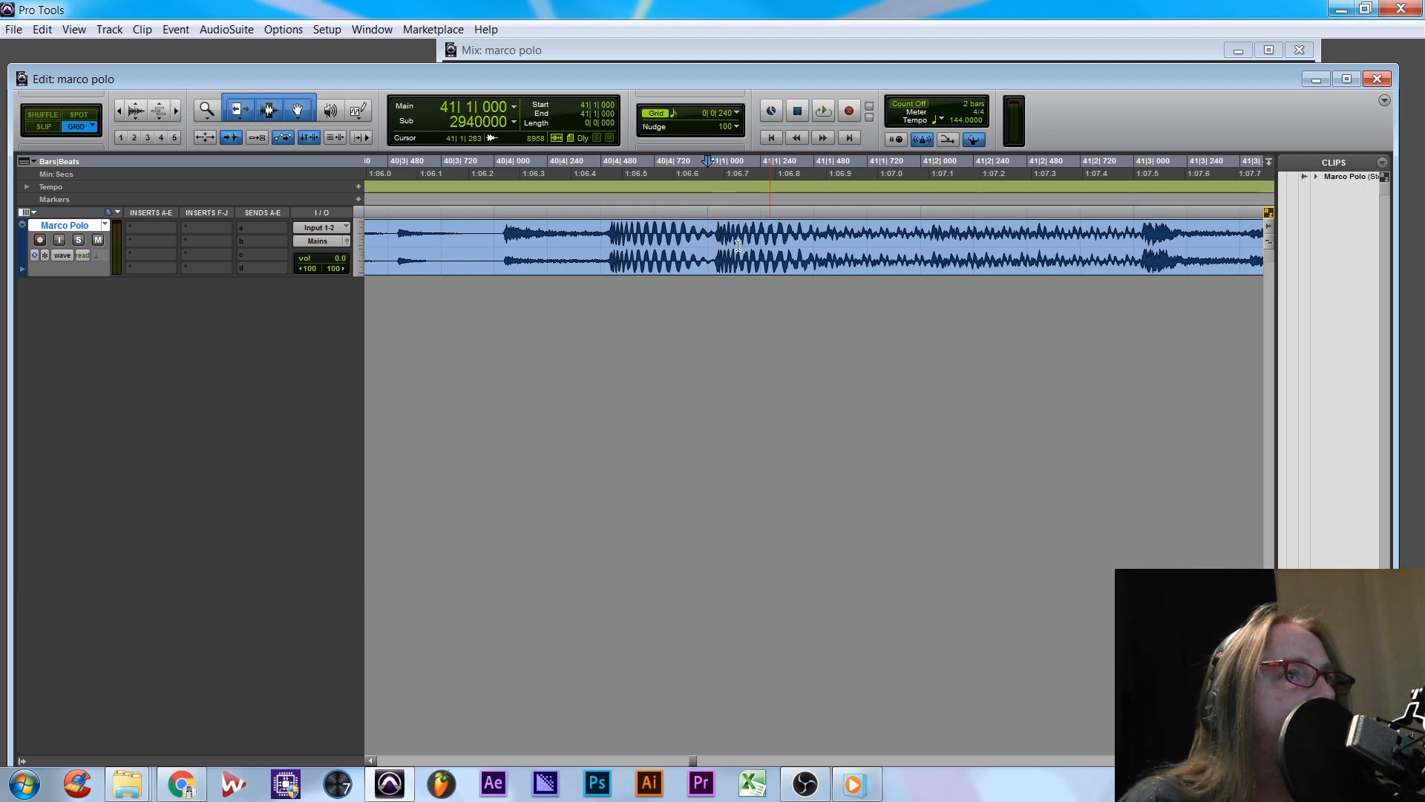
key(space)
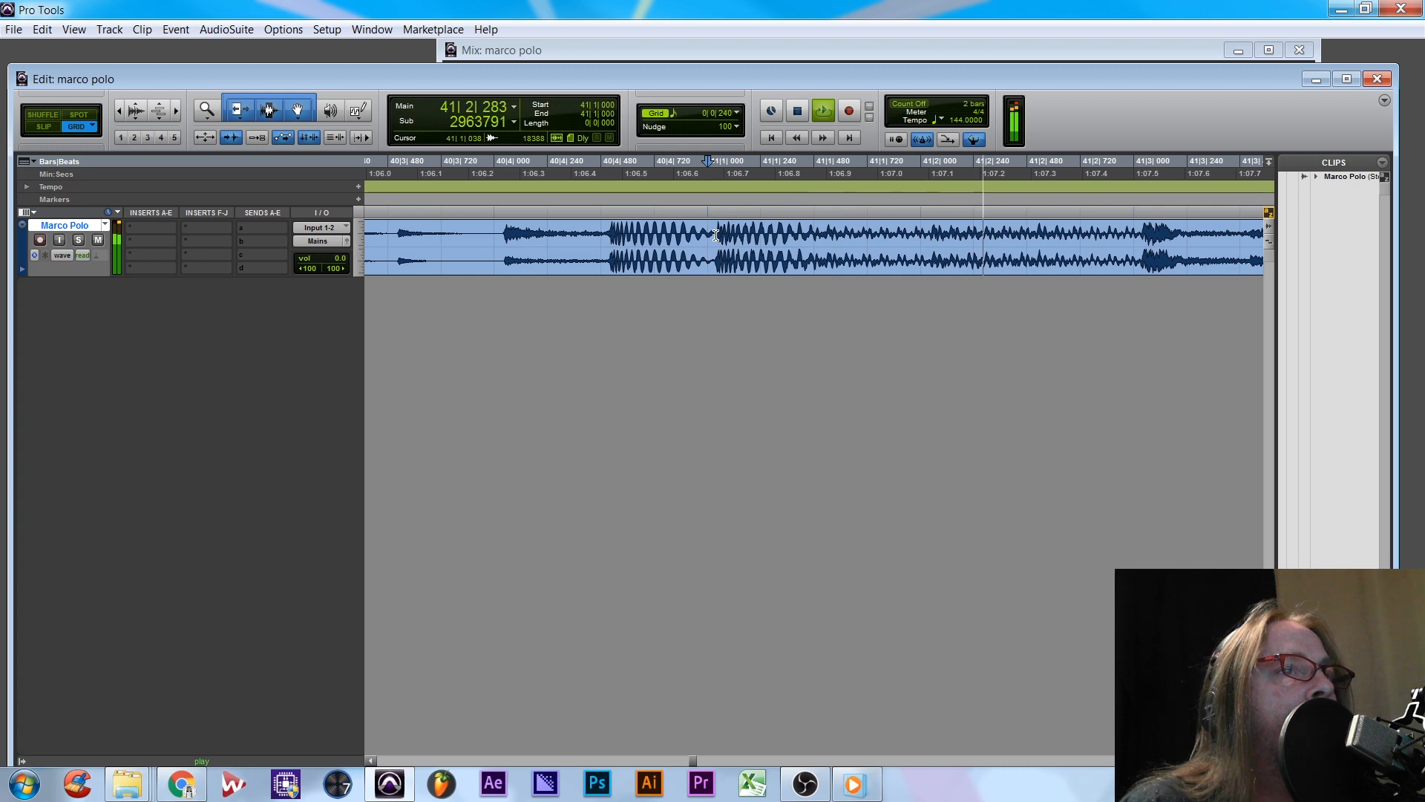
key(space)
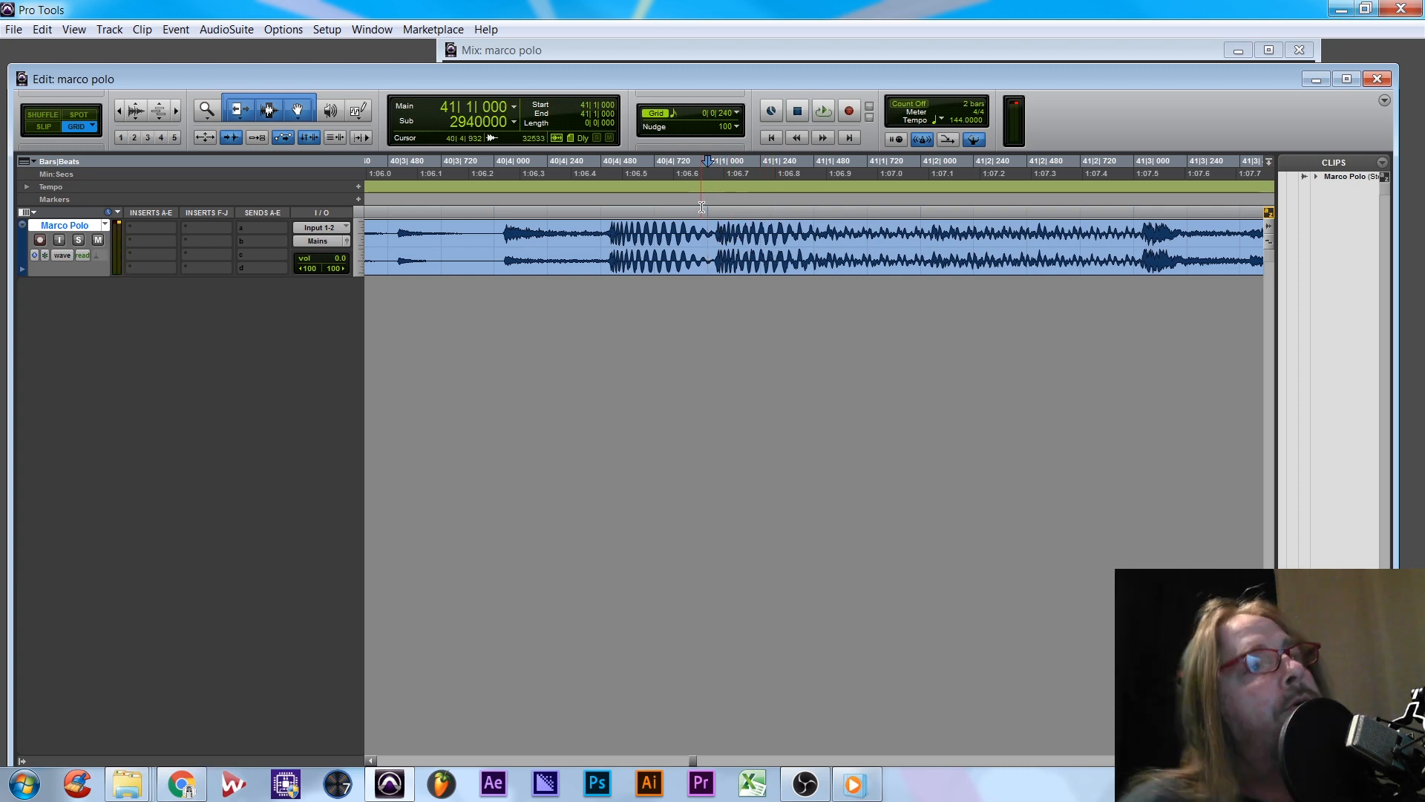
key(r)
key(r)
key(r)
key(r)
key(r)
key(r)
key(r)
key(r)
key(r)
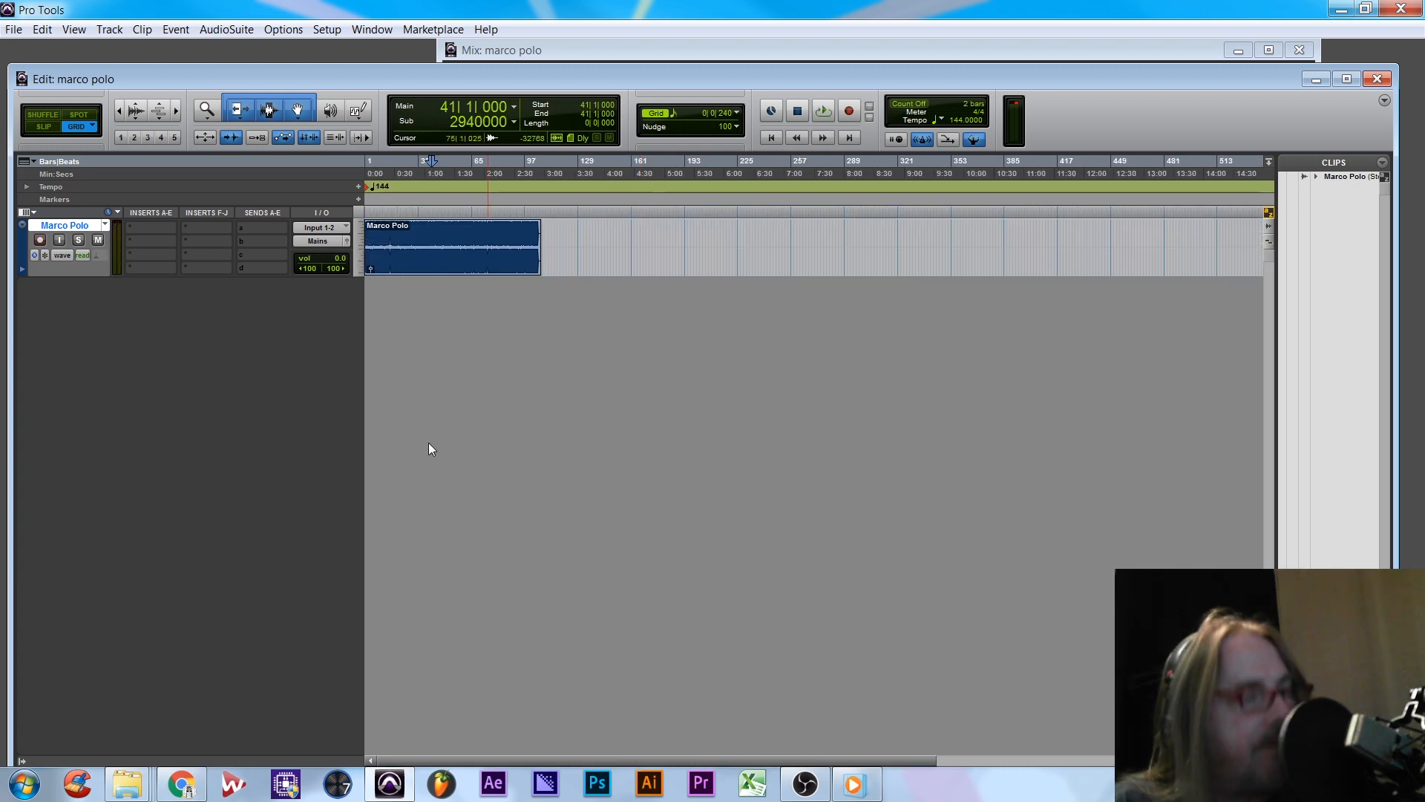
key(r)
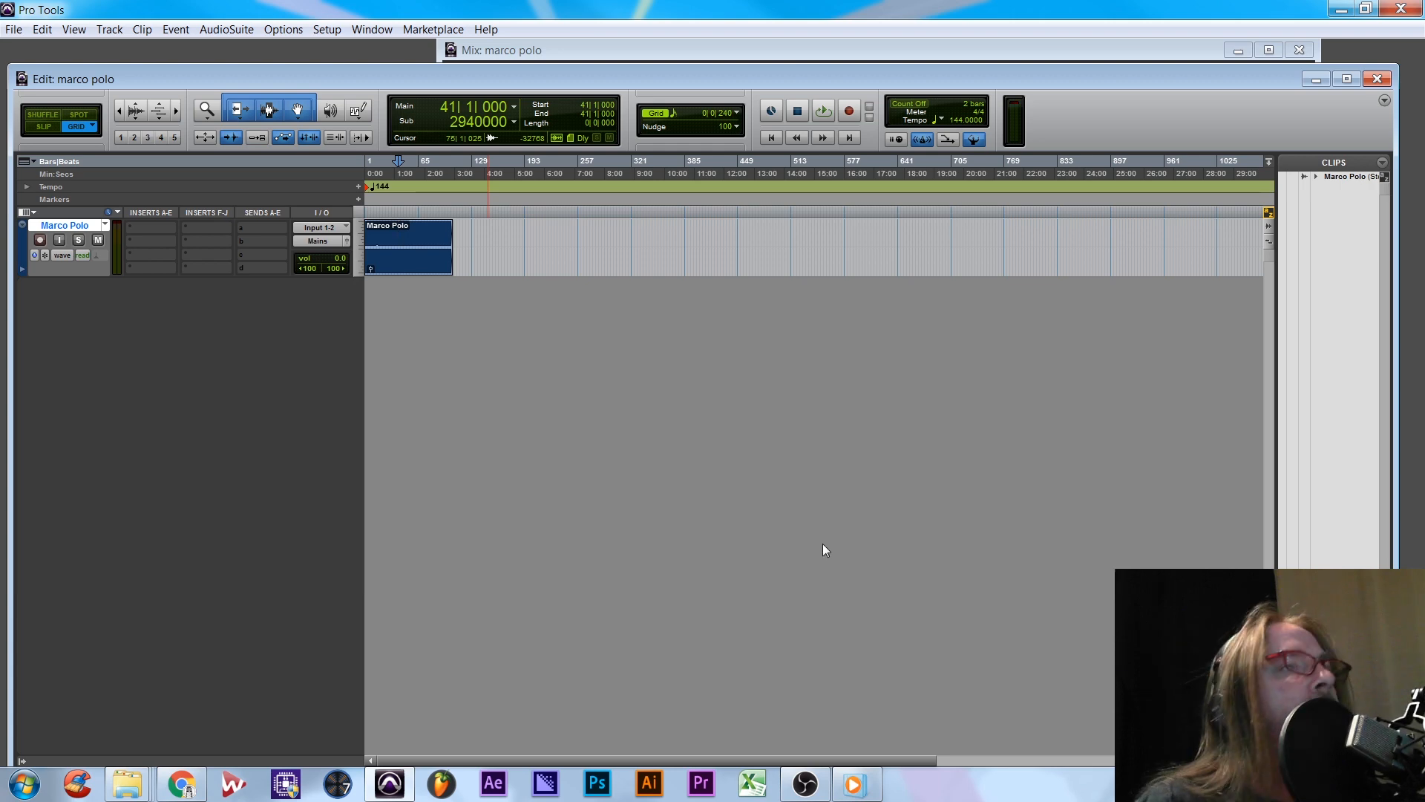
- Start a batch of new tracks with 9 mono audio tracks and a second row of 4 stereo tracks
key(ctrl+shift+n)
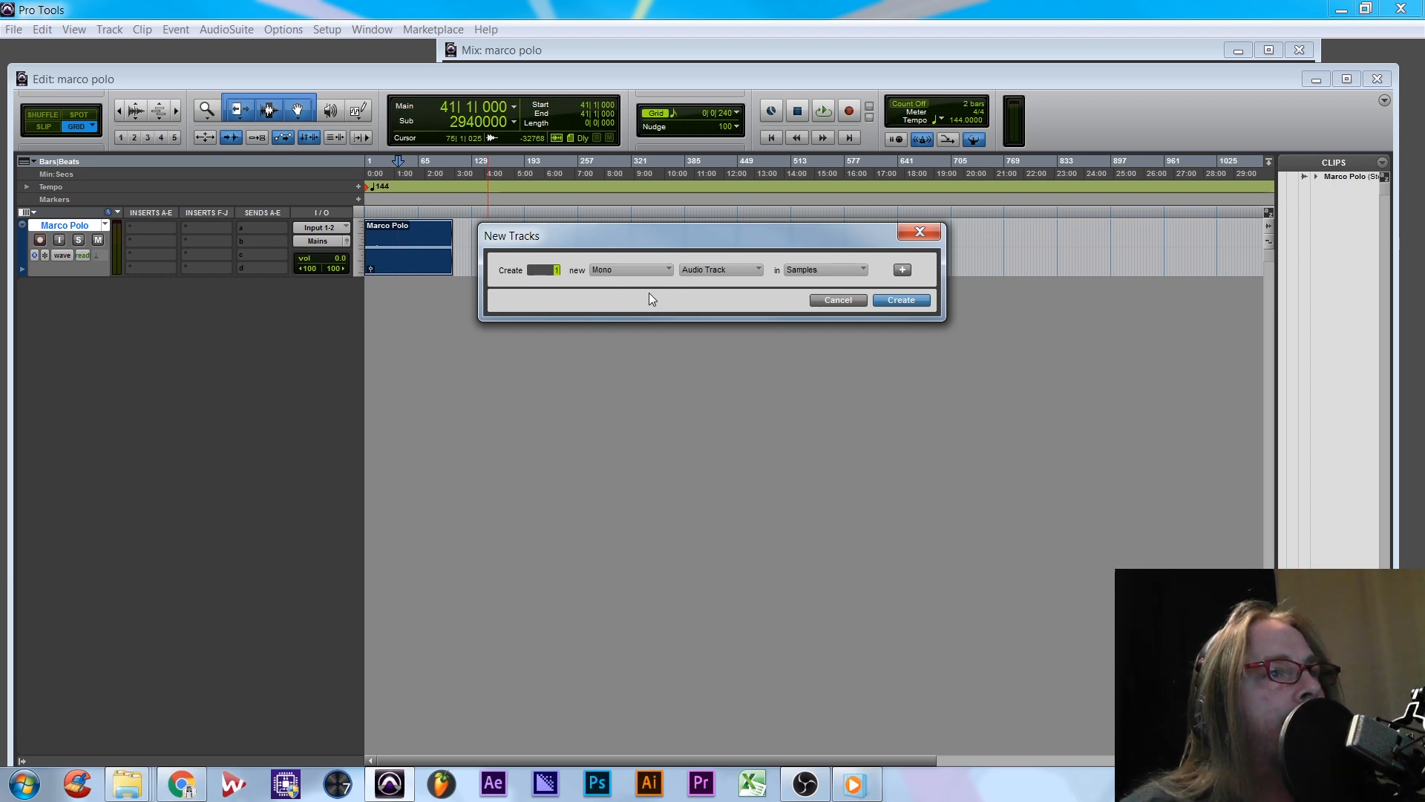
text(9)
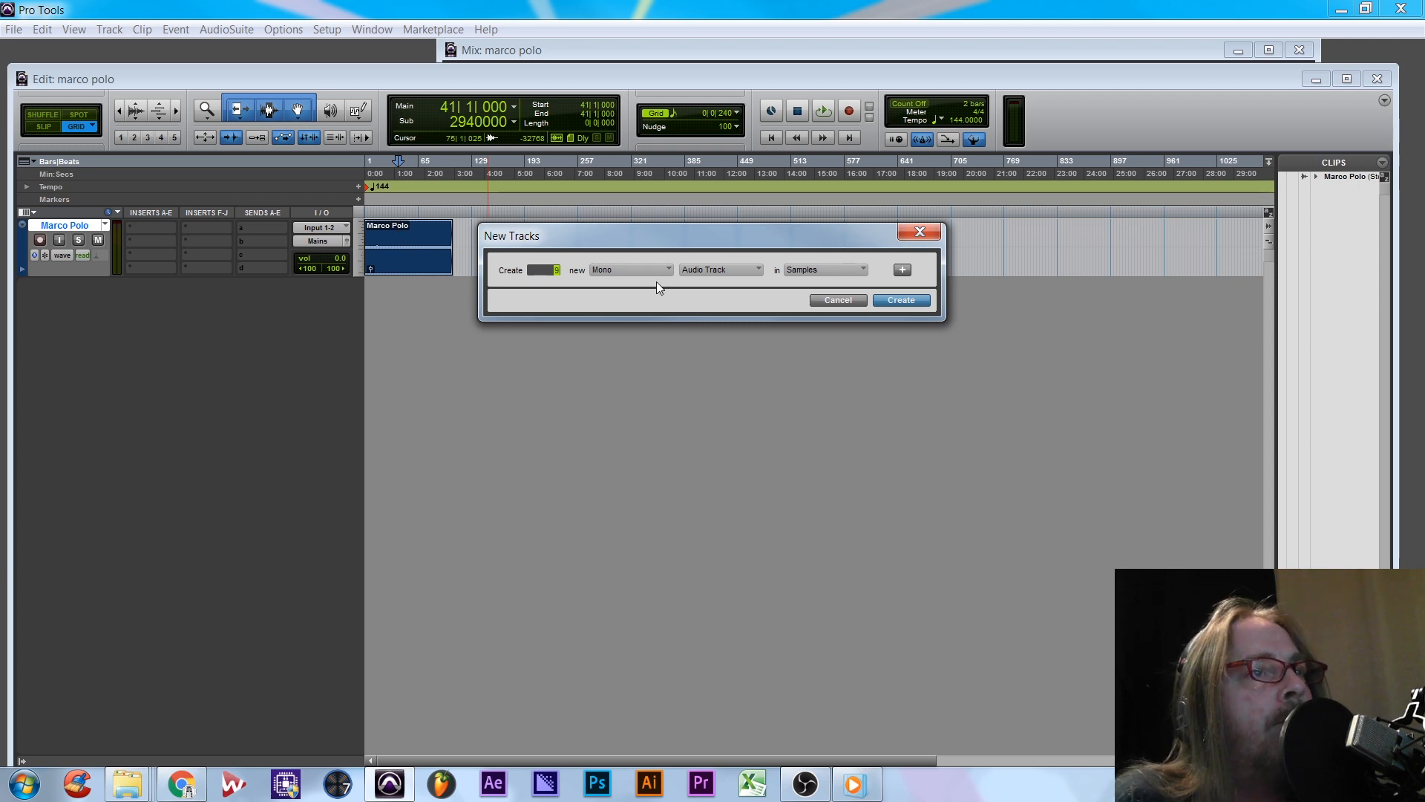
click(902, 270)
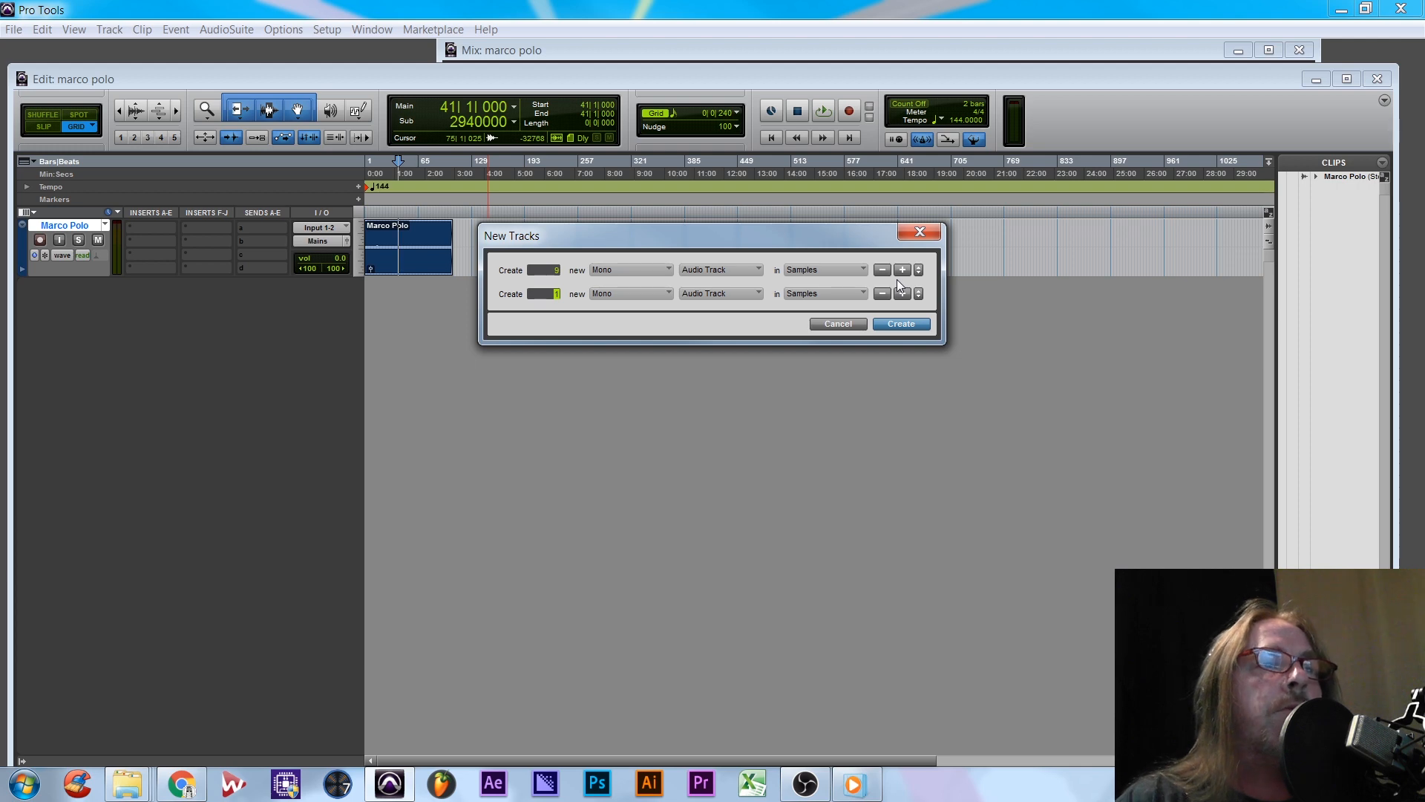
text(4)
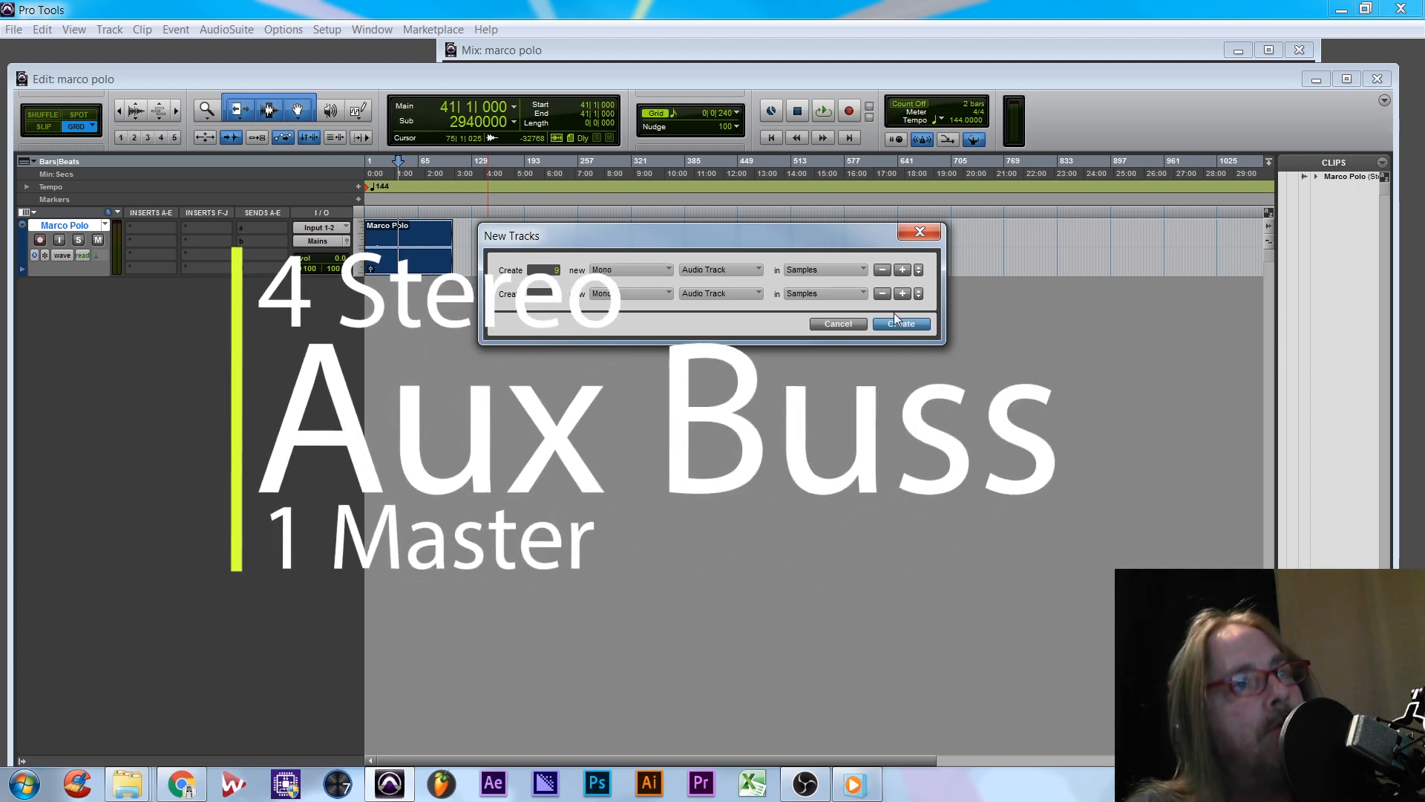
click(643, 293)
click(677, 318)
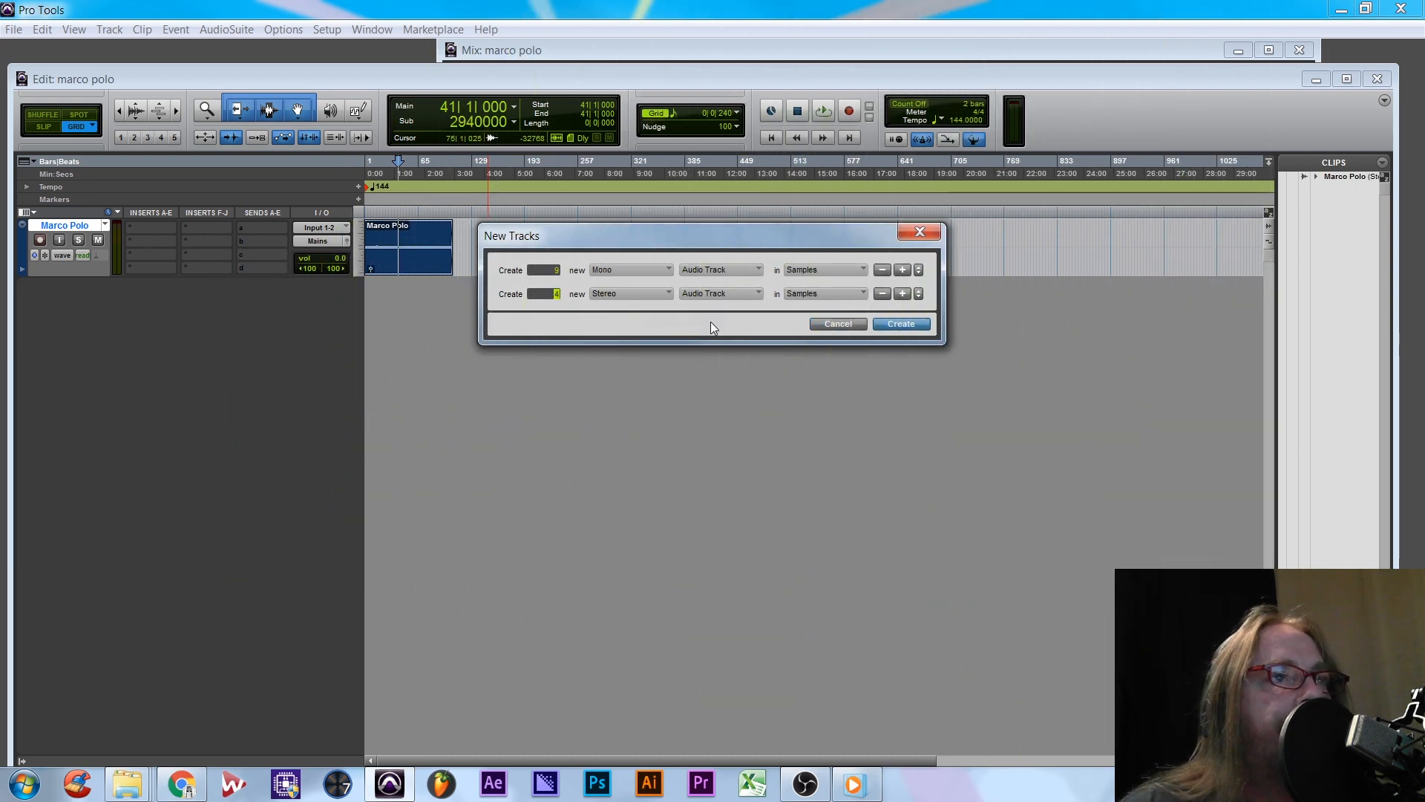
- Add a third row to the new-track batch for one stereo Master Fader
click(907, 293)
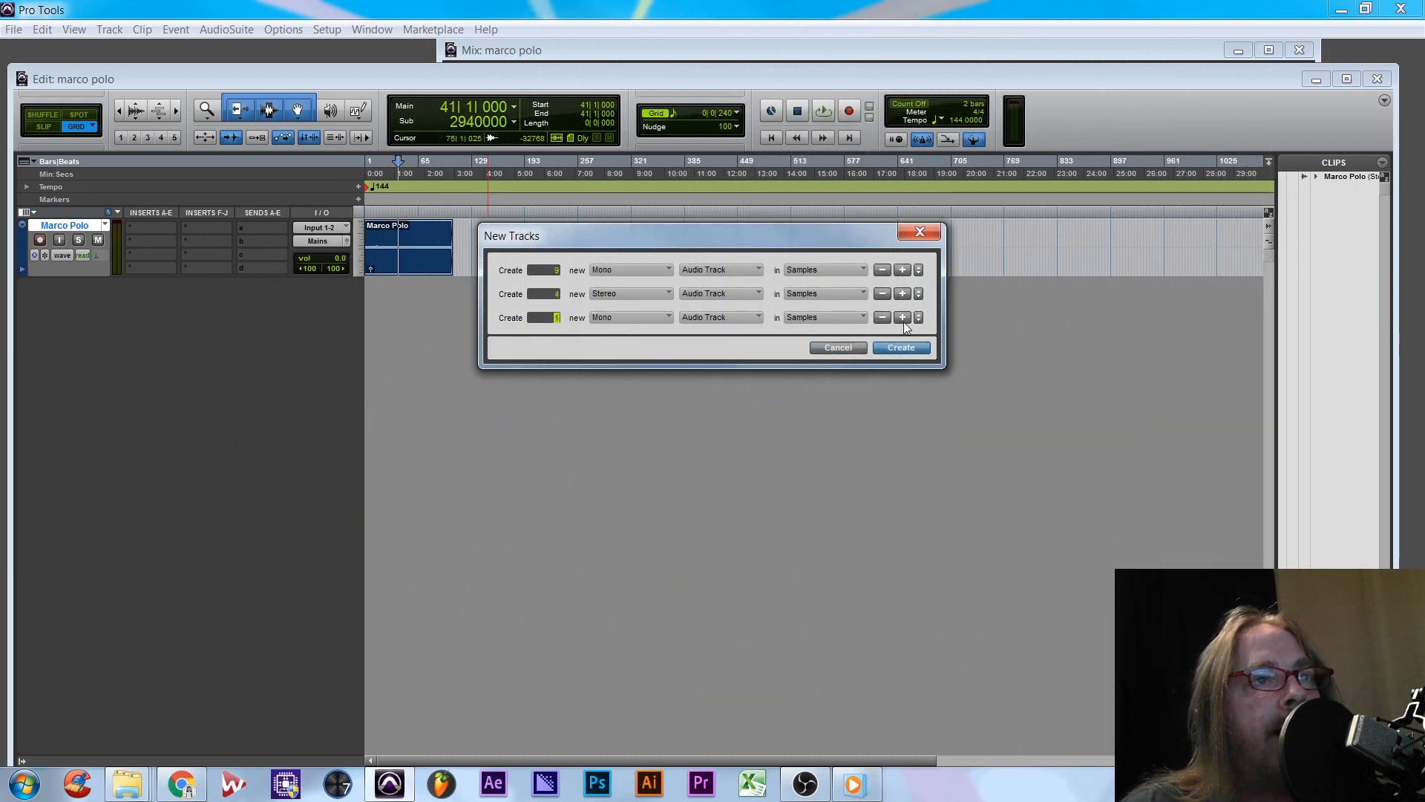
click(605, 322)
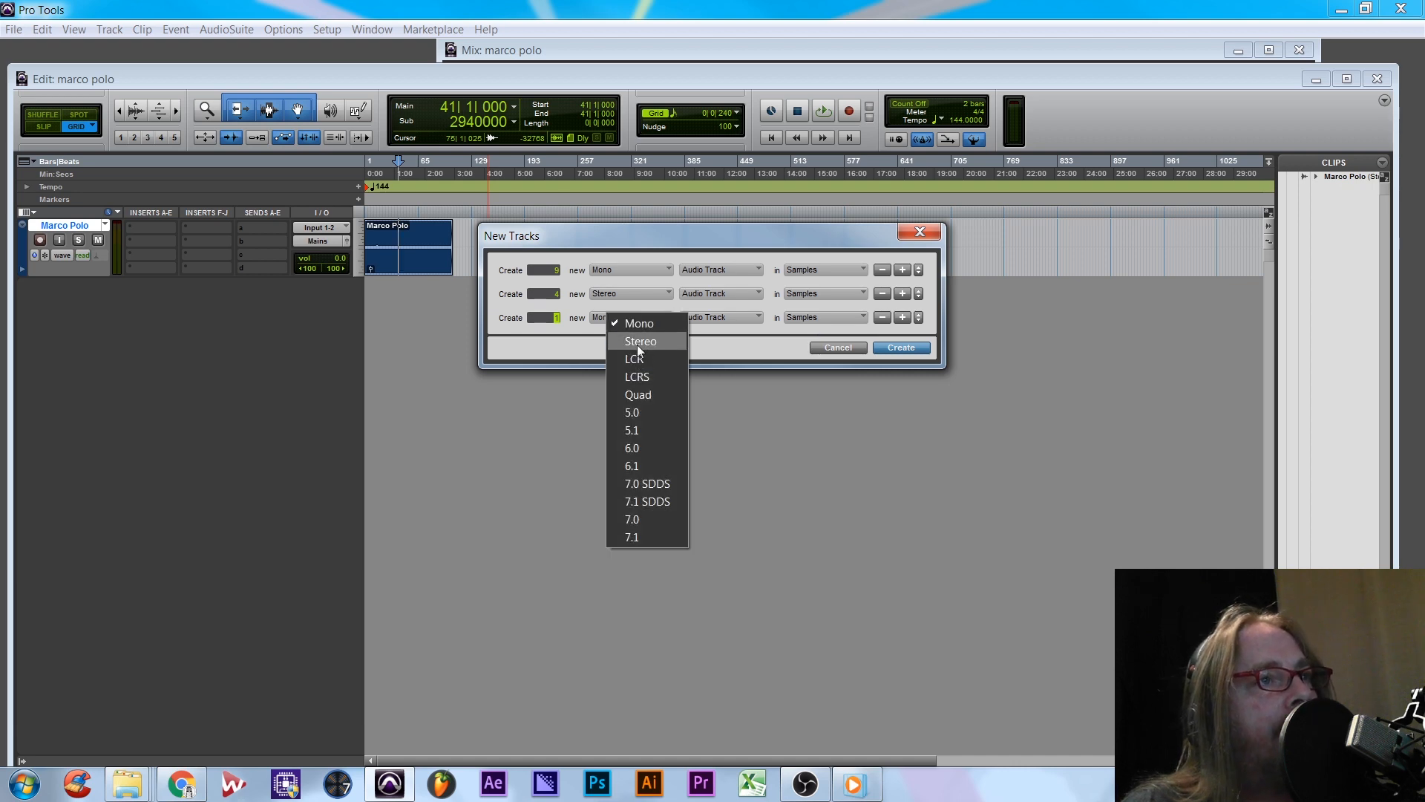
click(637, 344)
click(728, 316)
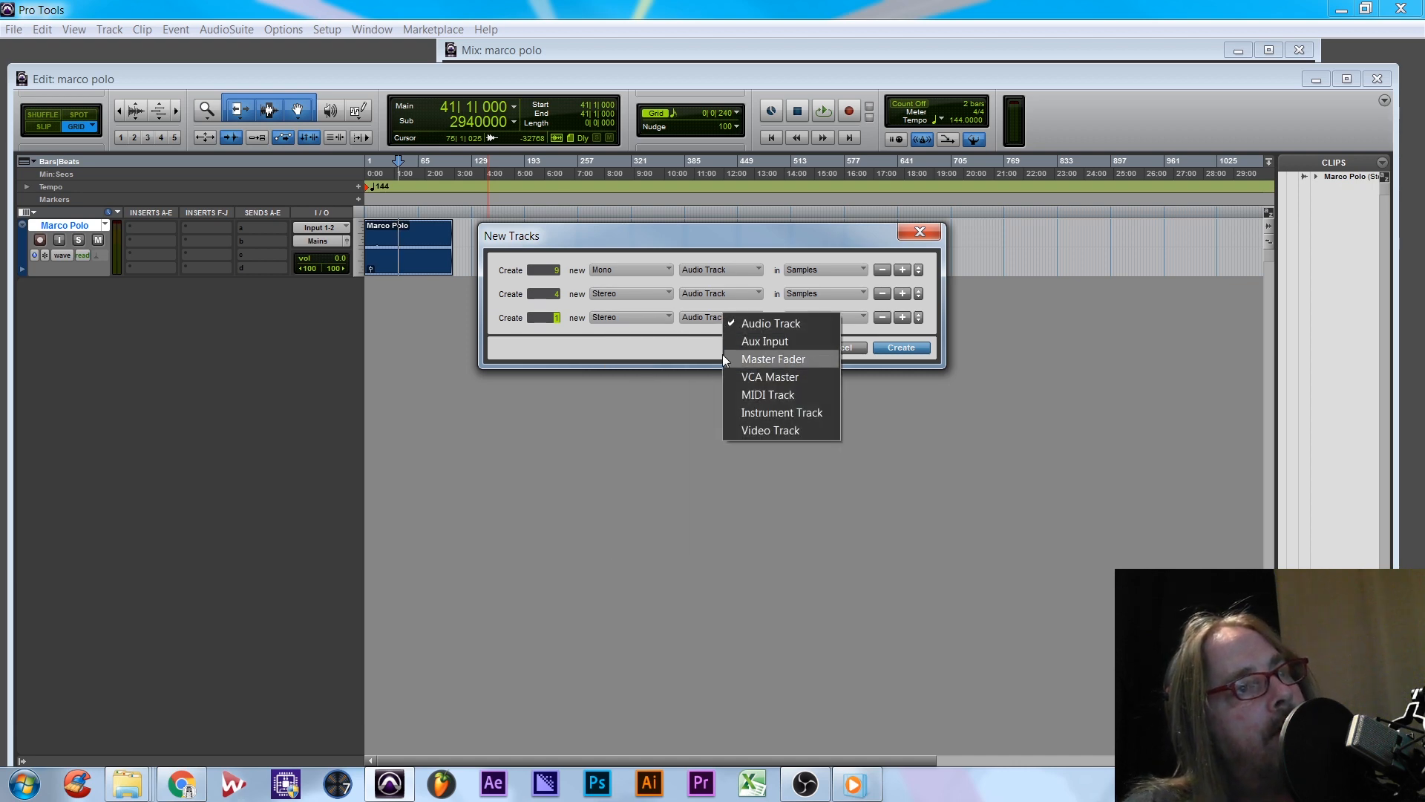
click(772, 360)
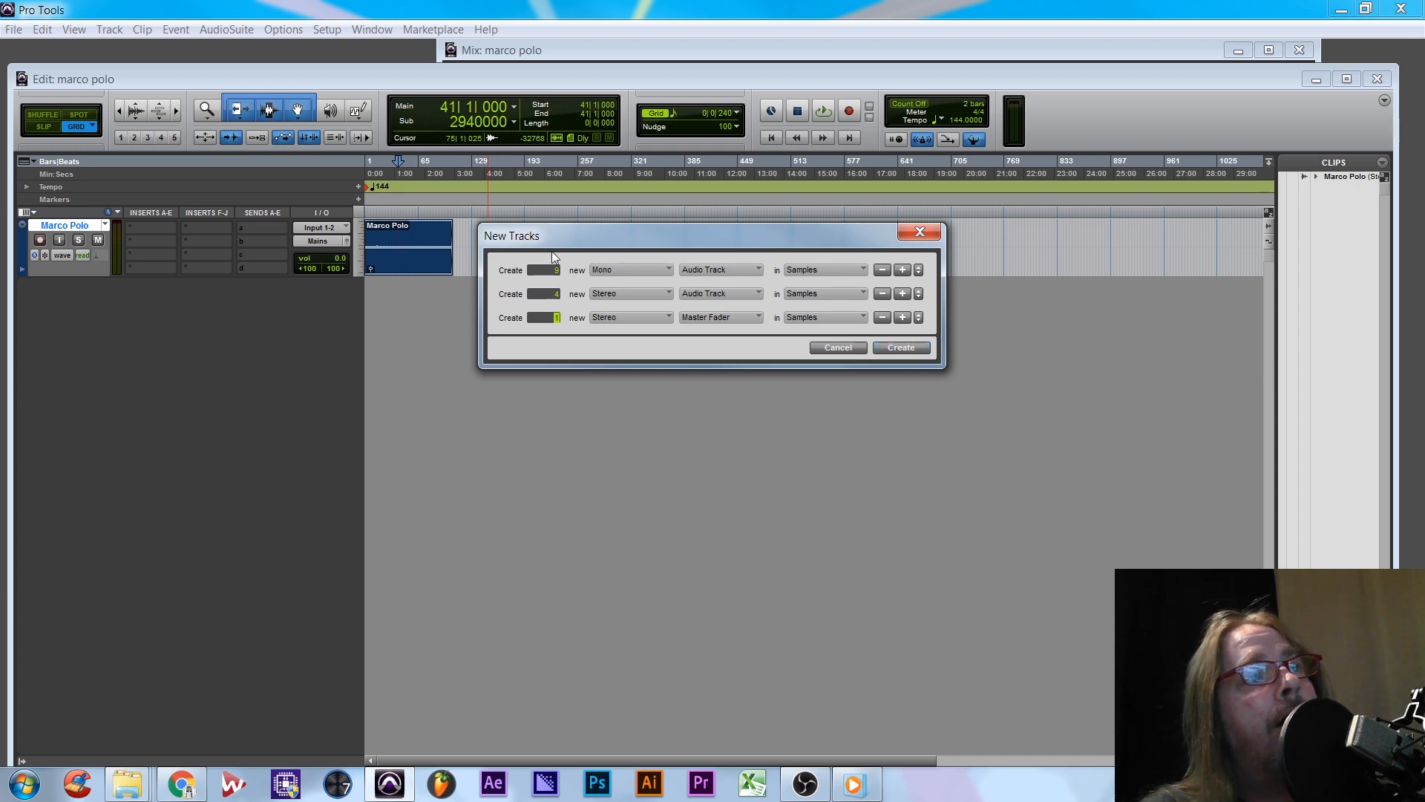
- Change the four stereo tracks in the batch to Aux Input and create all the tracks
click(714, 299)
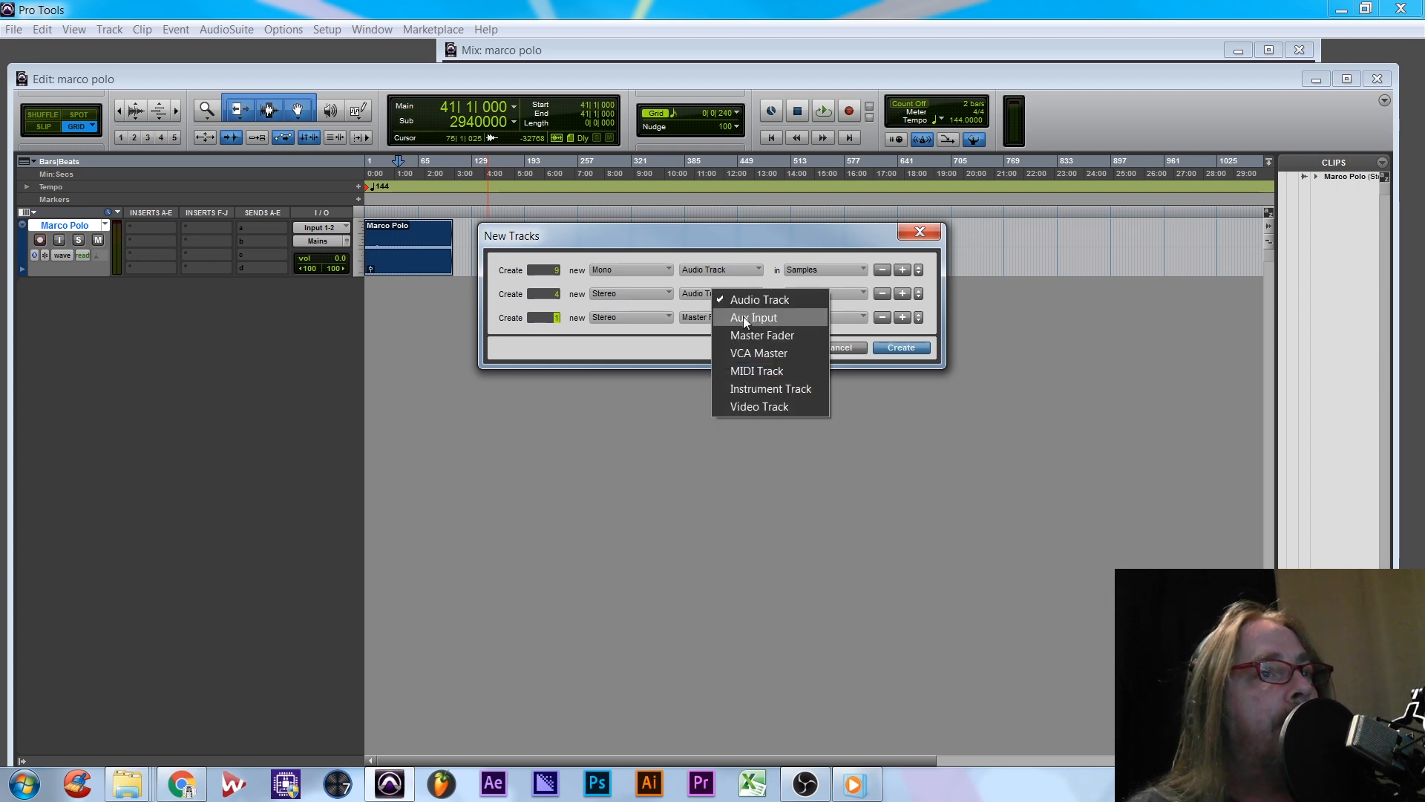
click(745, 319)
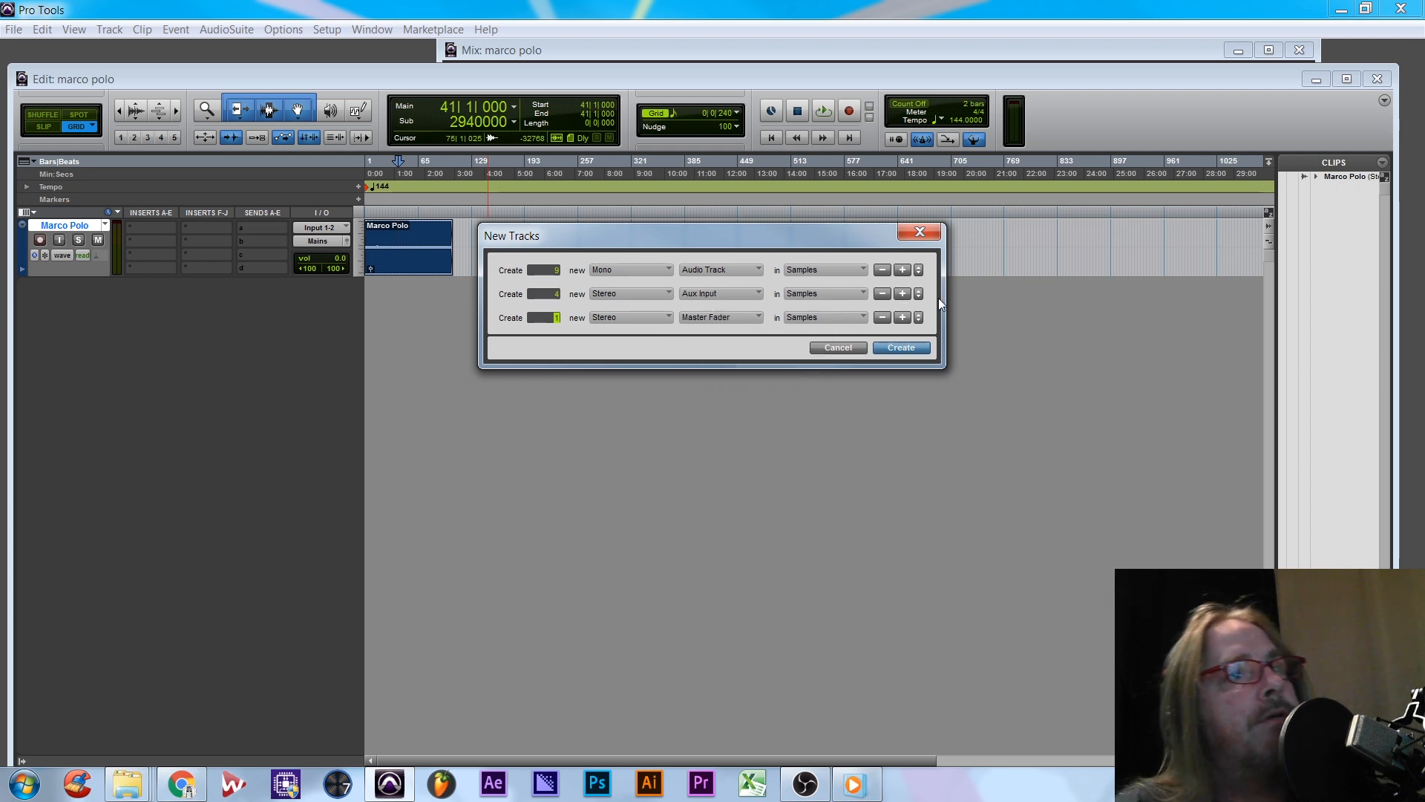
click(901, 348)
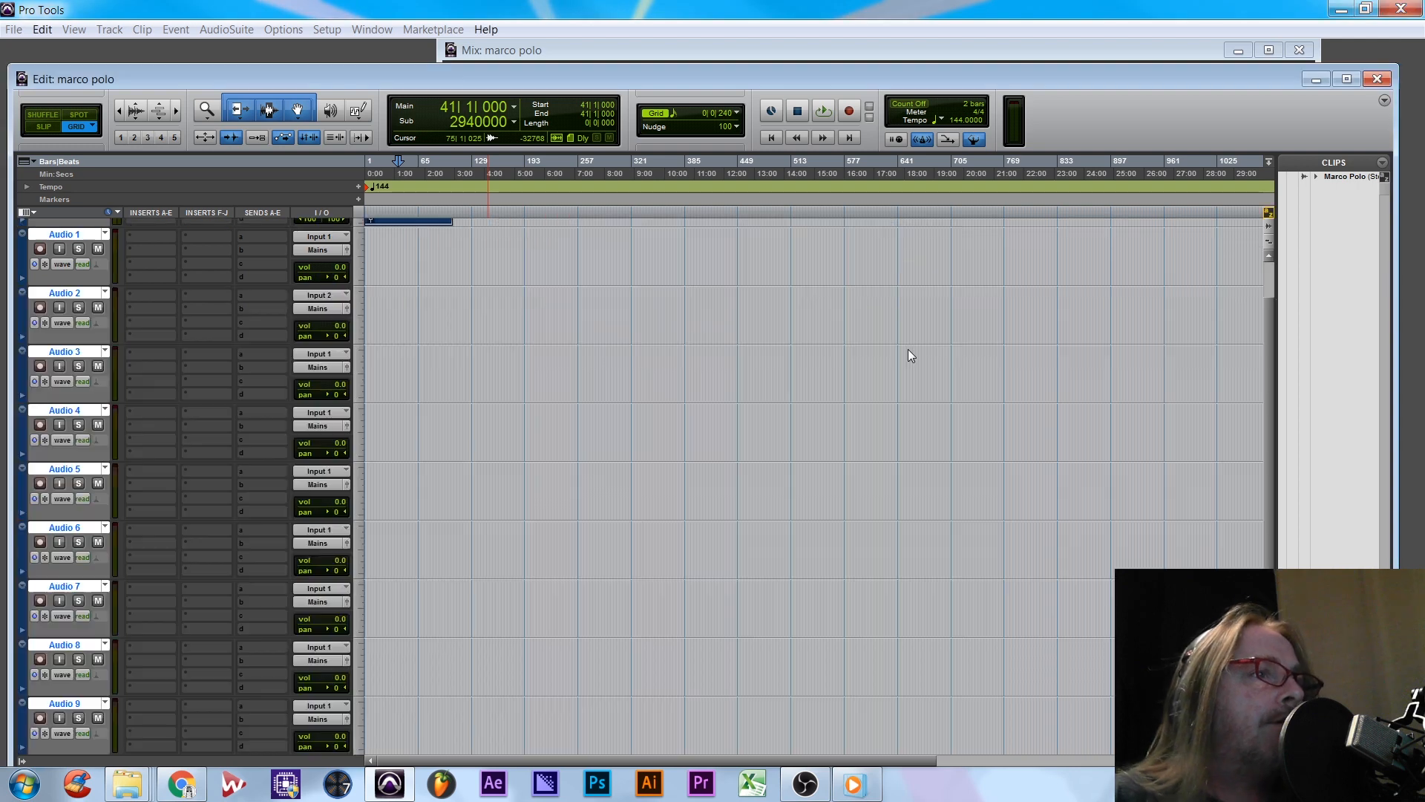
- Select only the Marco Polo track and set its input to Bus 1-2 (Stereo)
scroll(448, 522, down, 4)
scroll(438, 504, up, 5)
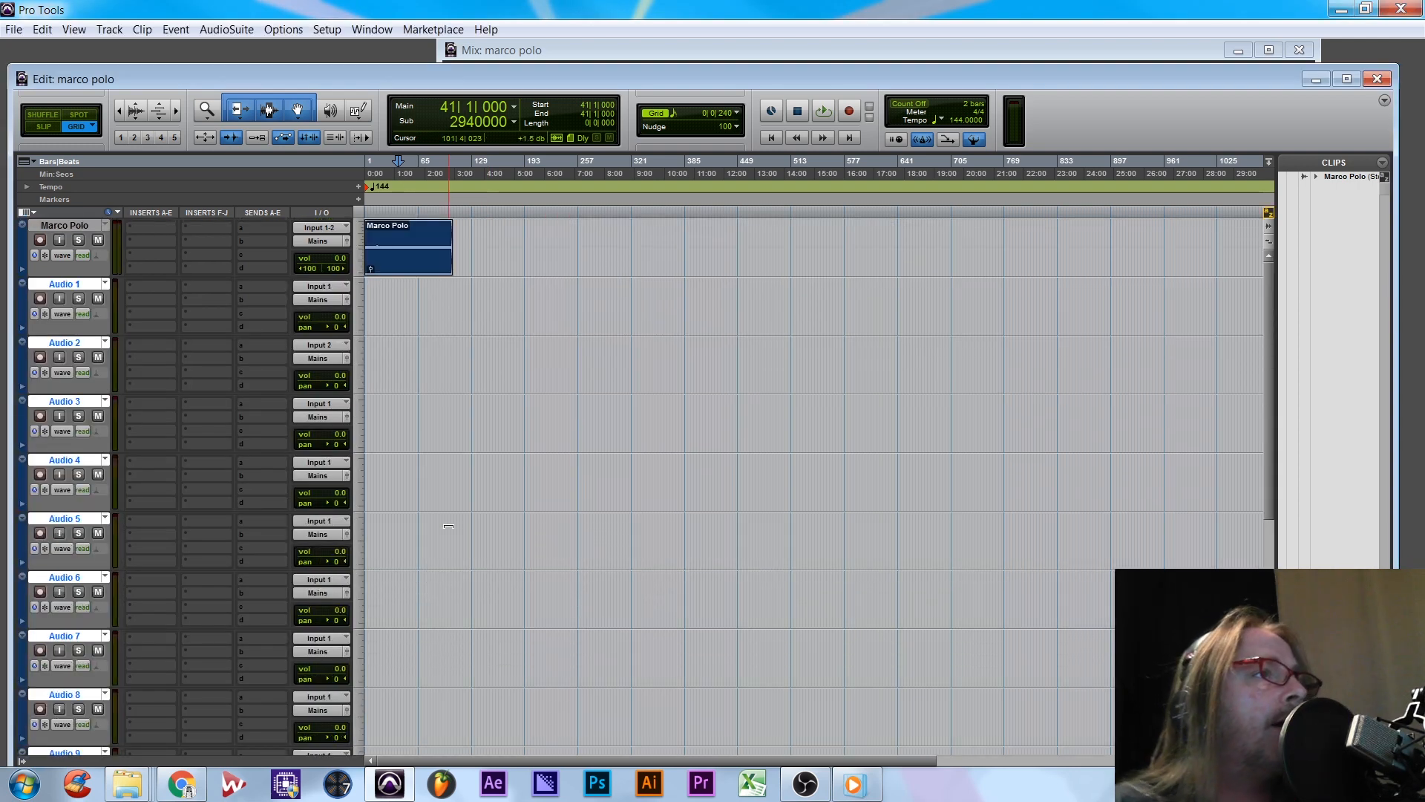
scroll(417, 482, down, 1)
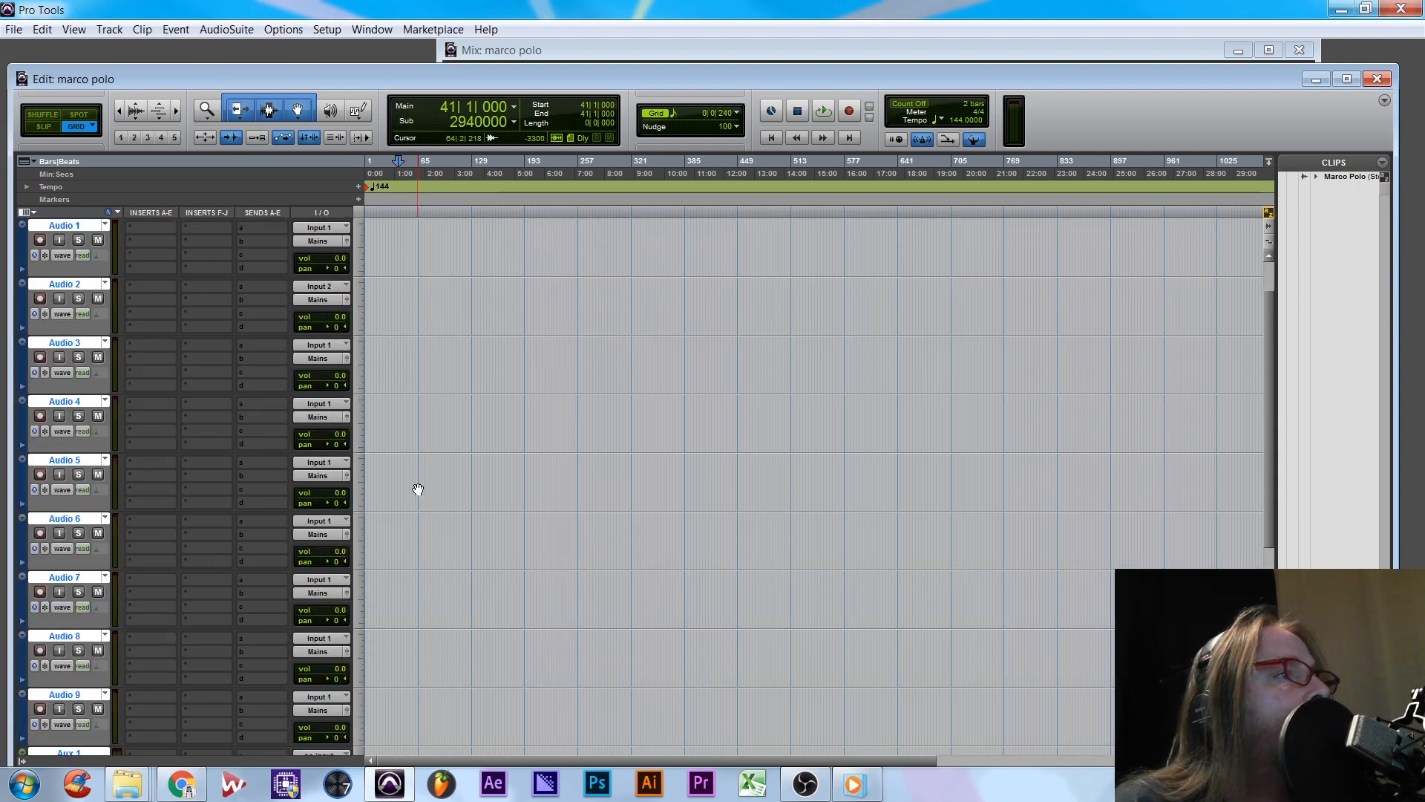
scroll(451, 497, up, 1)
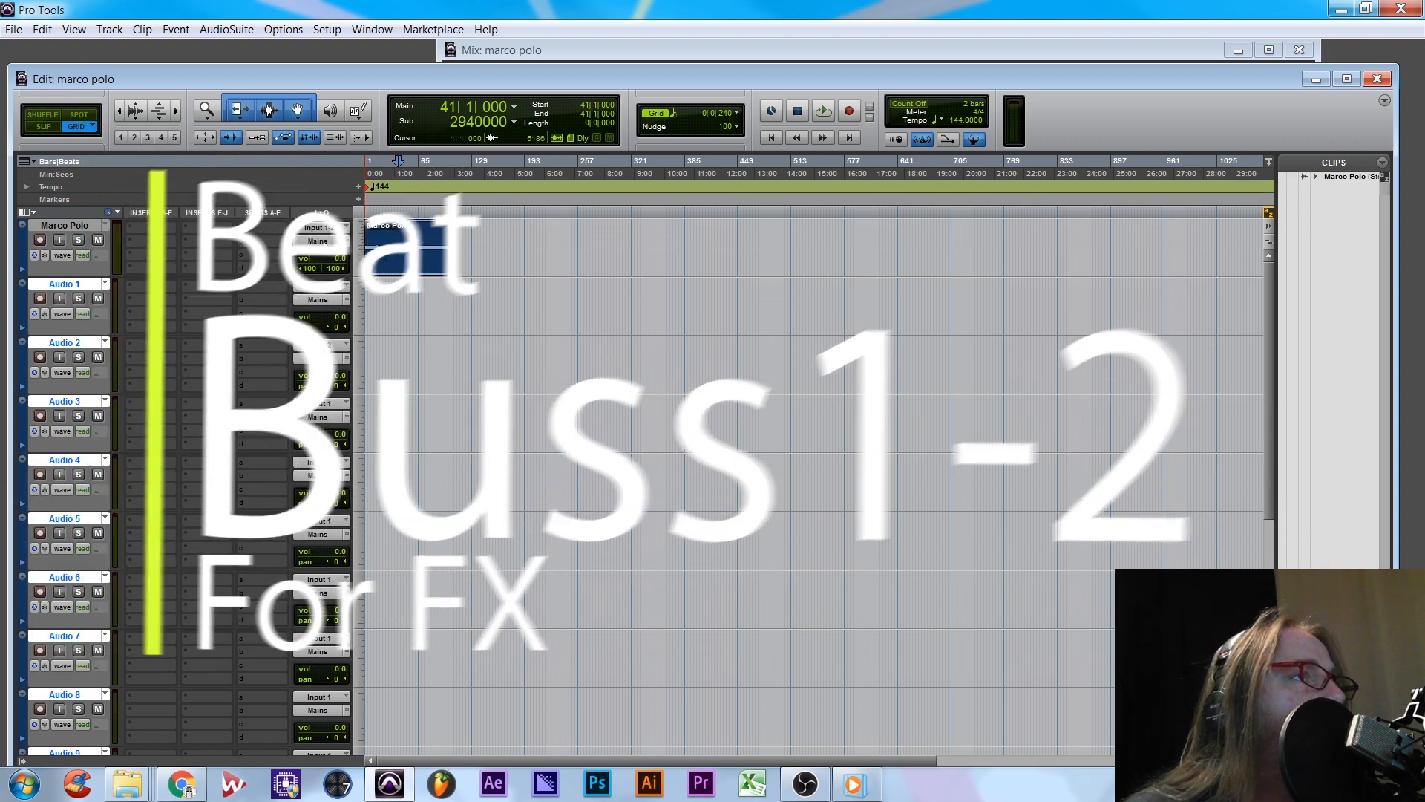
click(324, 242)
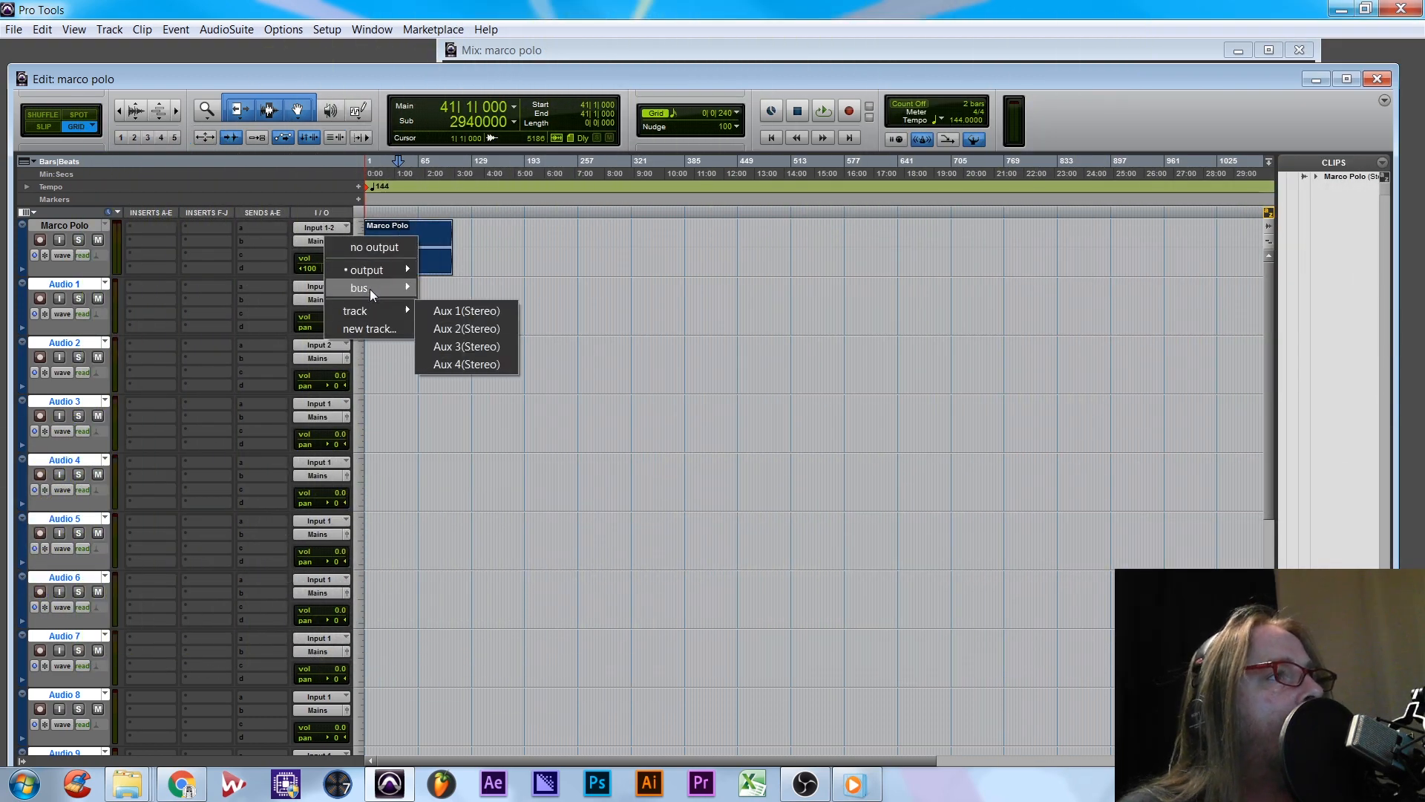
click(67, 227)
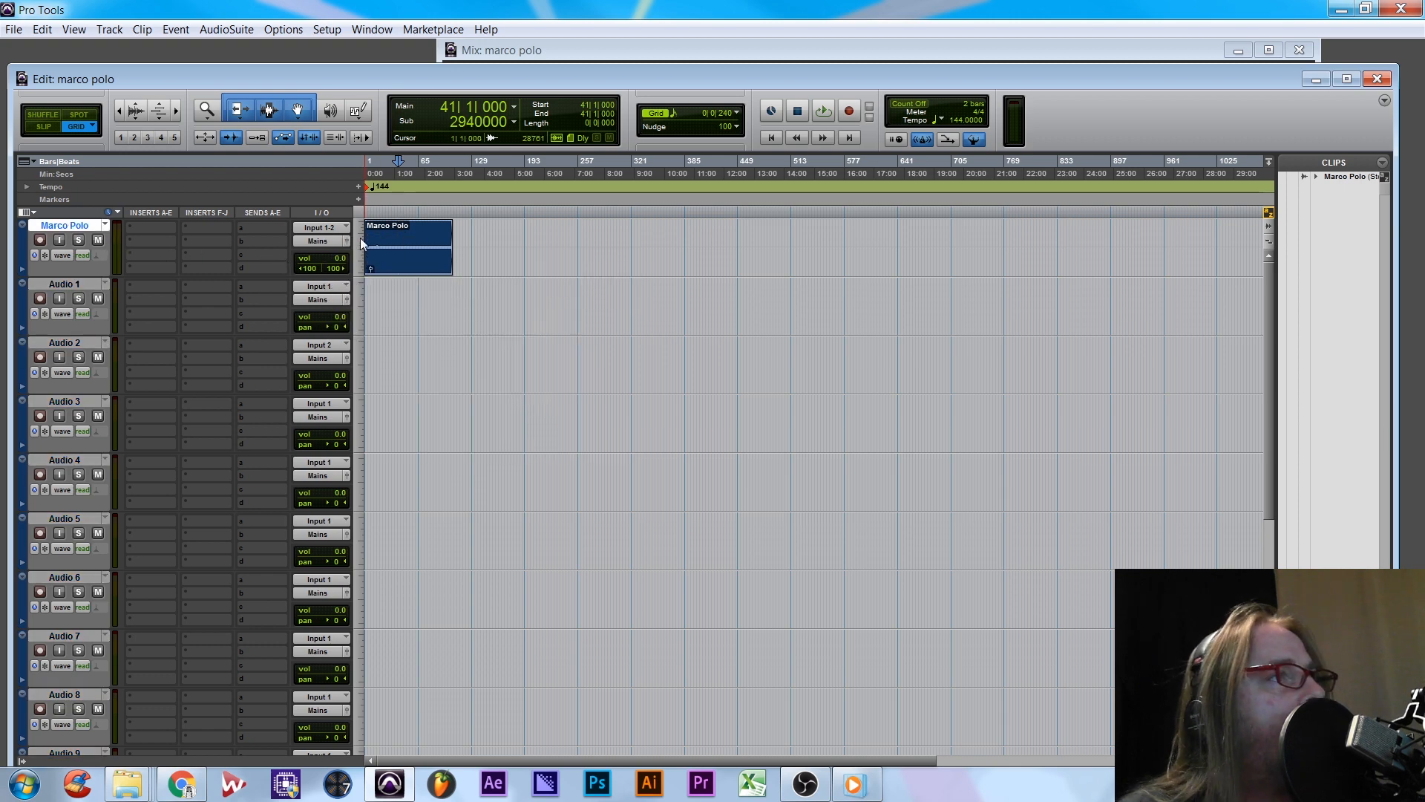
click(328, 230)
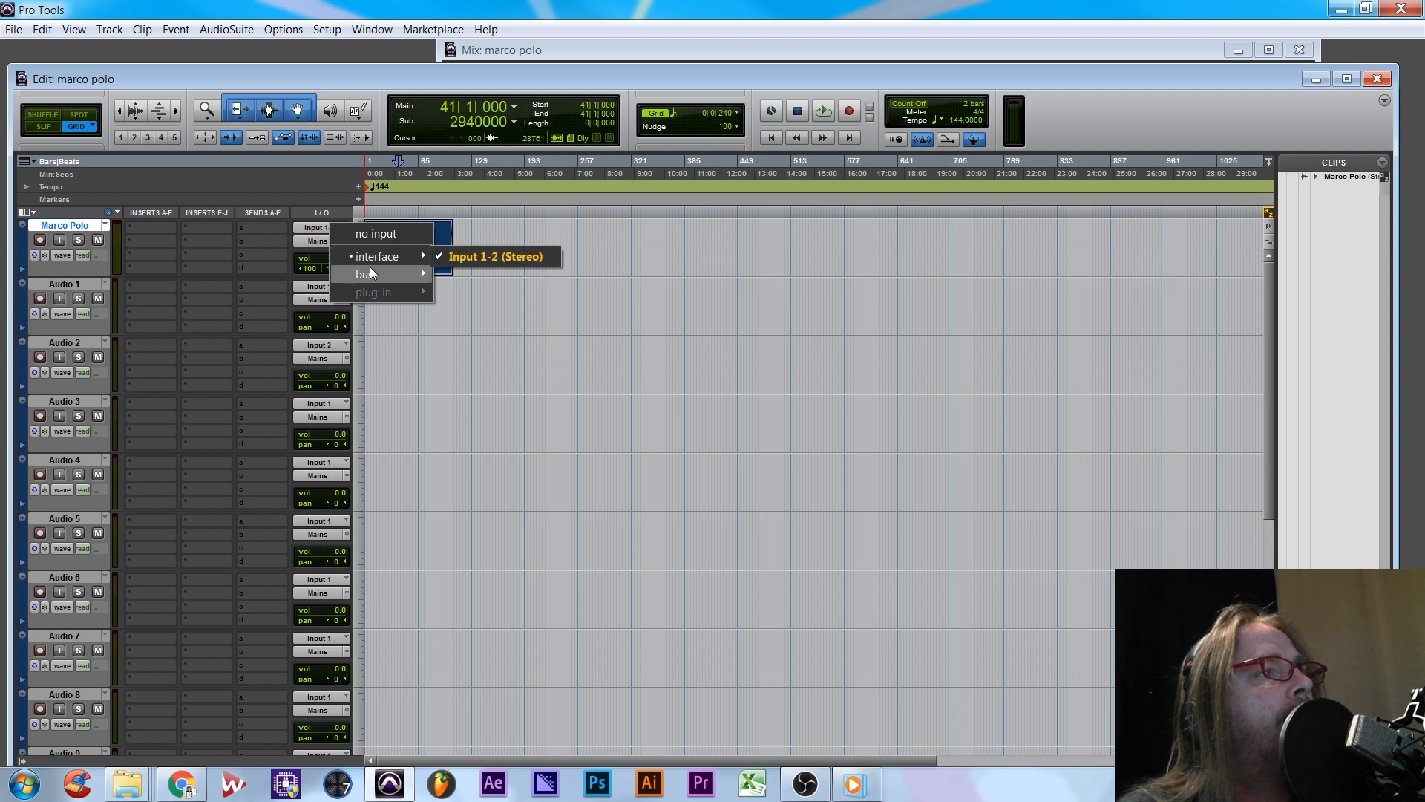
mouse_move(371, 274)
click(505, 276)
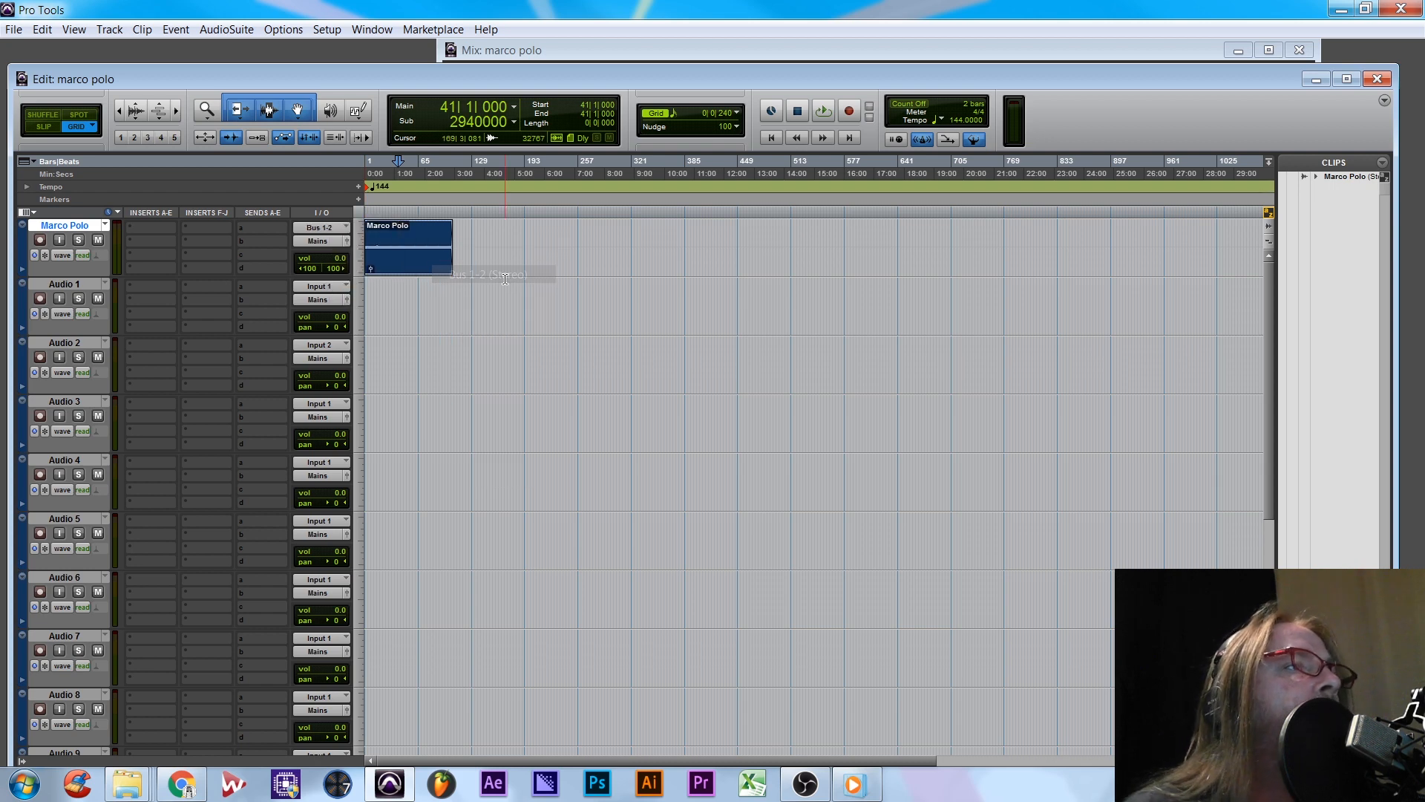
- Rename the Audio 1 track as print
click(84, 290)
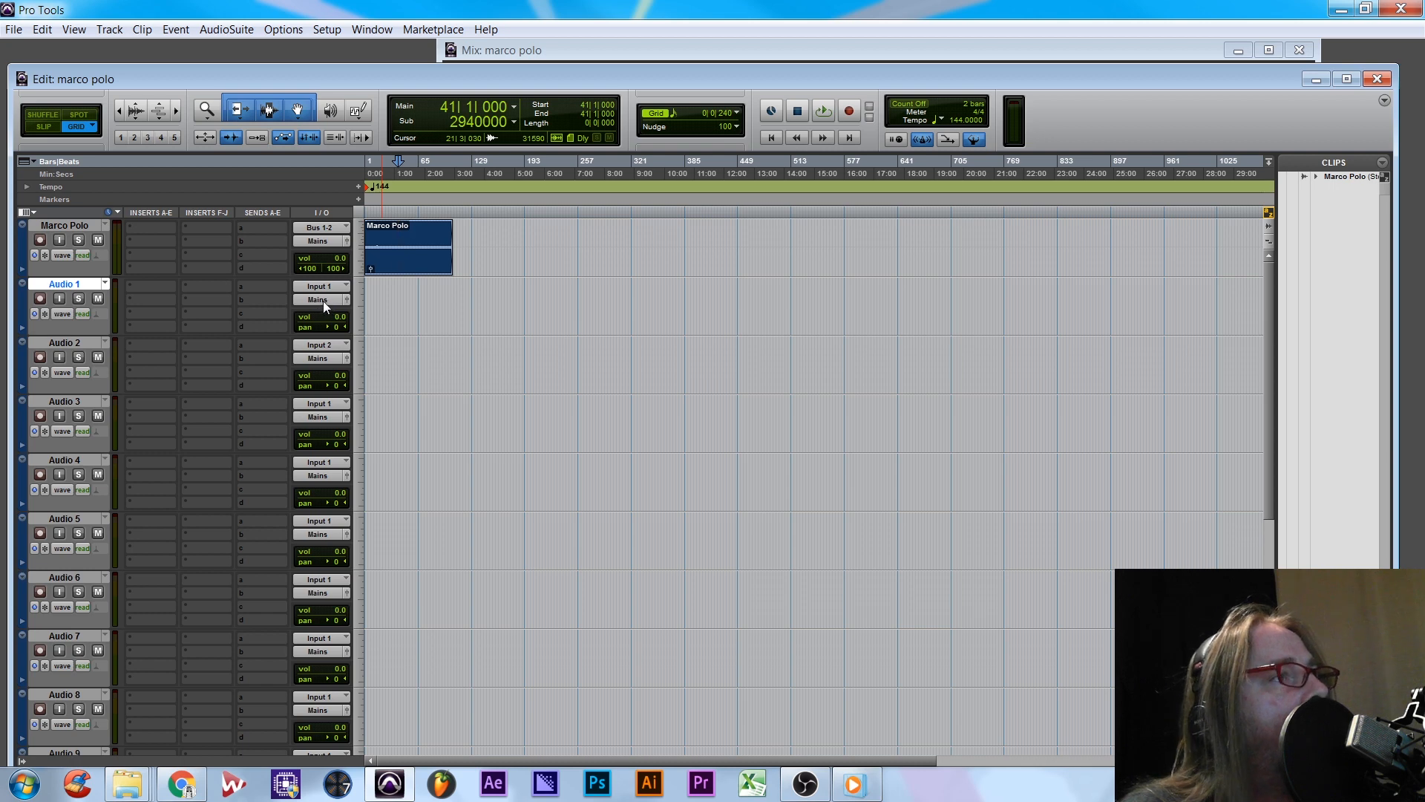
double_click(71, 287)
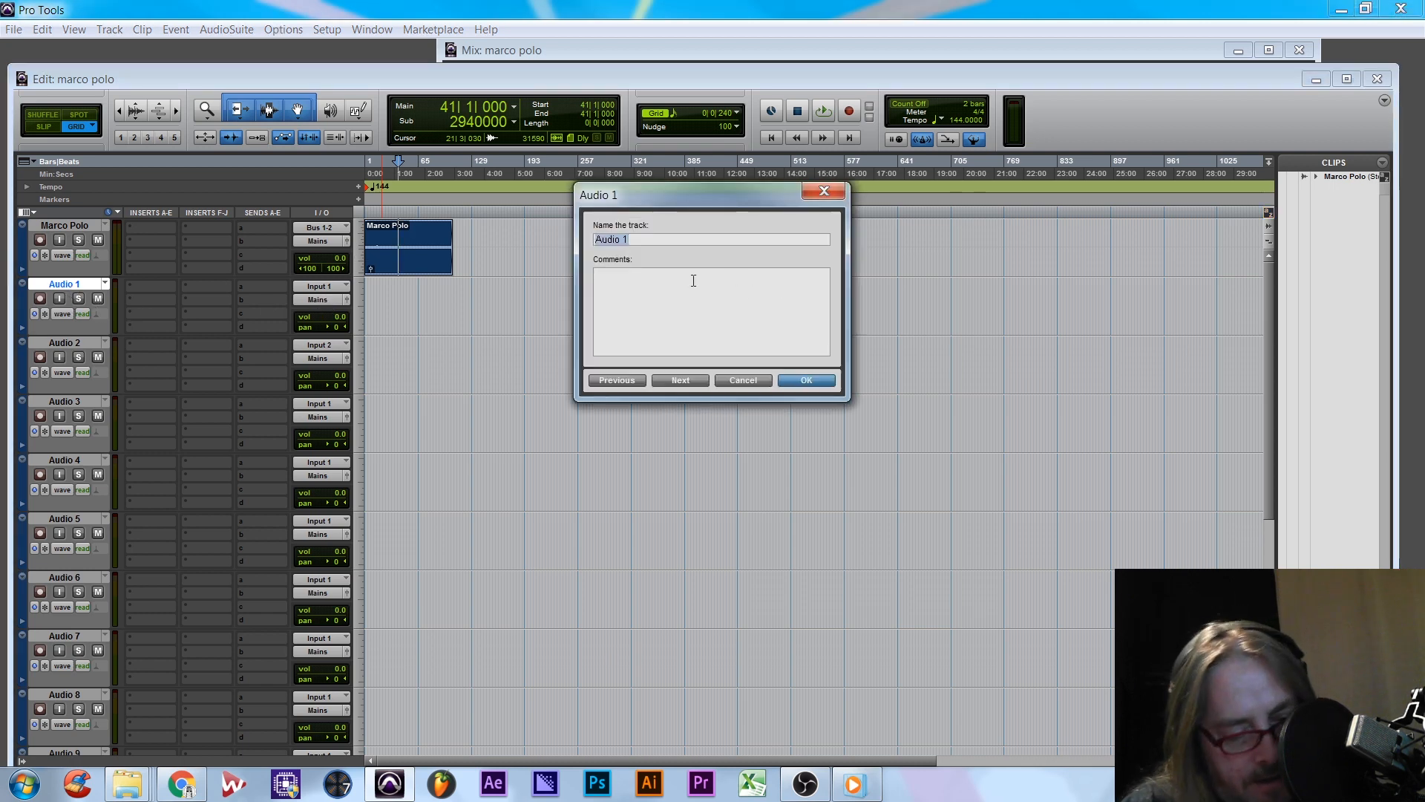
text(print)
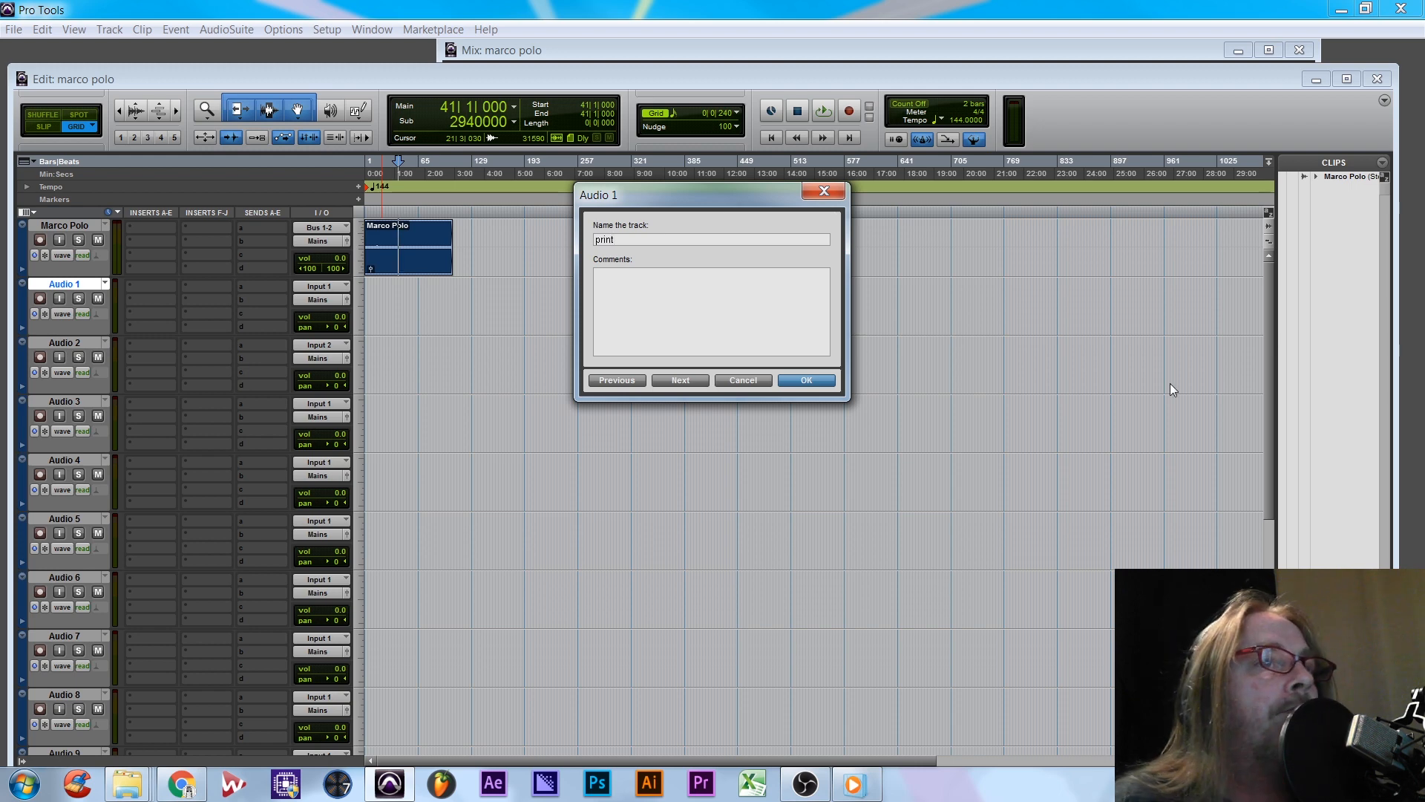
click(806, 381)
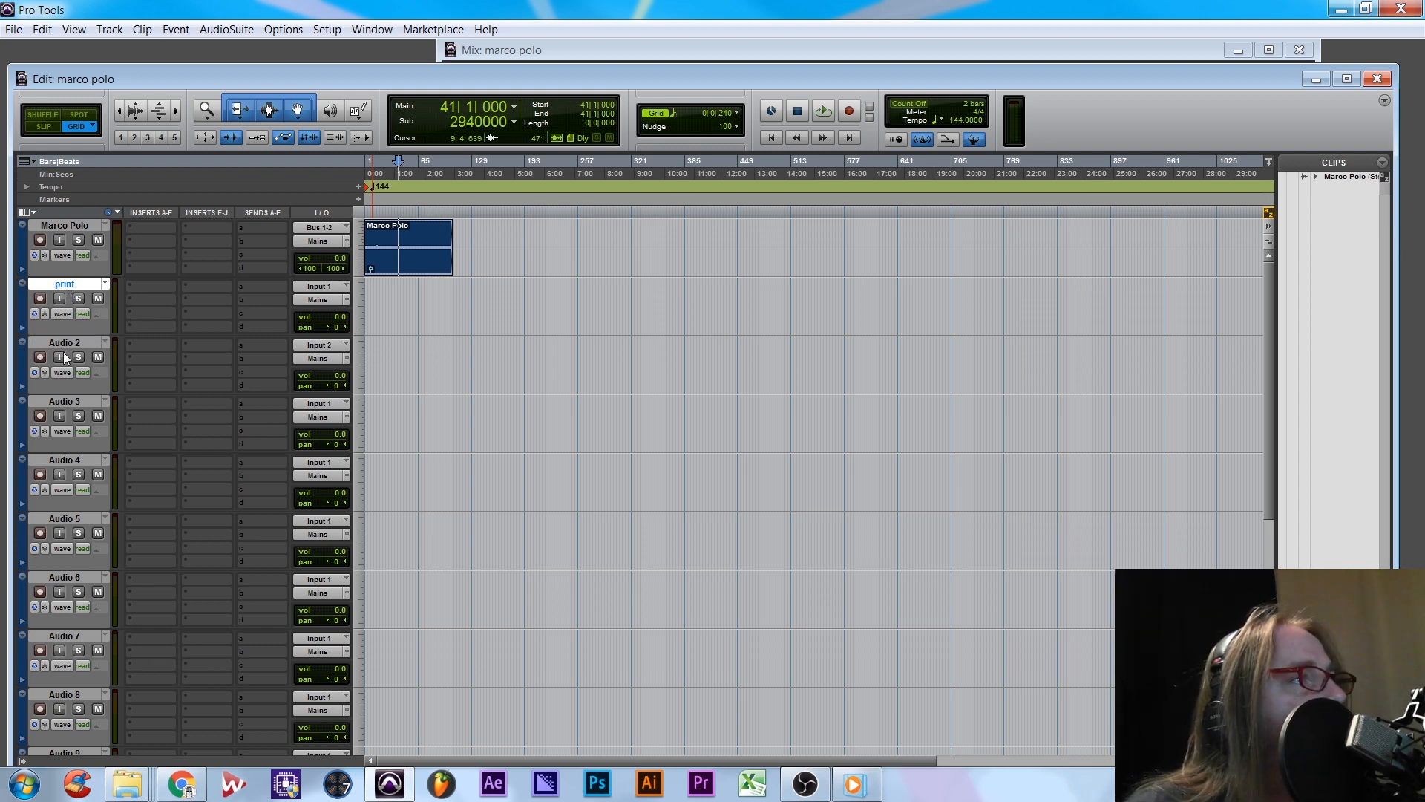
scroll(91, 532, down, 3)
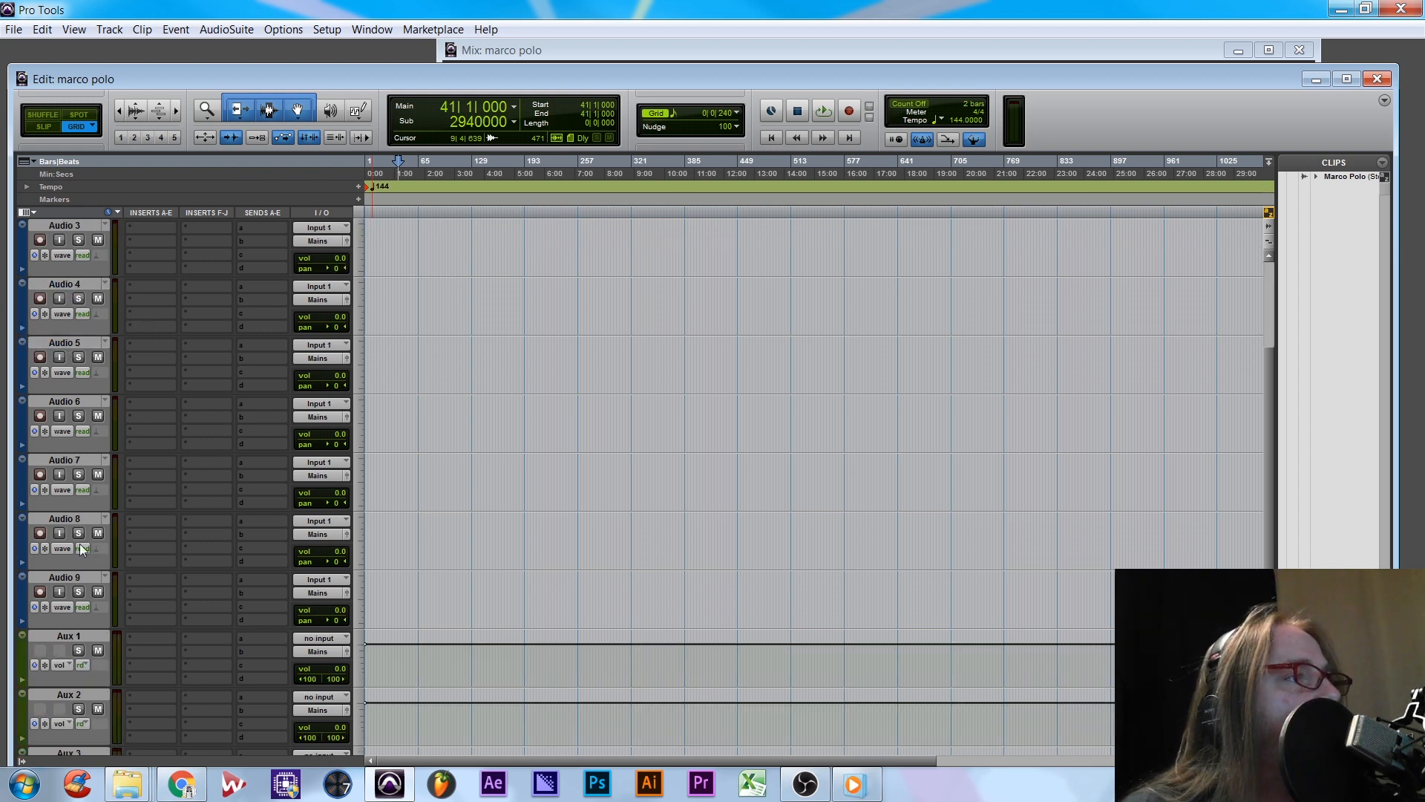
scroll(83, 555, up, 1)
shift+click(65, 578)
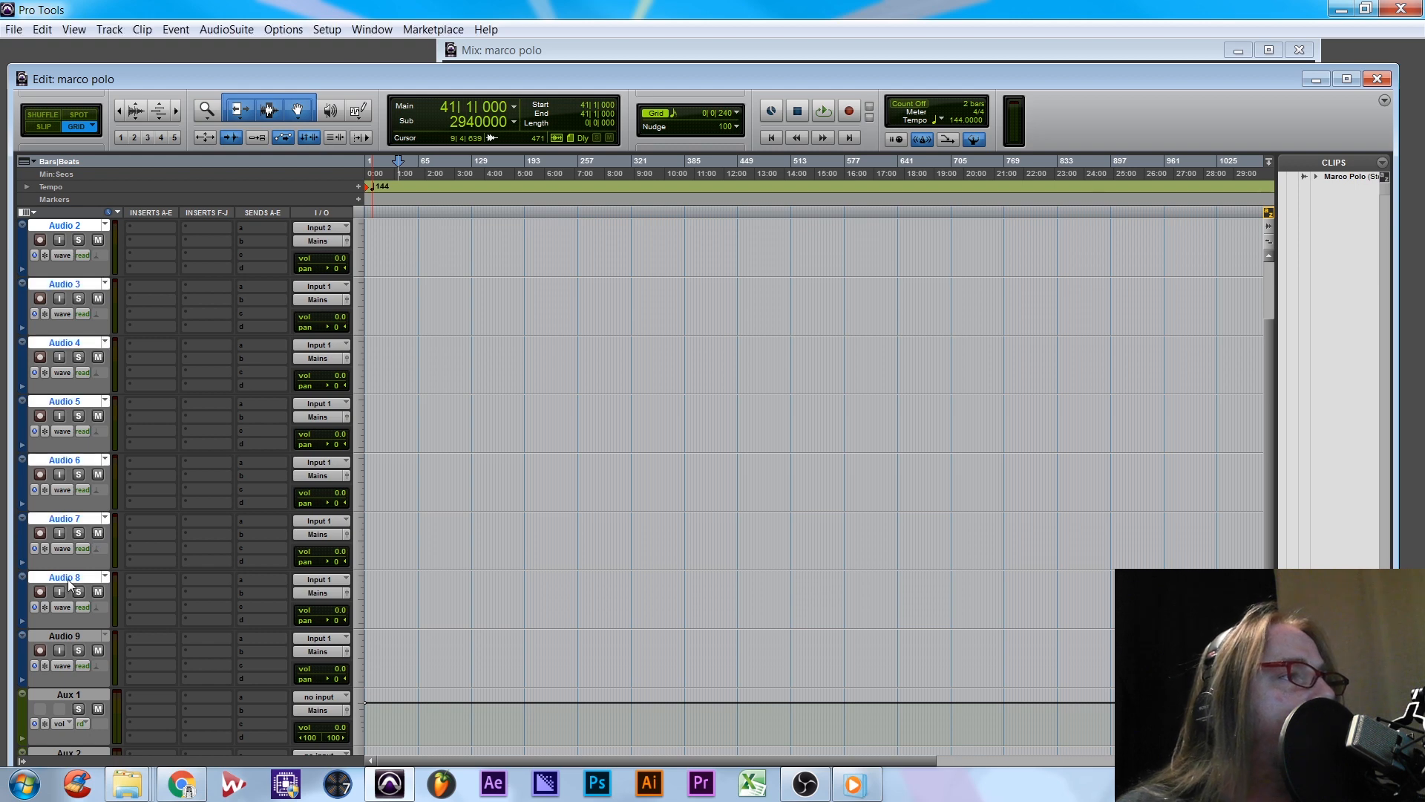
shift+click(69, 635)
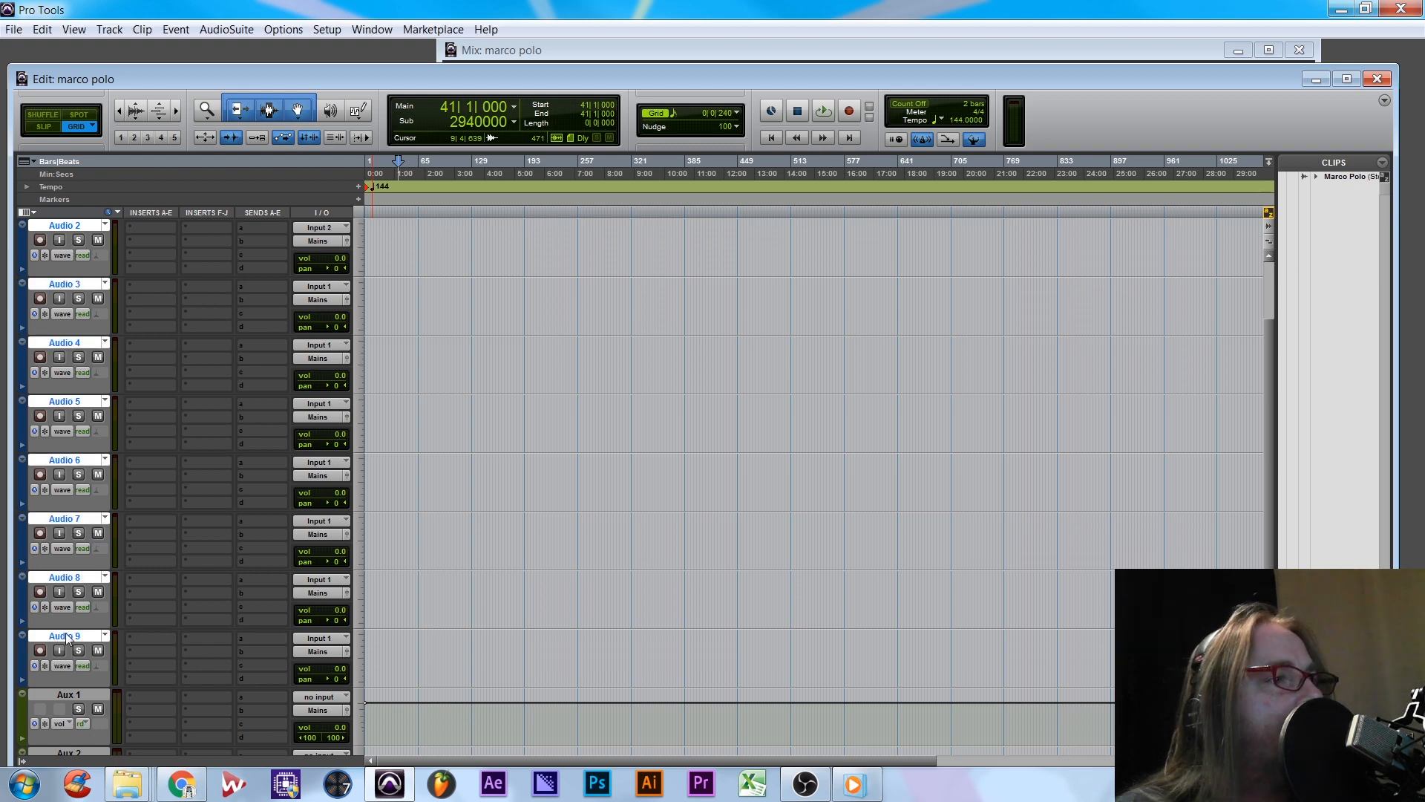
scroll(89, 445, up, 2)
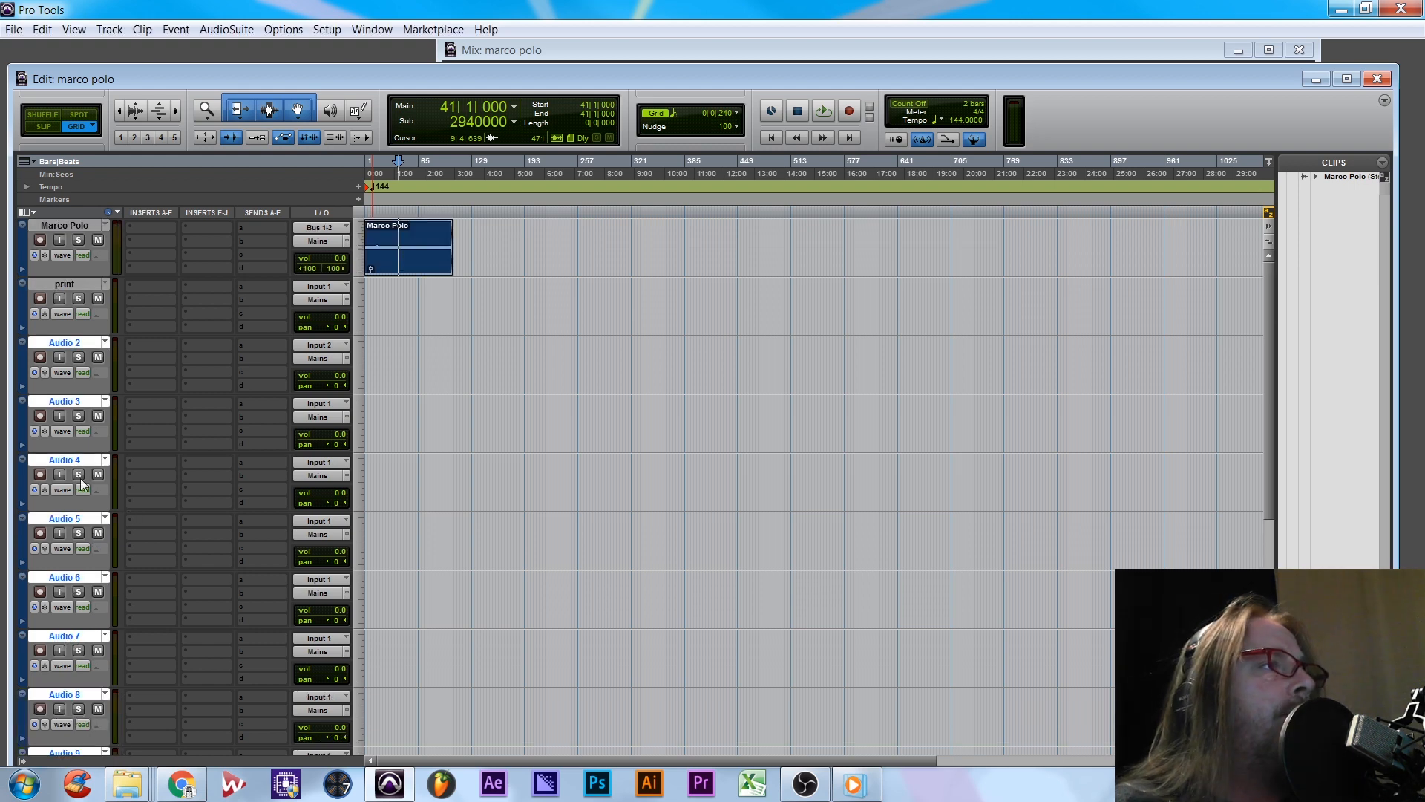
click(60, 283)
- Select tracks Audio 2 through Audio 9 and route all their outputs to Bus 3-4 (Stereo)
click(63, 344)
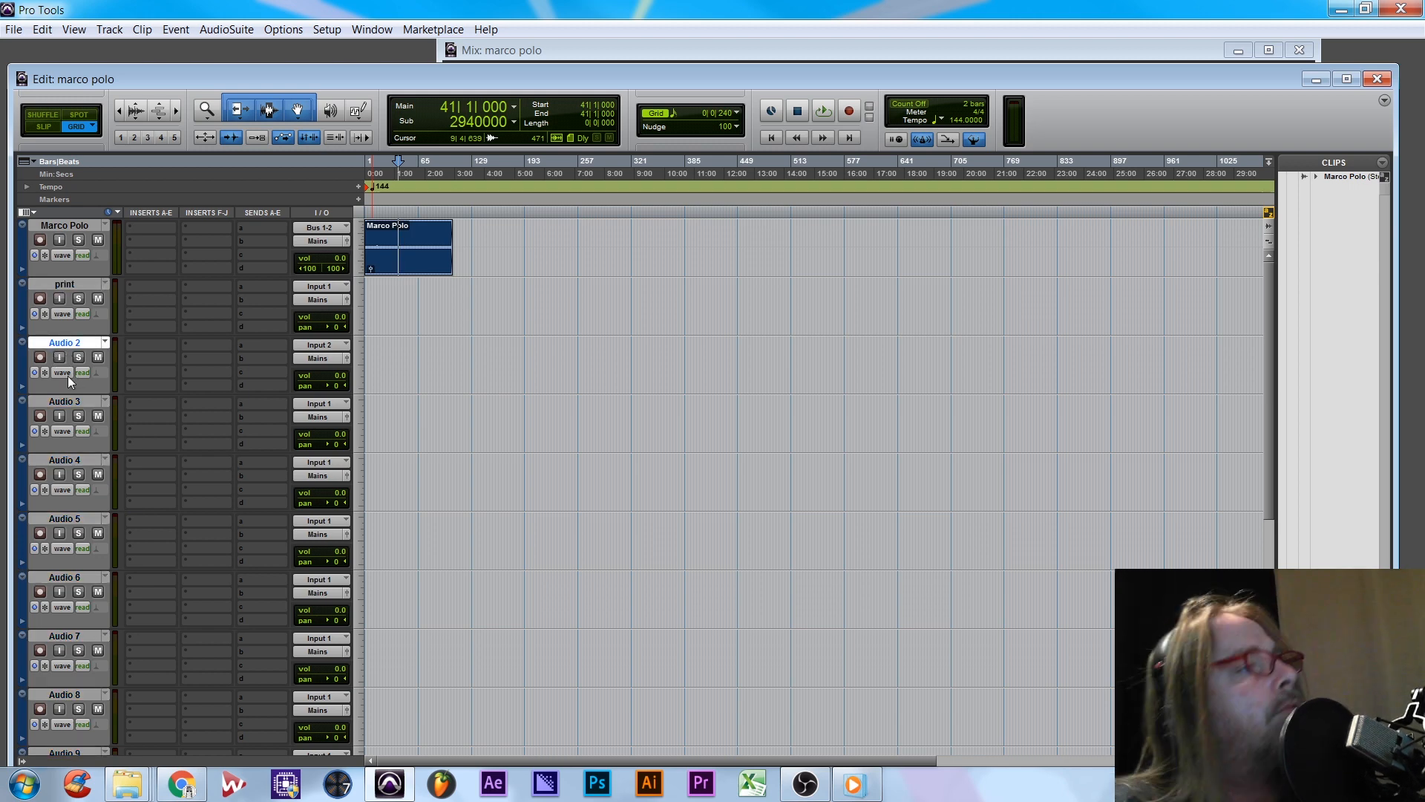
scroll(68, 377, down, 2)
scroll(66, 375, down, 2)
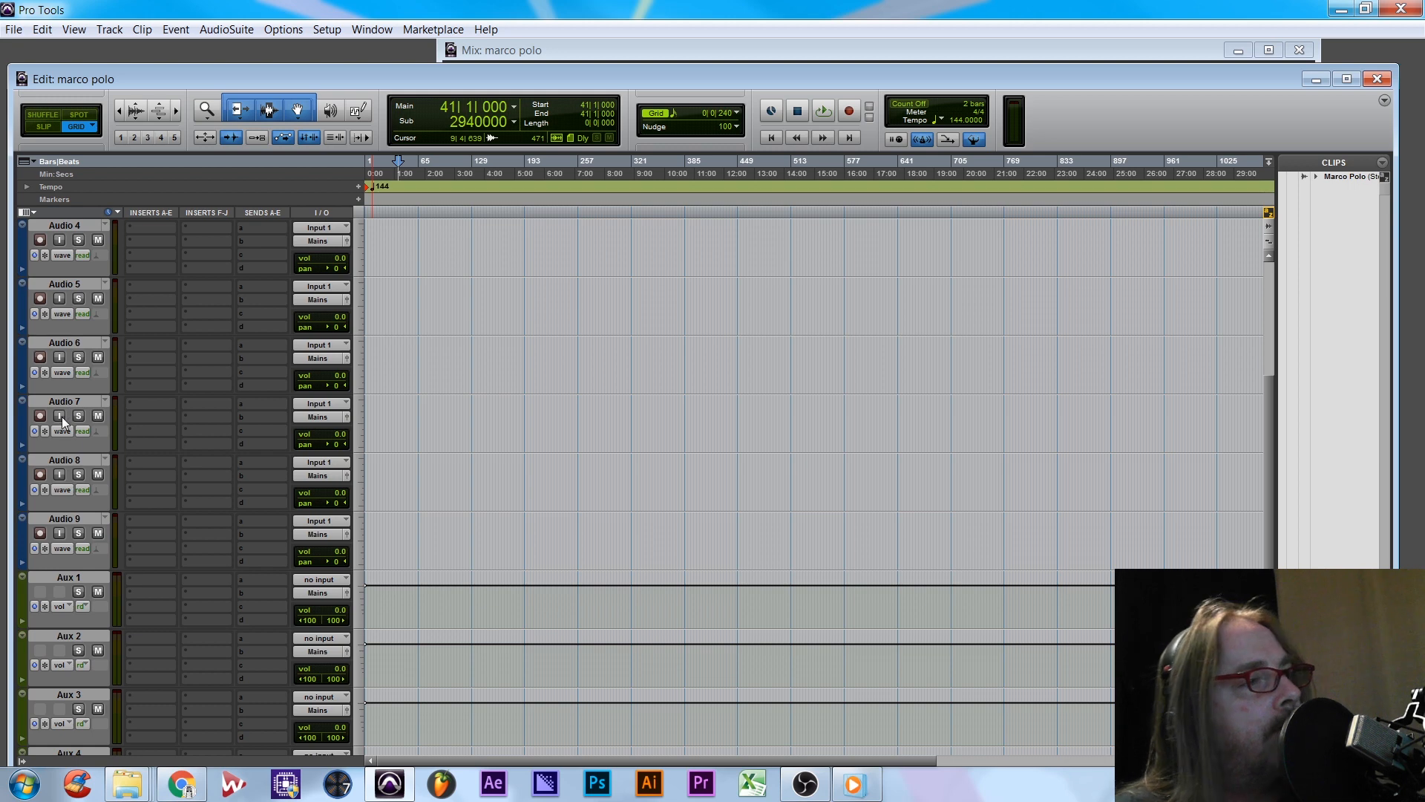
shift+click(56, 519)
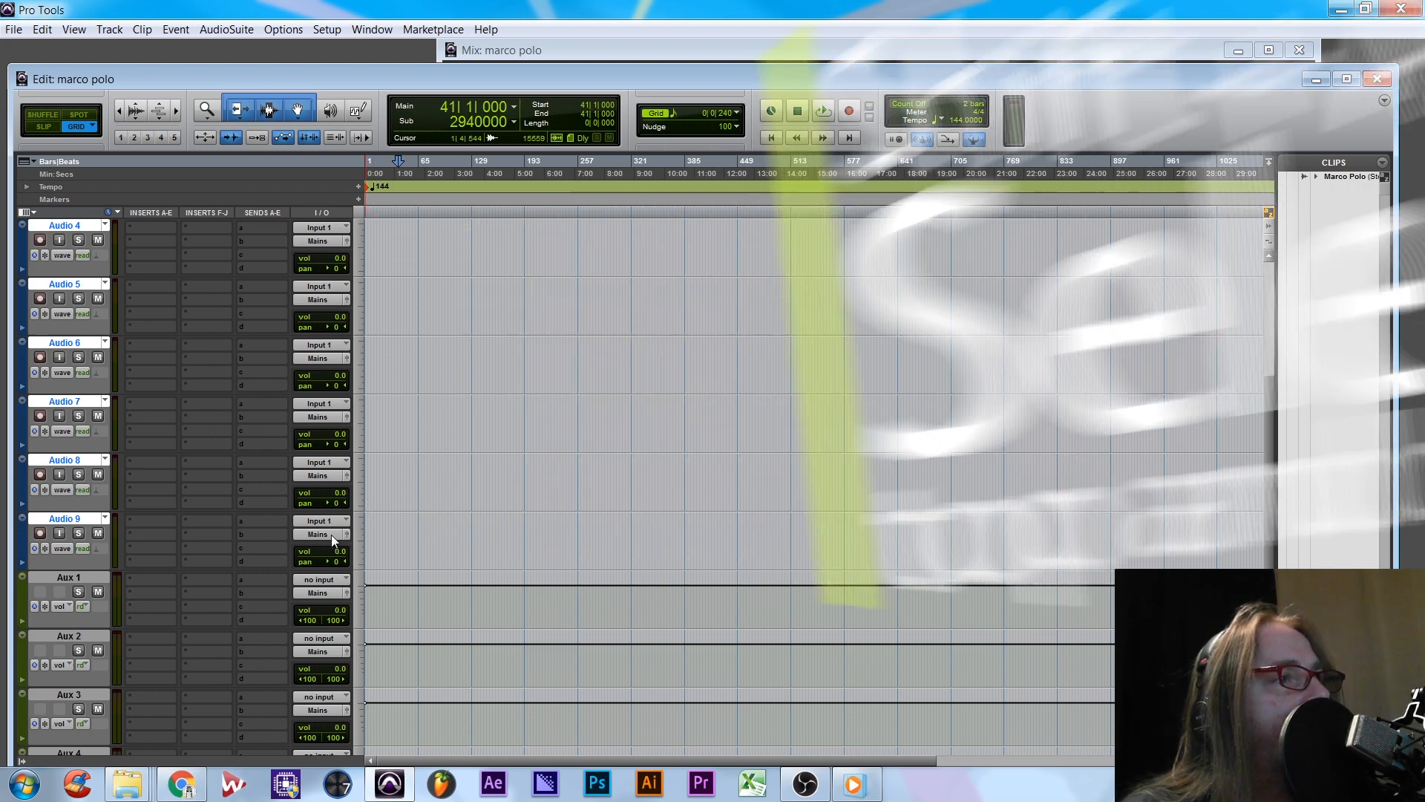
click(331, 534)
mouse_move(379, 582)
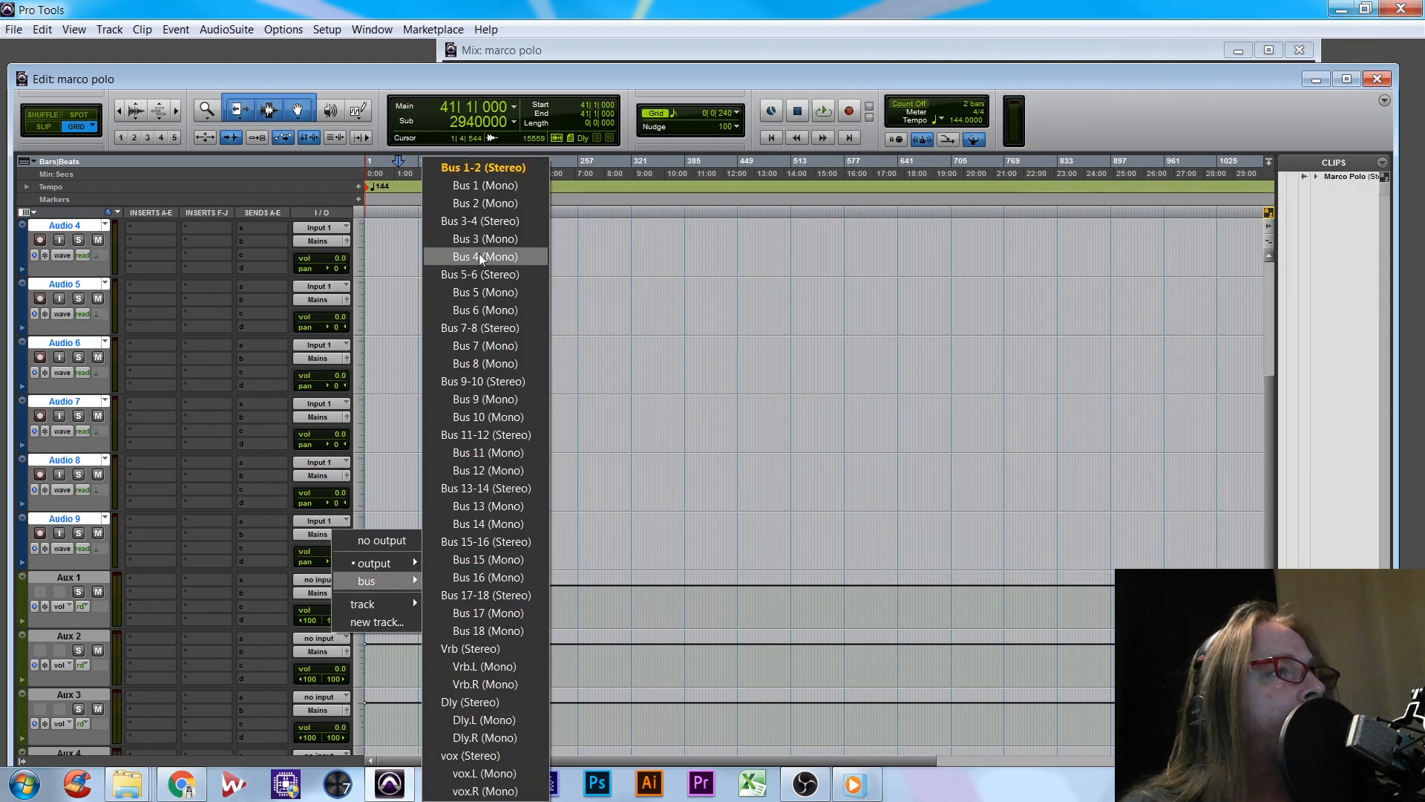
alt+shift+click(492, 222)
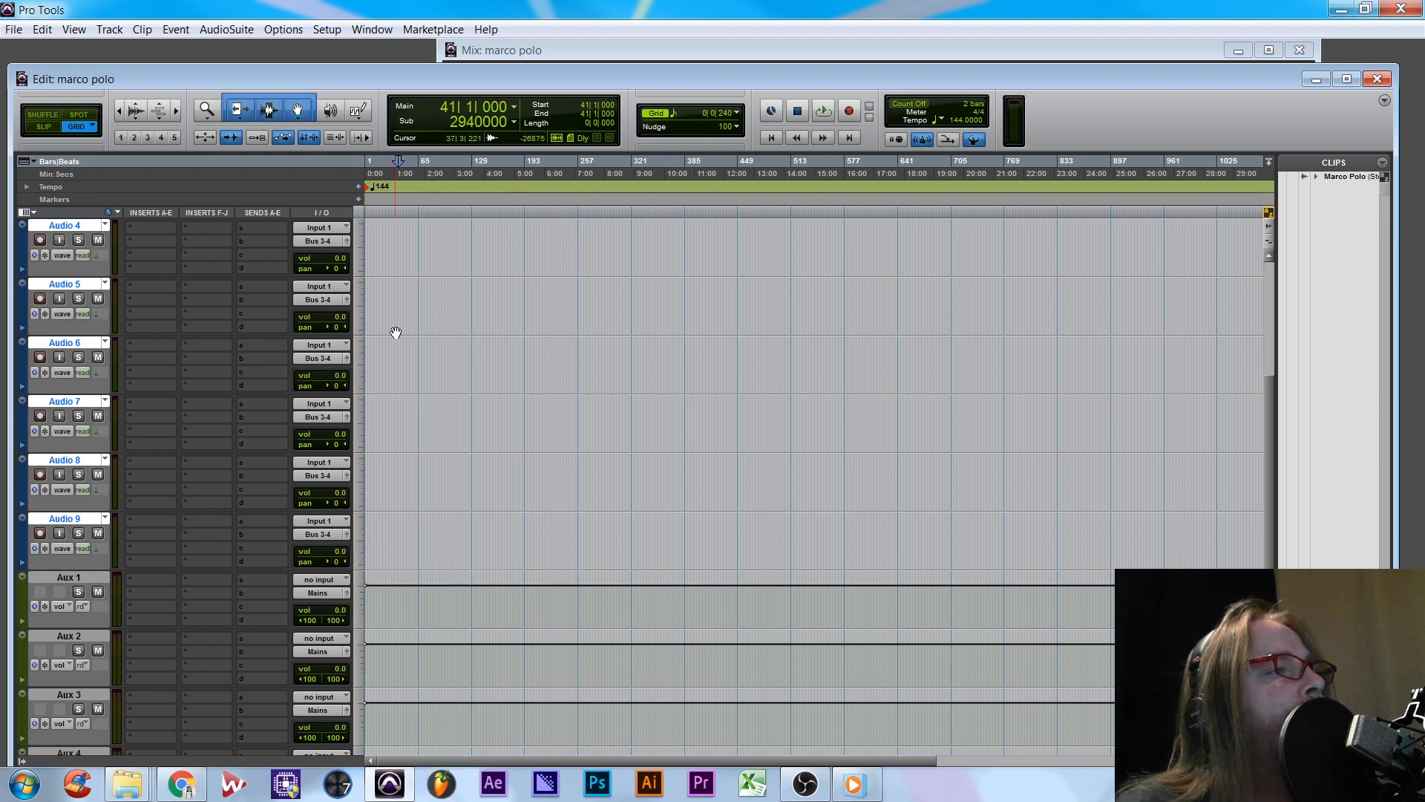
- Set the input of the Aux 1 track to Bus 1-2 (Stereo)
click(68, 582)
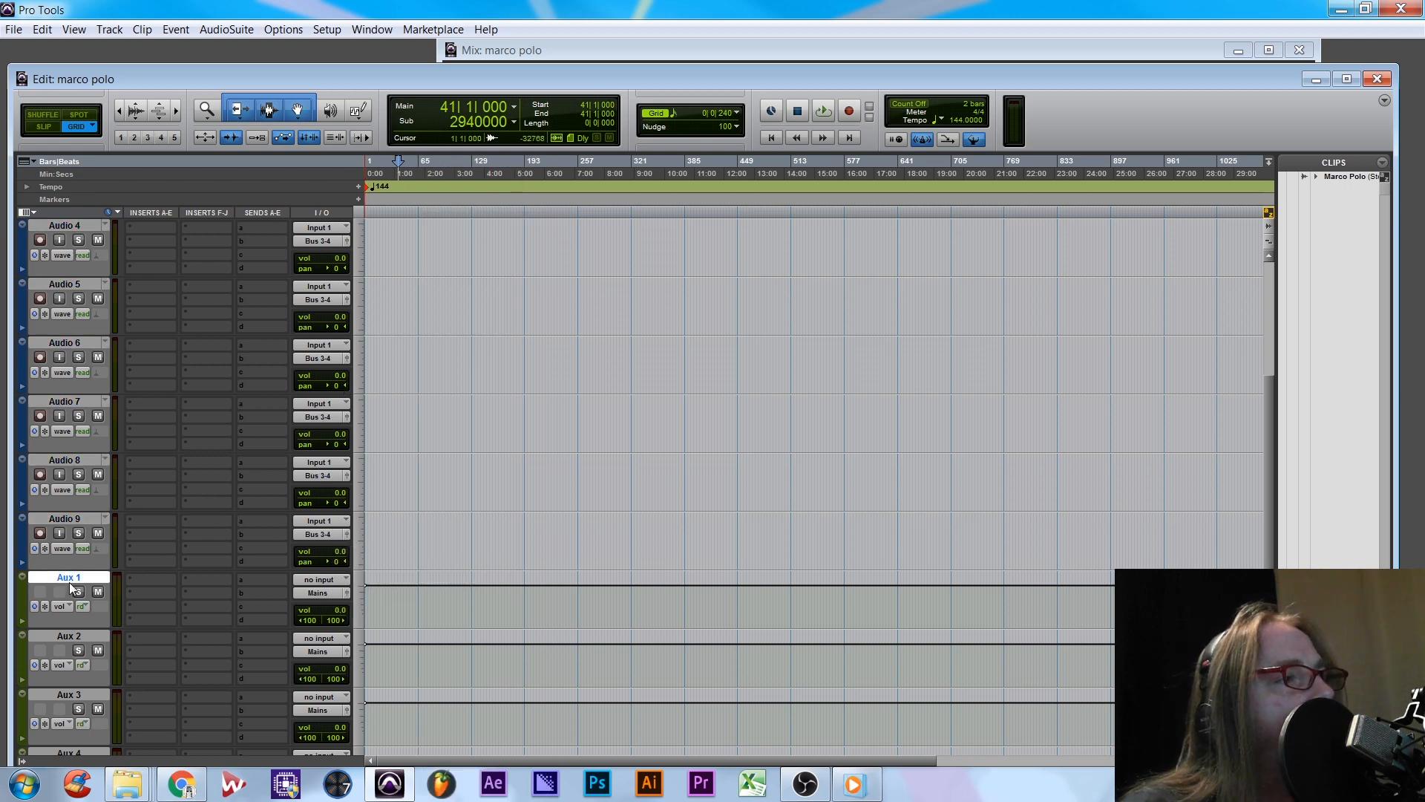
click(323, 575)
mouse_move(380, 630)
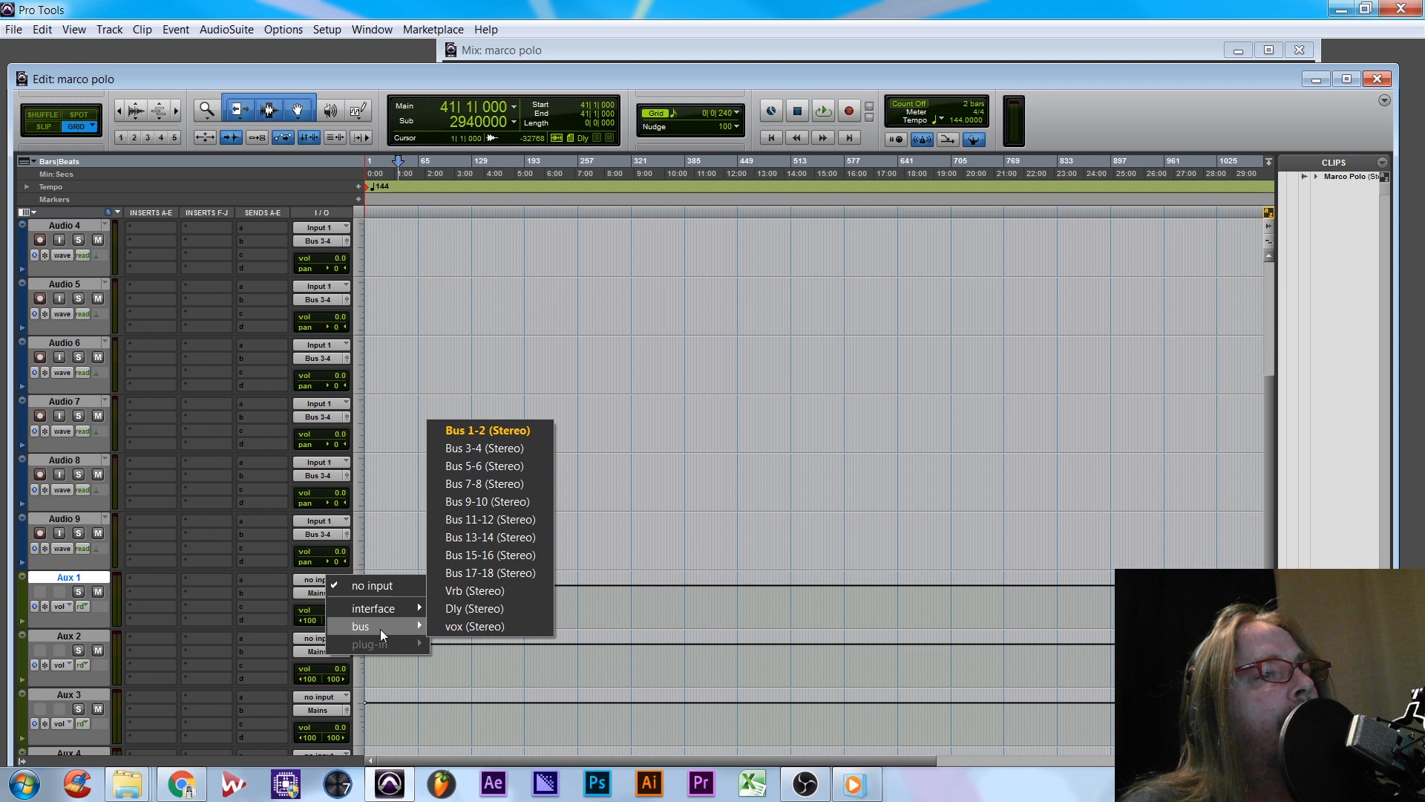
click(533, 429)
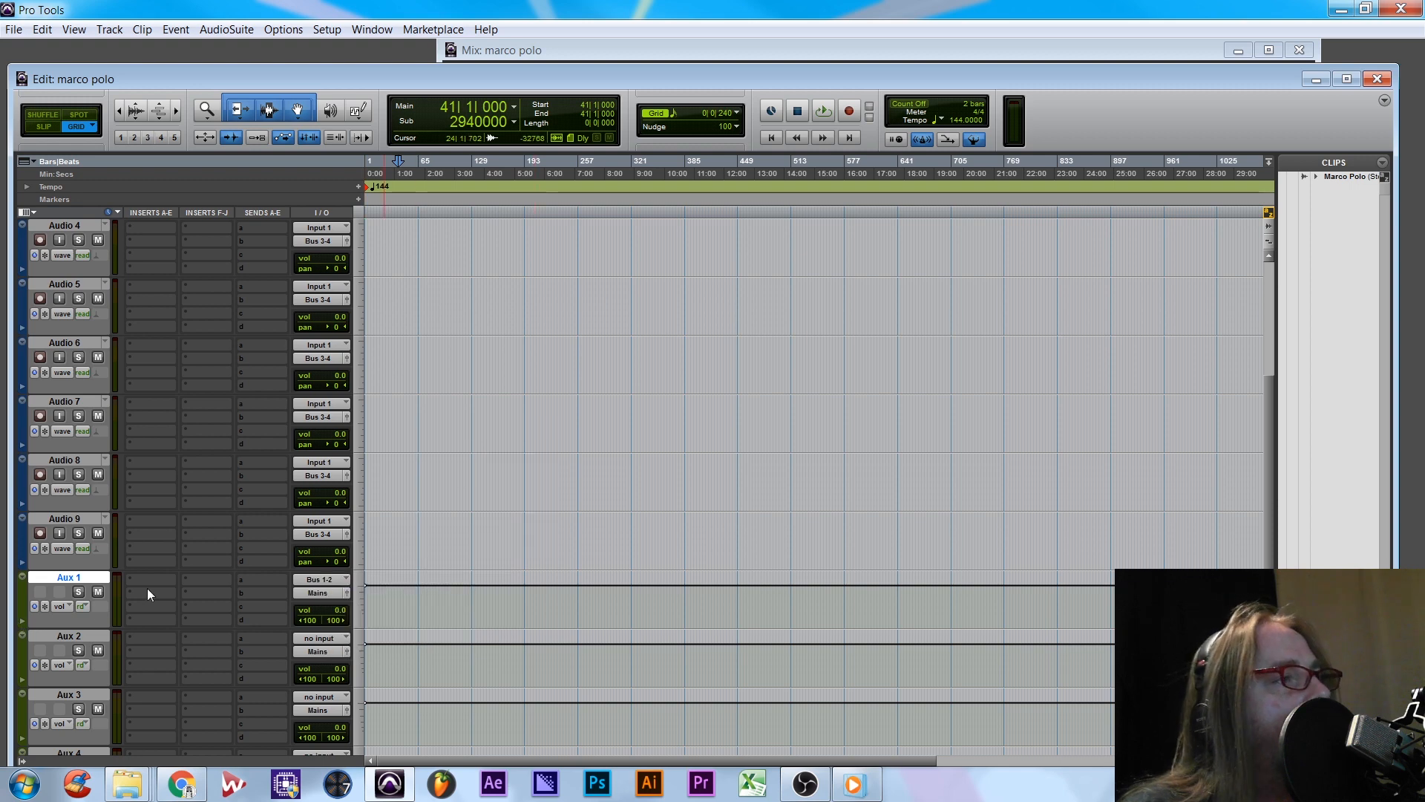
- Rename the Aux 1 track as 2 track and the Aux 2 track as Vox
double_click(67, 577)
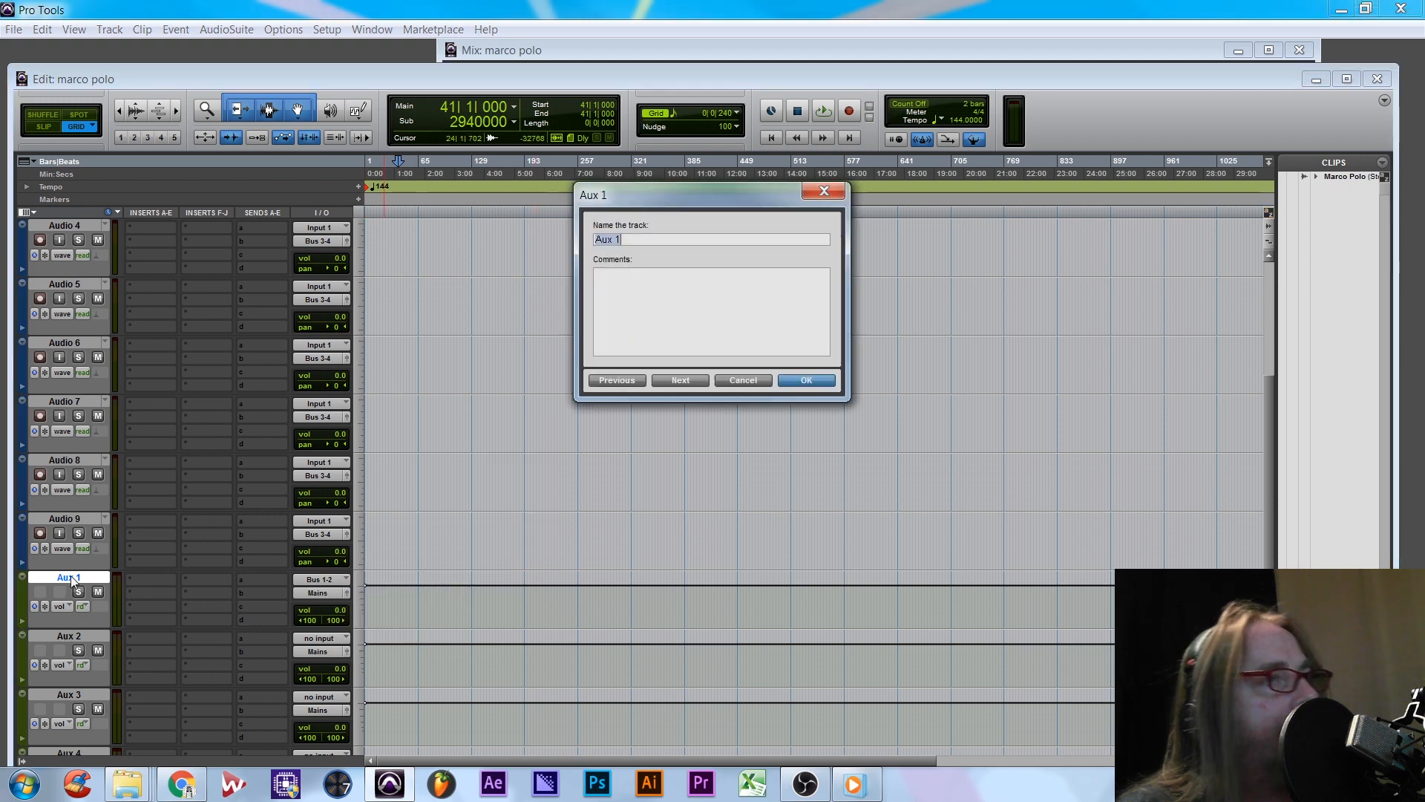
text(2 track)
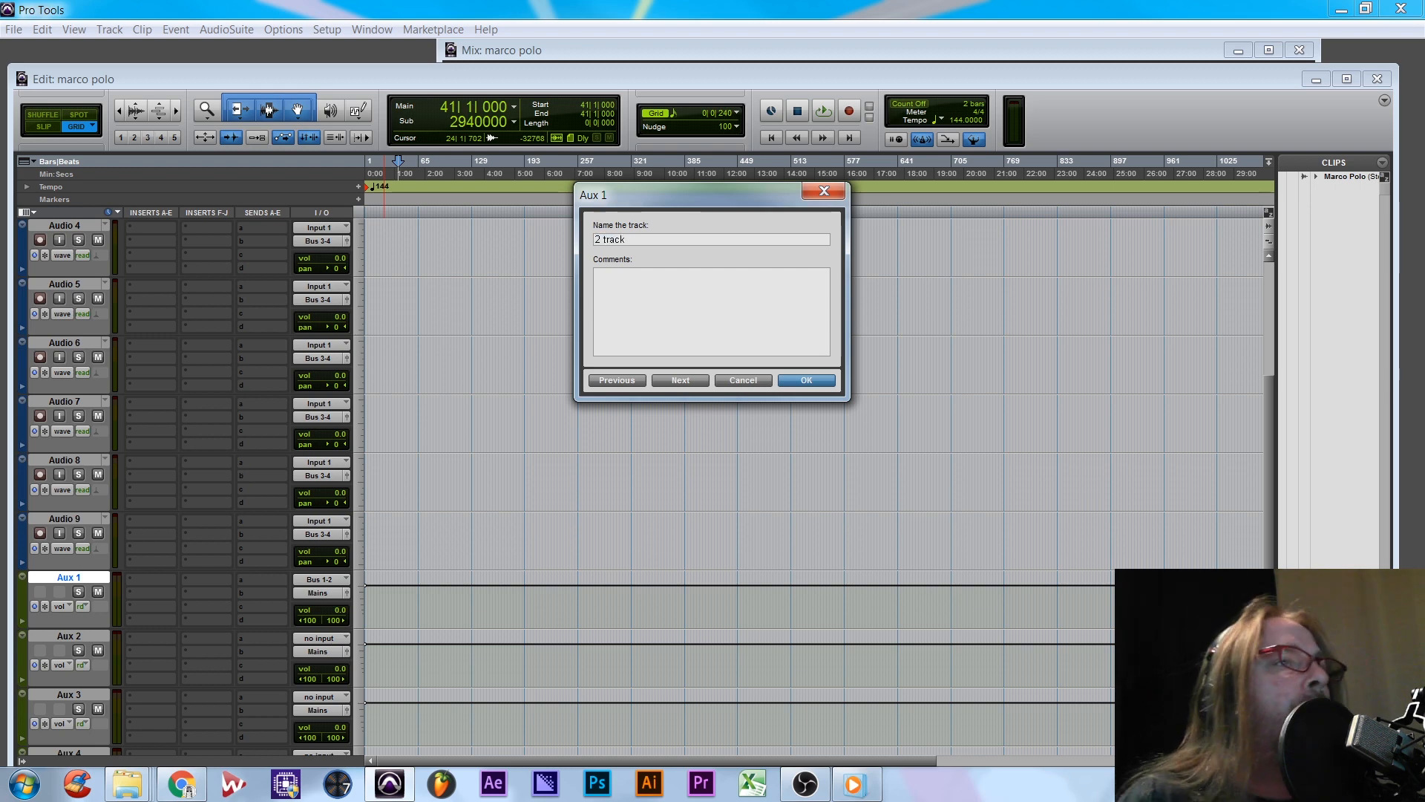
key(Return)
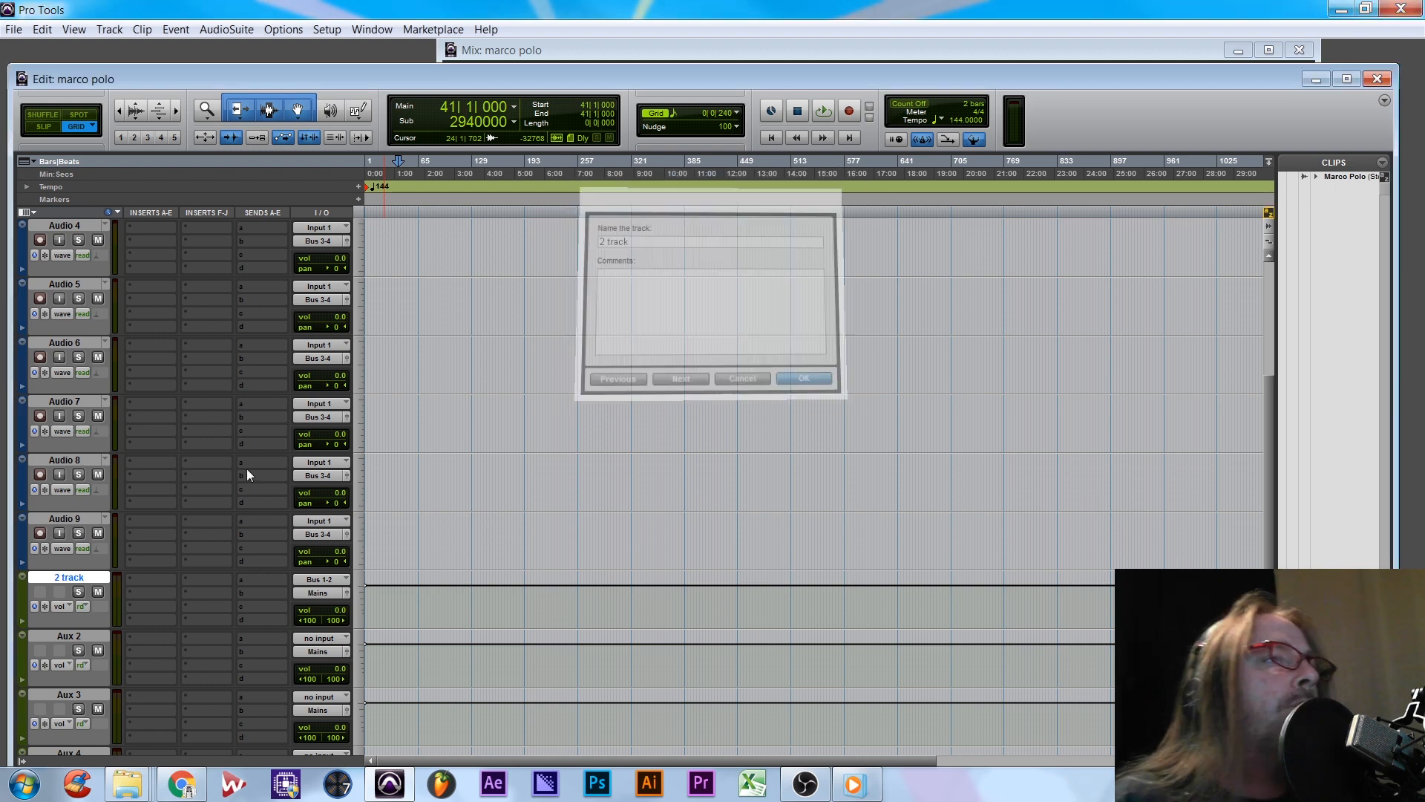
double_click(65, 637)
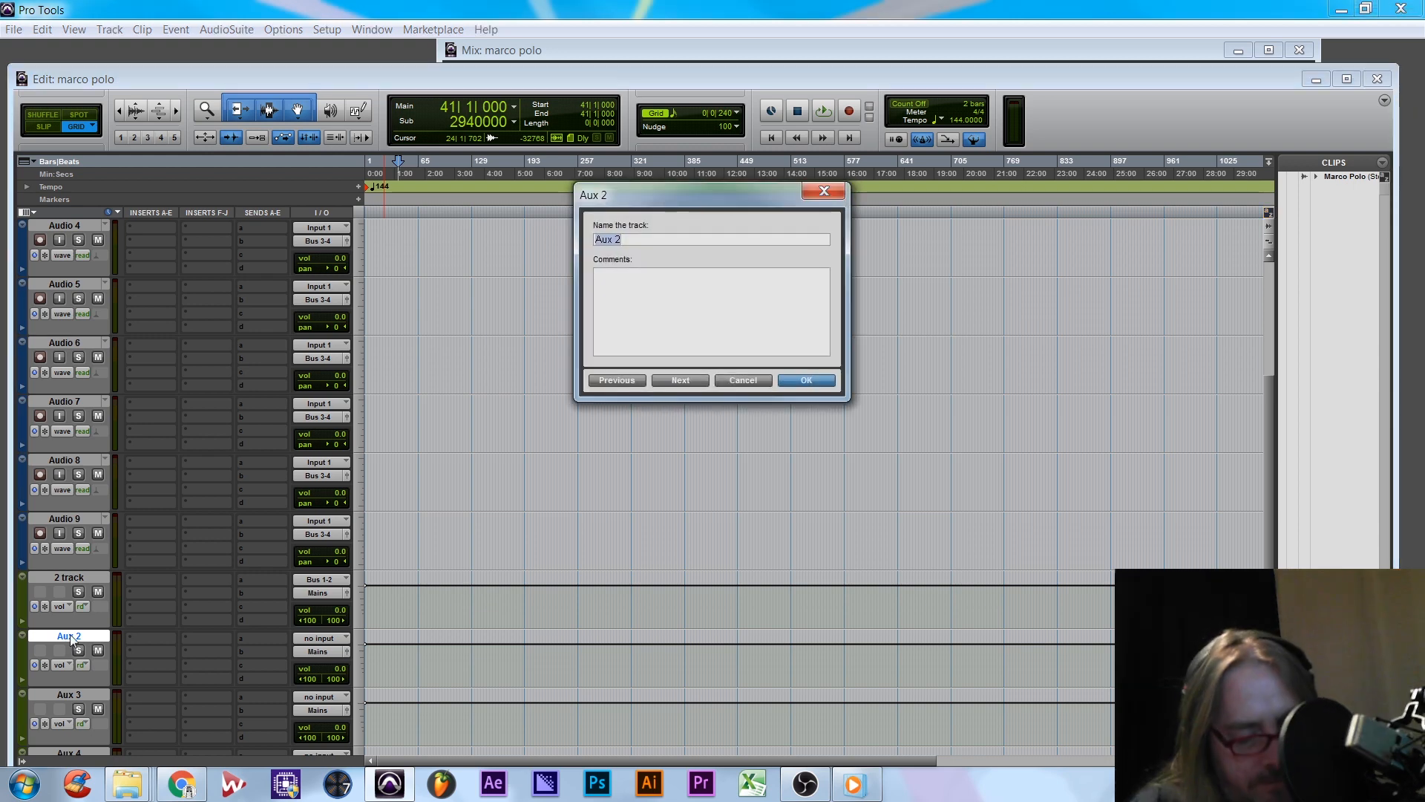
text(Vox)
key(Return)
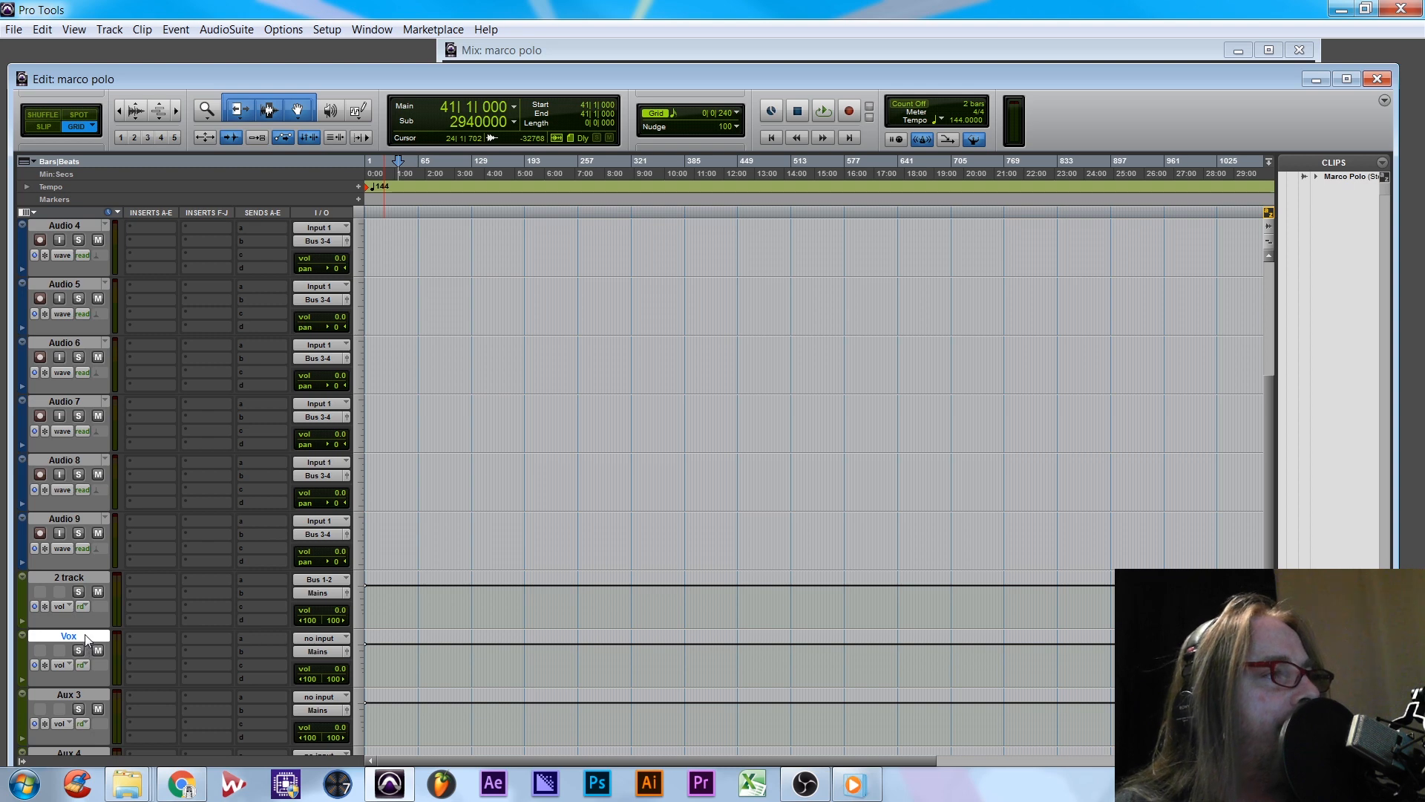
- Rename the Aux 3 track as reverb and the Aux 4 track as Delay
scroll(78, 705, down, 1)
double_click(72, 637)
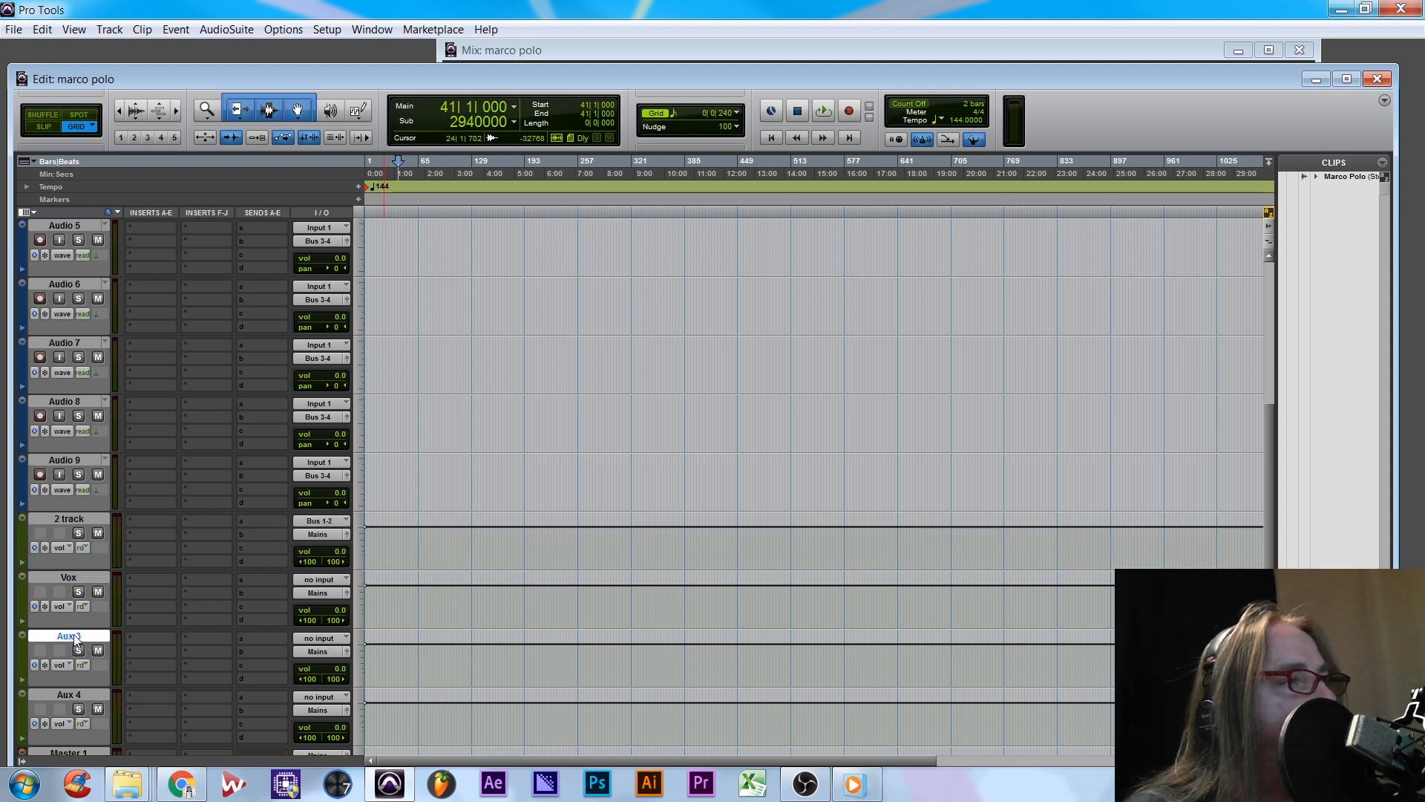
text(reverb)
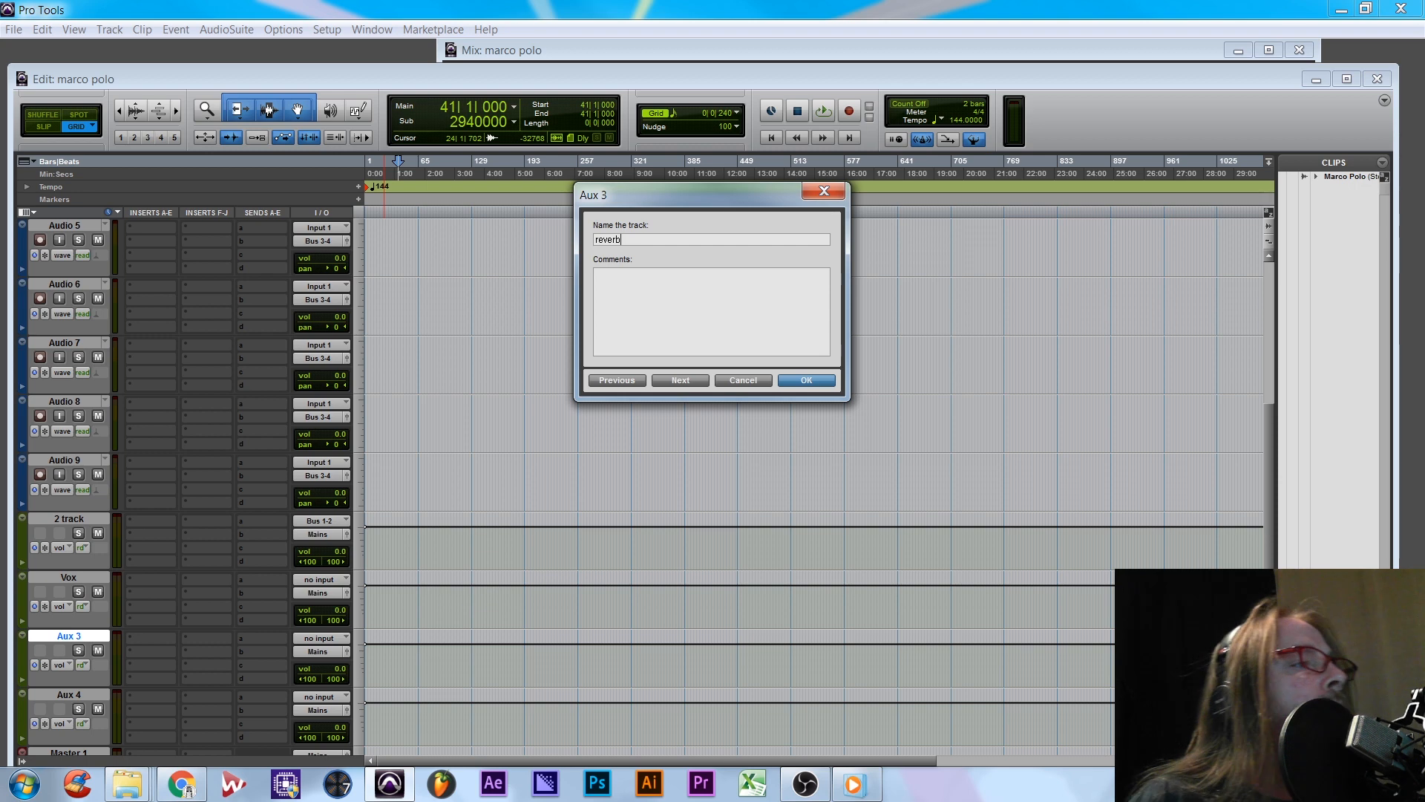
key(Return)
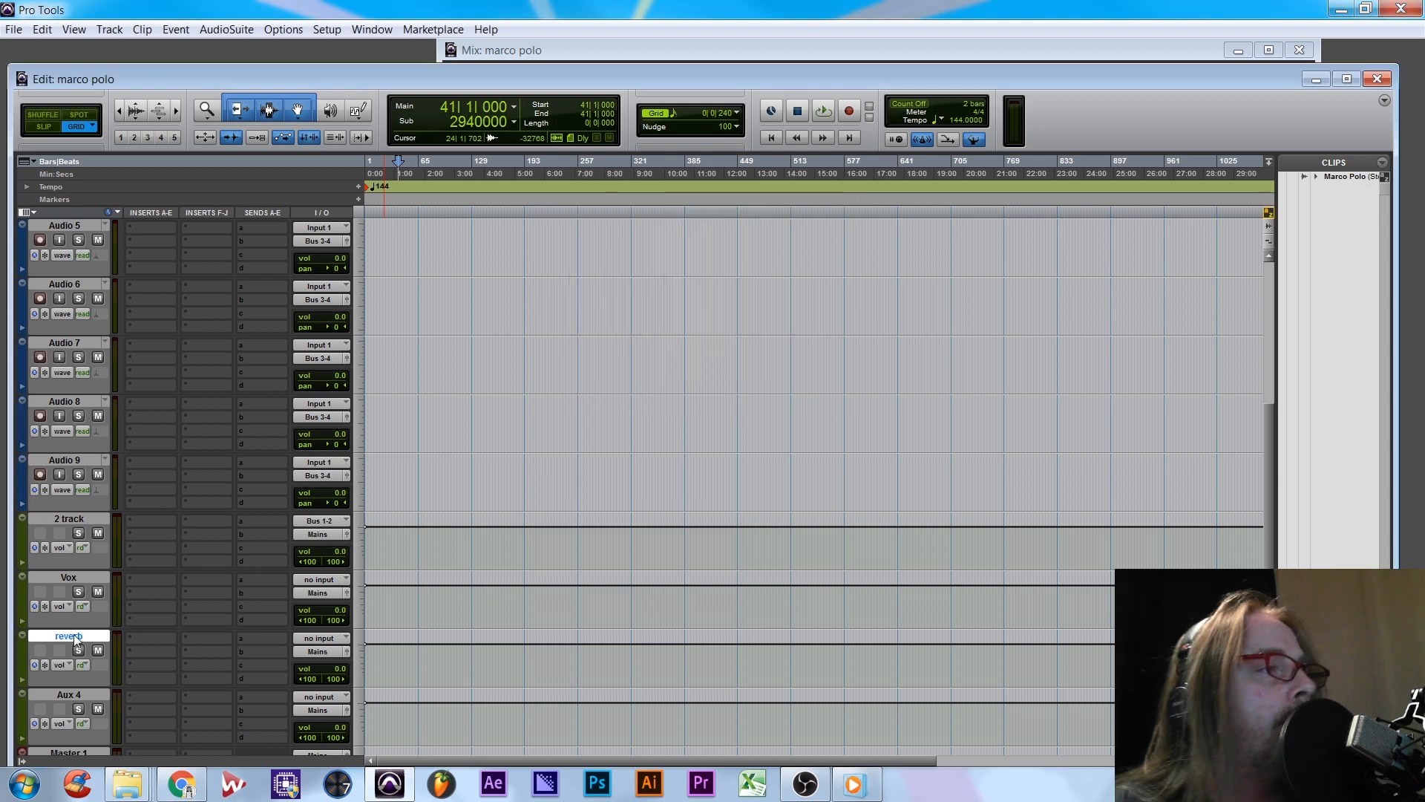
double_click(71, 696)
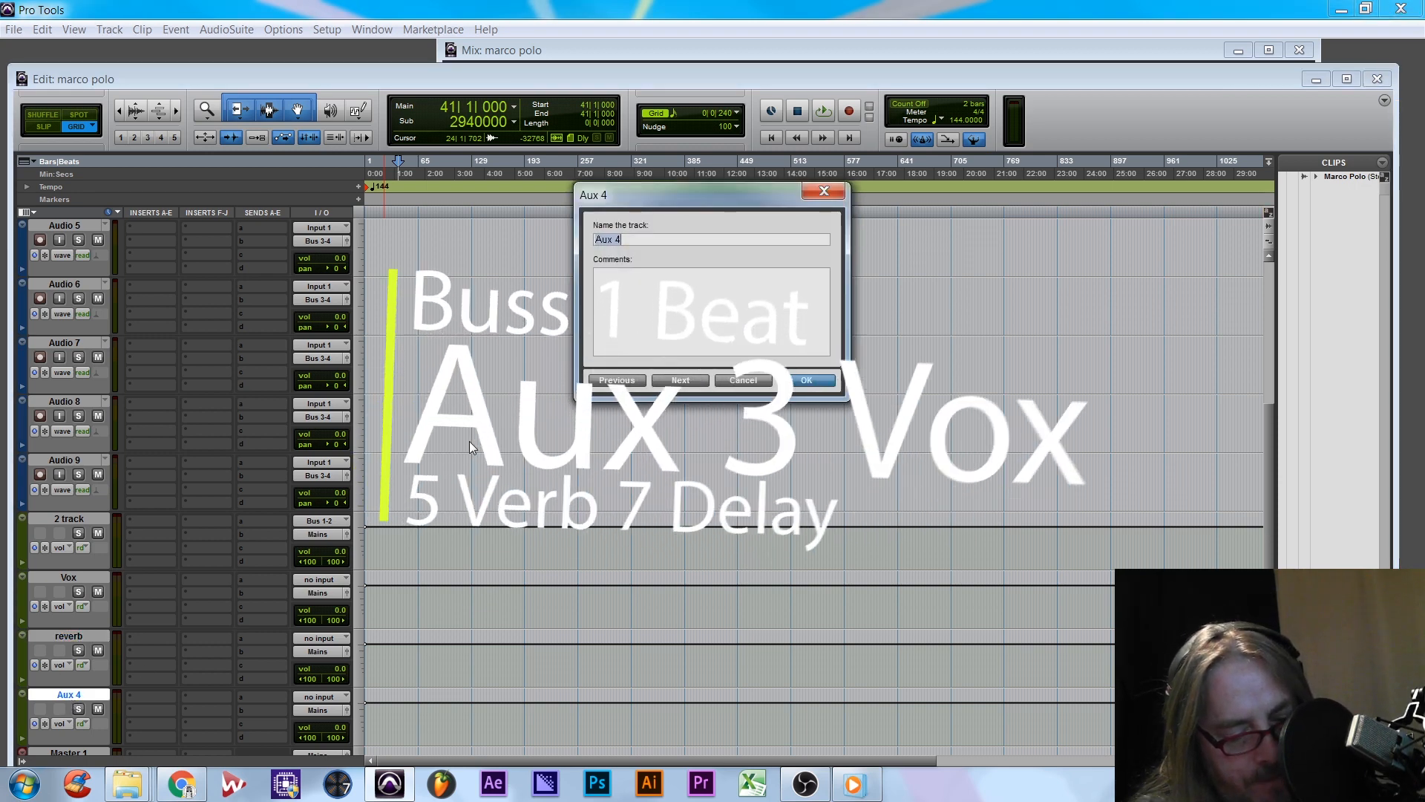
text(Delay)
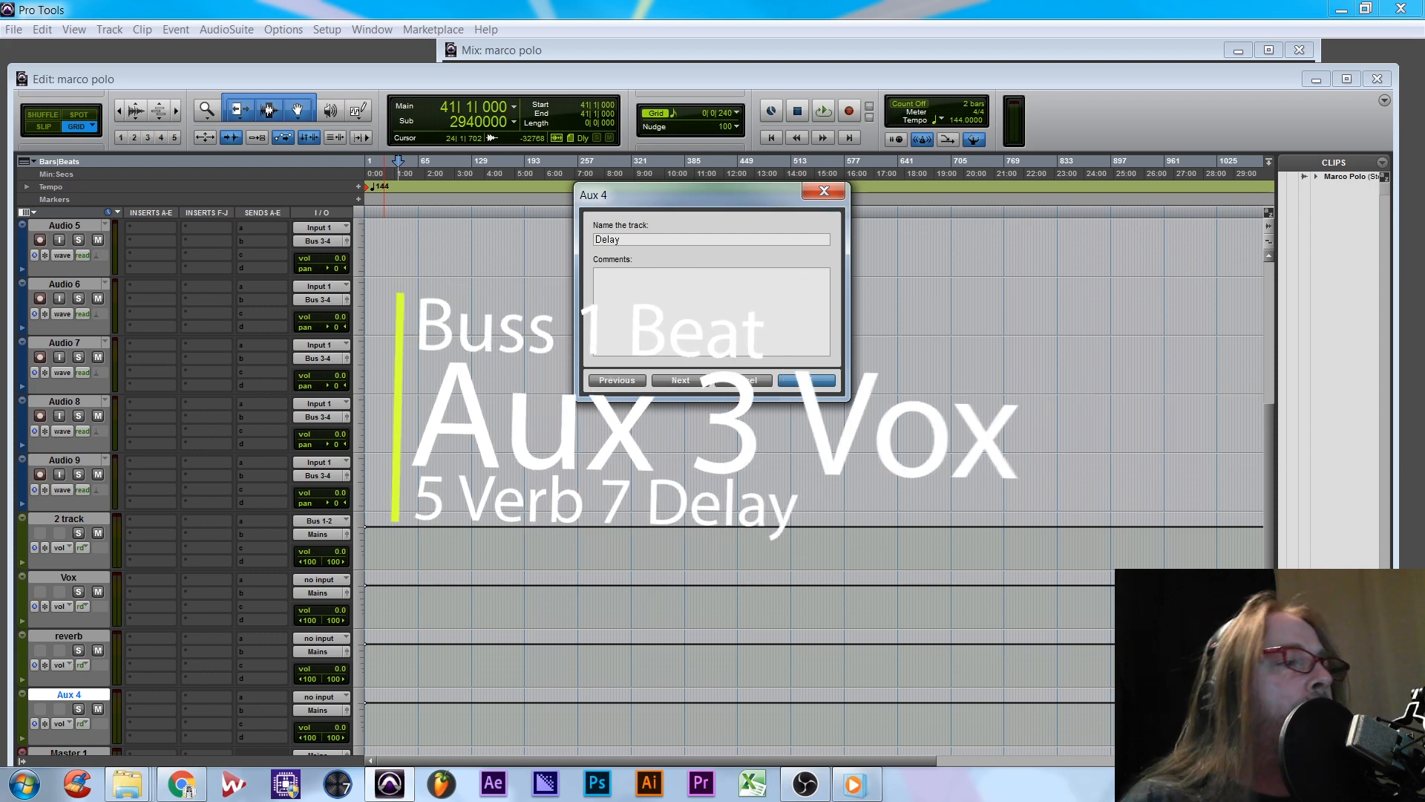
key(Return)
- Set the input of the Vox aux track to Bus 3-4 (Stereo)
scroll(220, 558, down, 2)
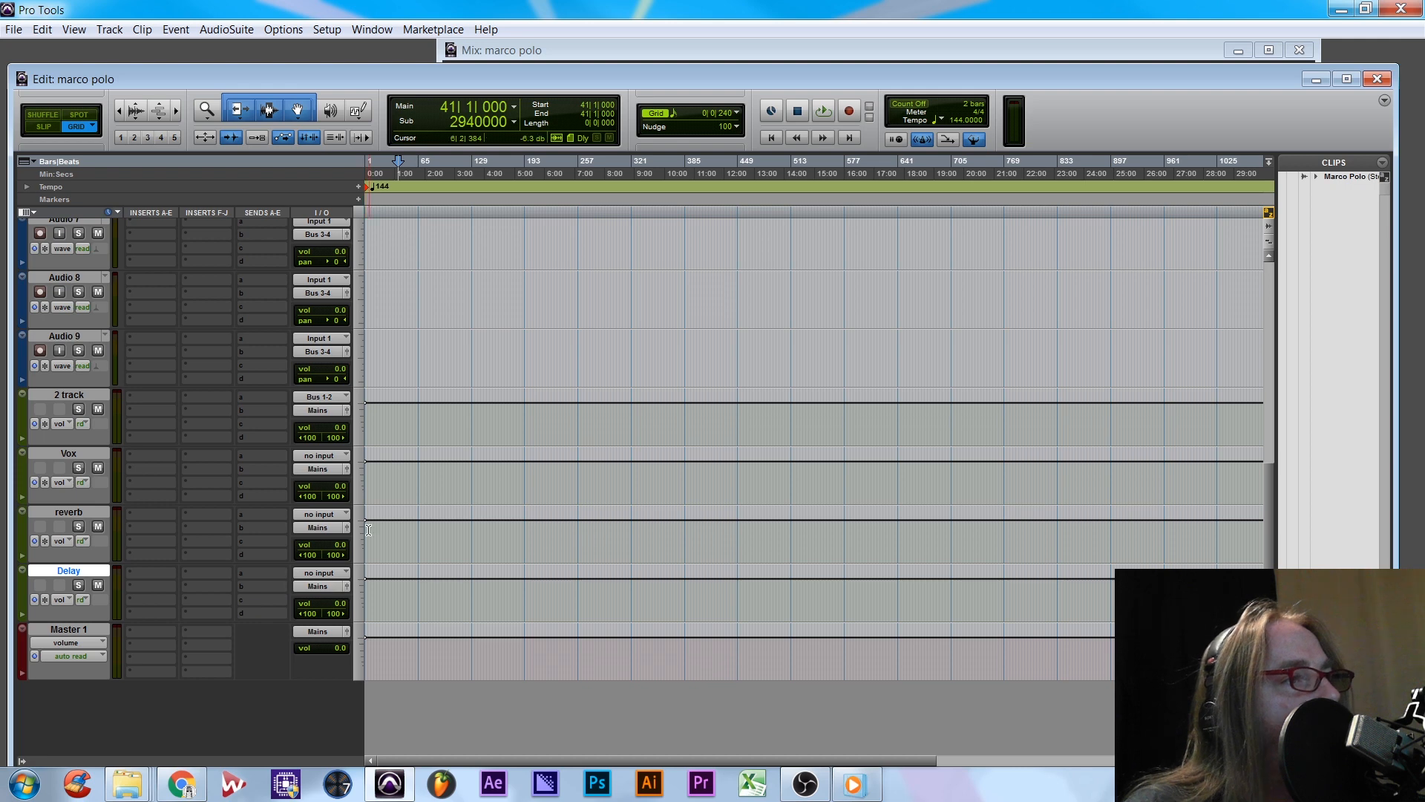
click(70, 455)
click(317, 455)
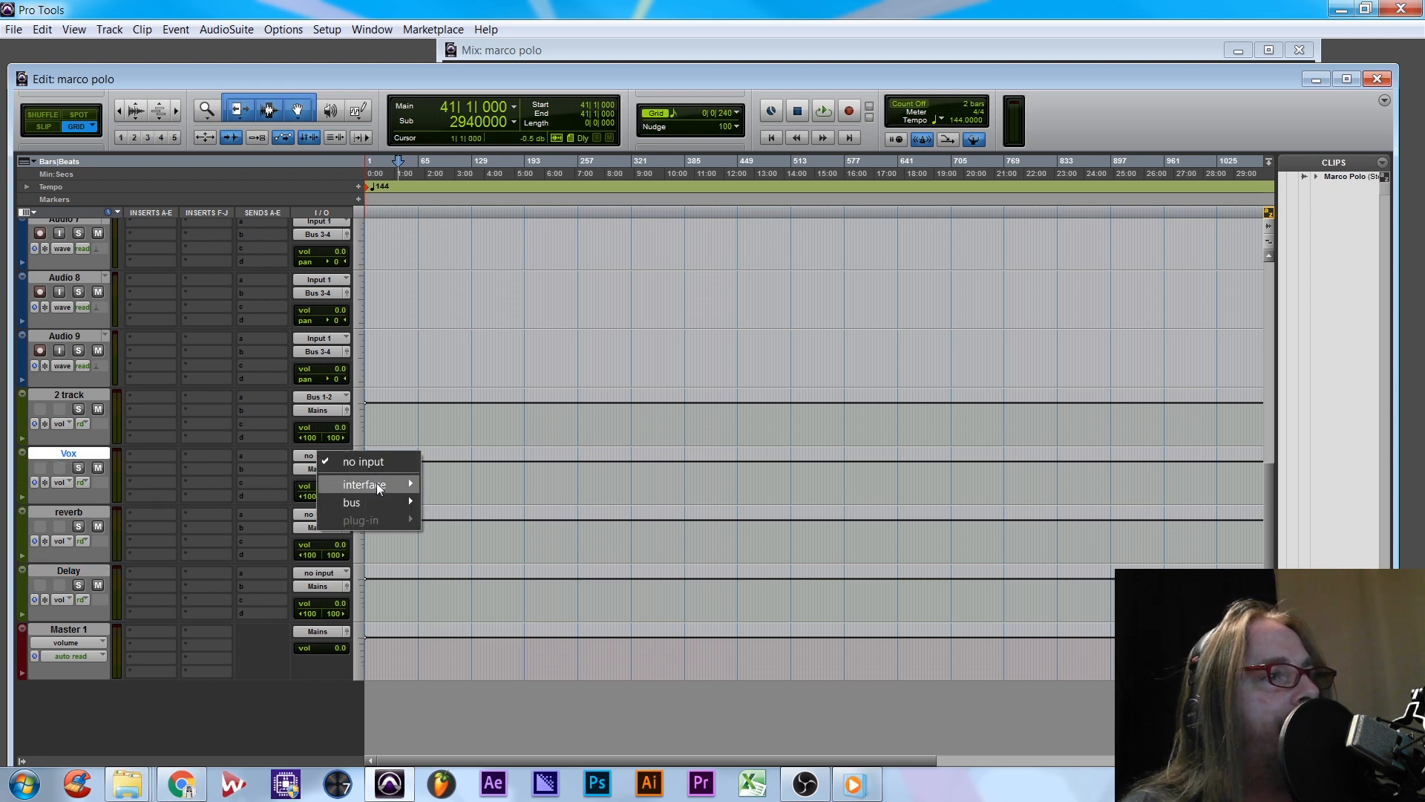
mouse_move(395, 504)
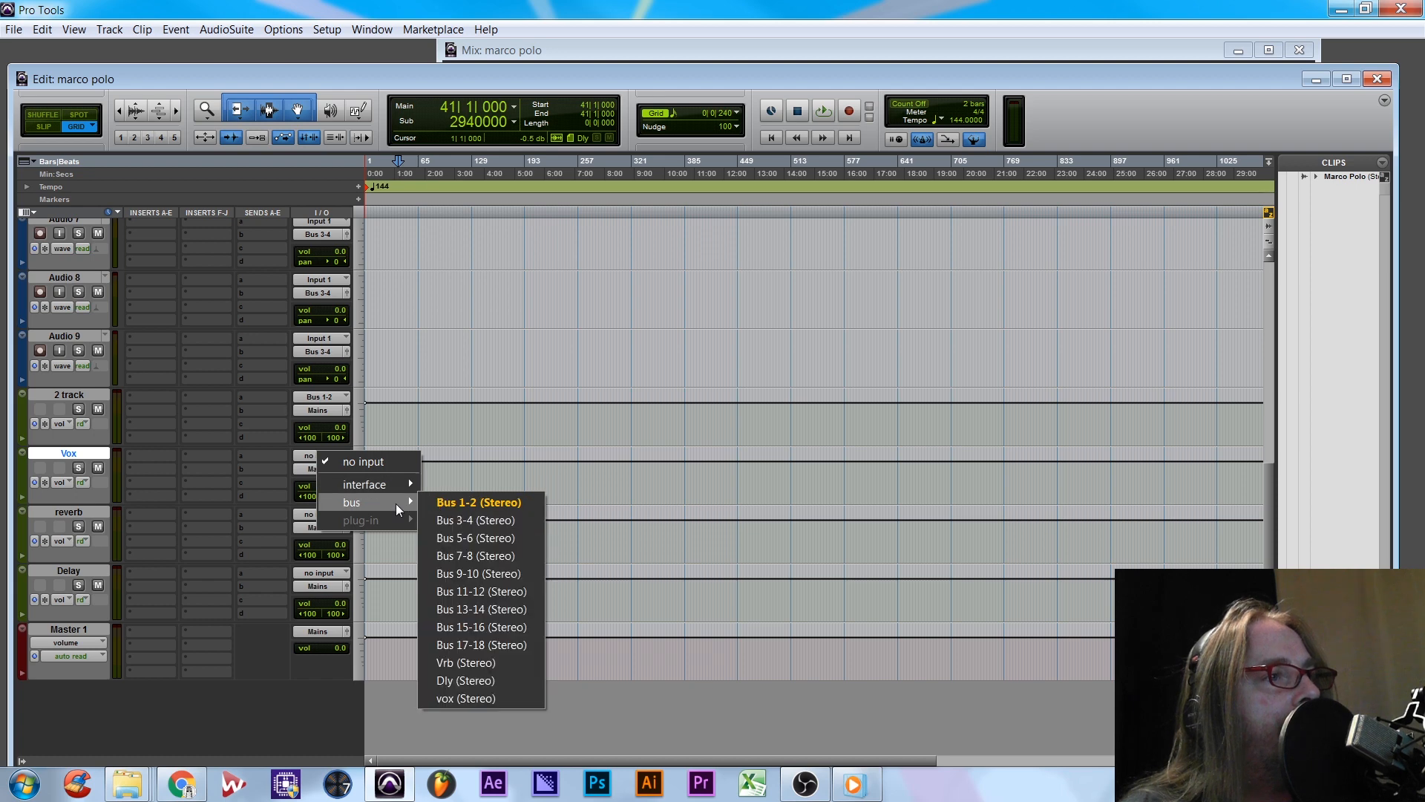
click(483, 520)
- Set the reverb track's input to Bus 5-6 (Stereo) and the Delay track's input to Bus 7-8 (Stereo)
click(335, 514)
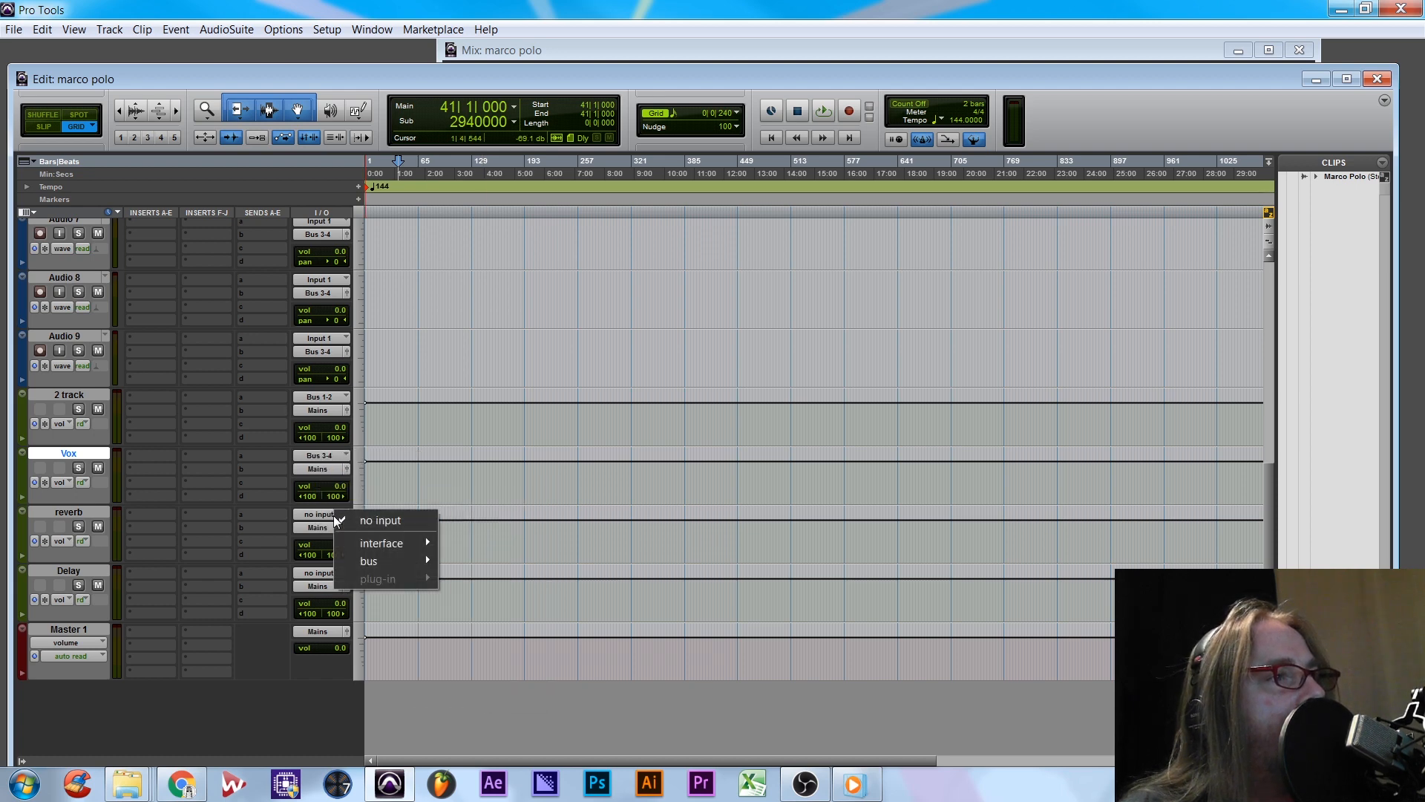
mouse_move(382, 556)
click(489, 595)
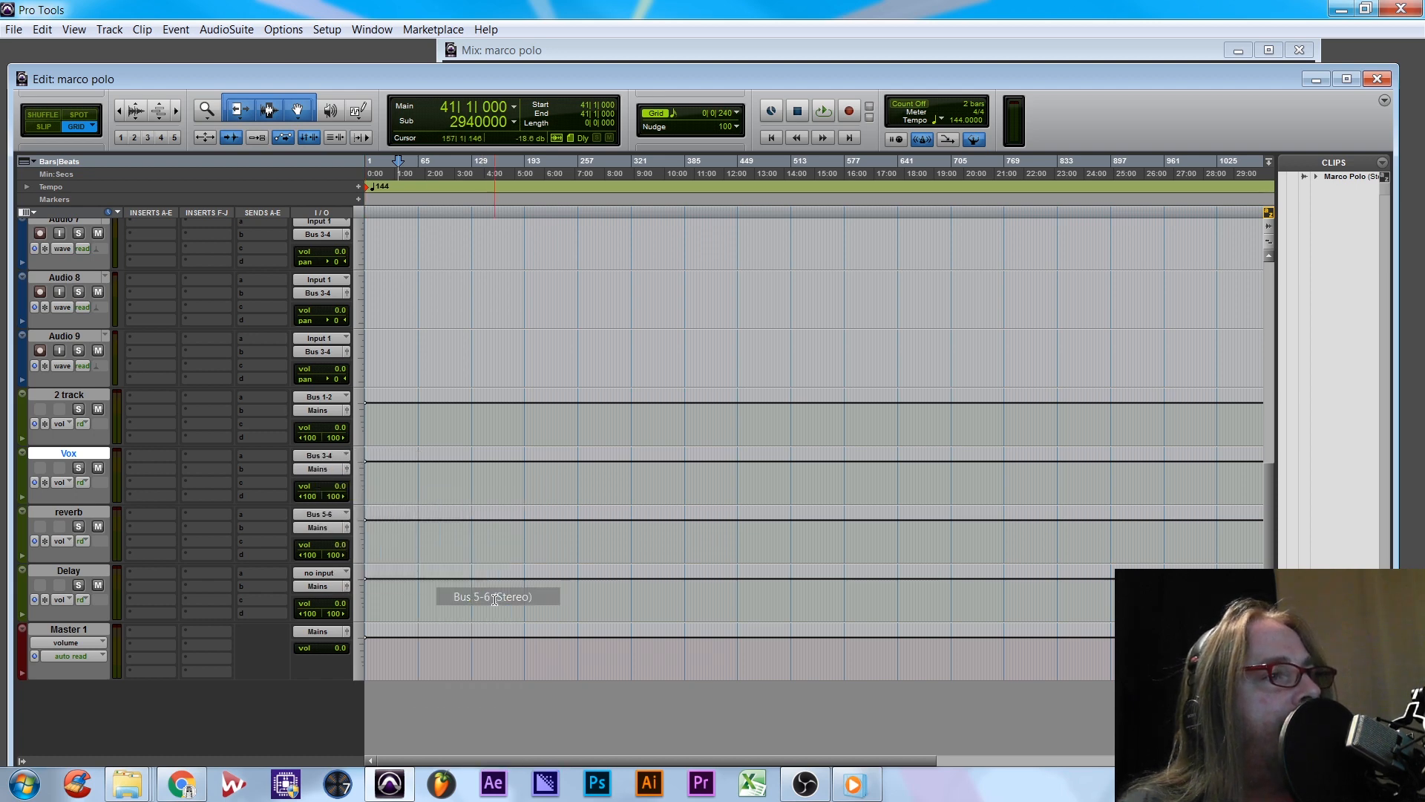
click(327, 573)
mouse_move(377, 616)
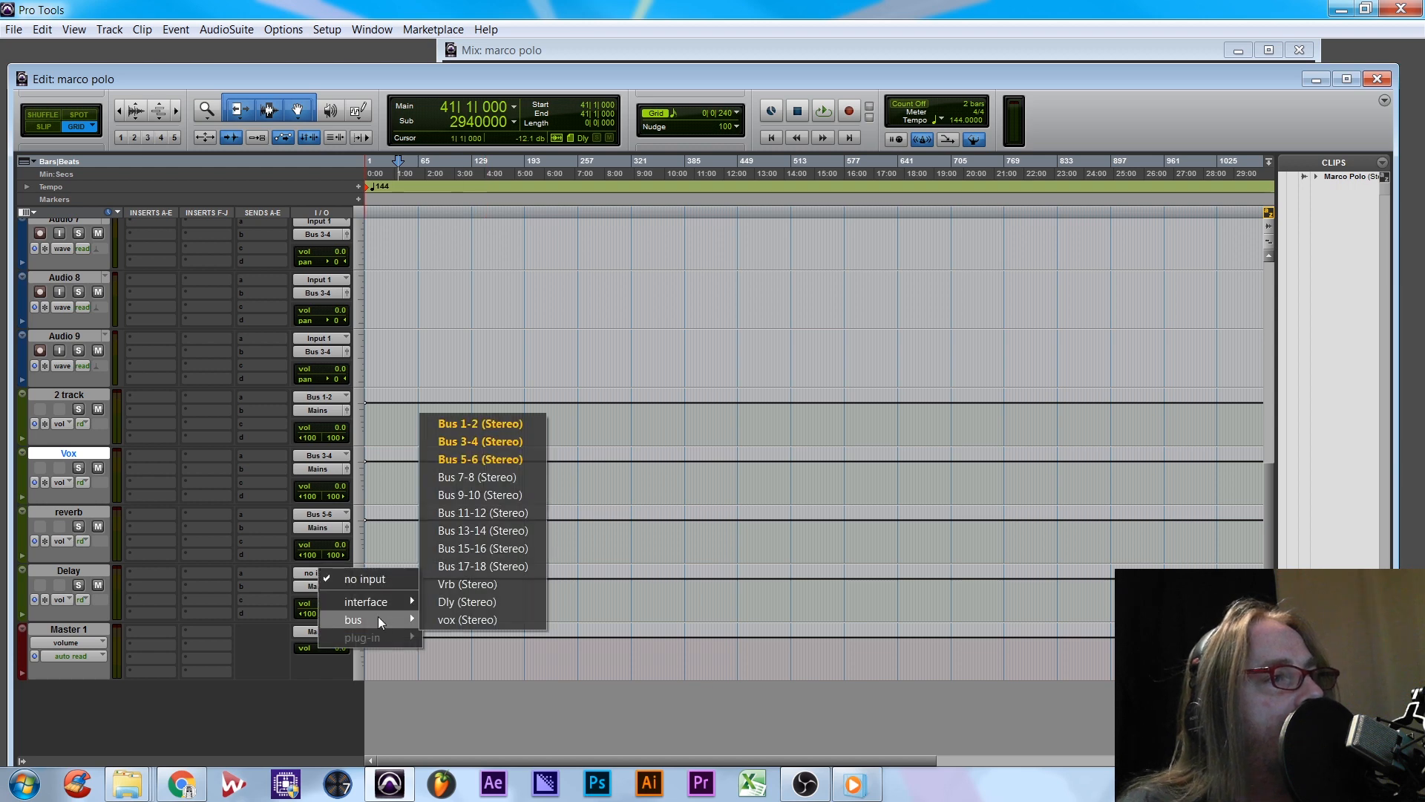
click(463, 476)
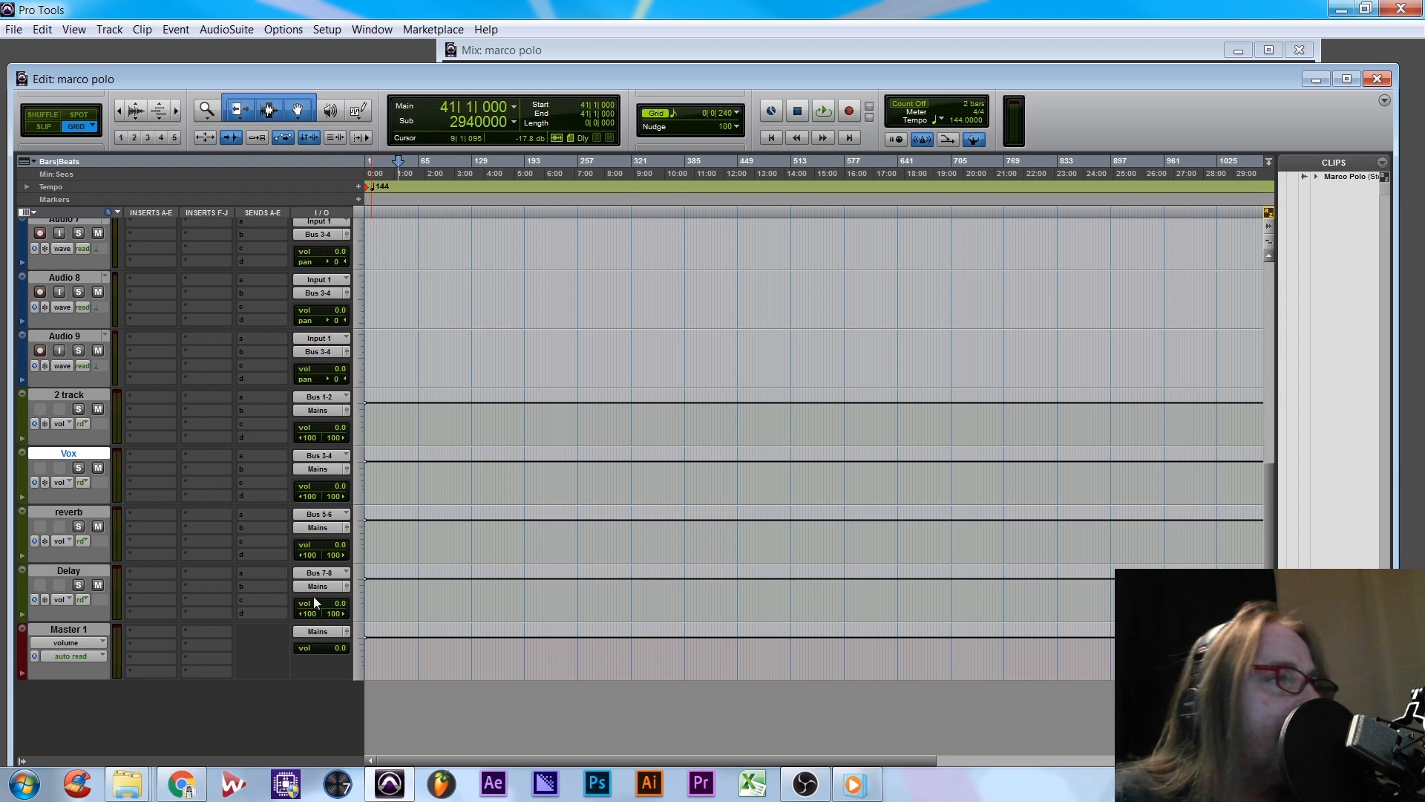
- Insert the Waves Tune Real-Time (mono) pitch plug-in in the first insert slot of Audio 2
scroll(288, 368, up, 4)
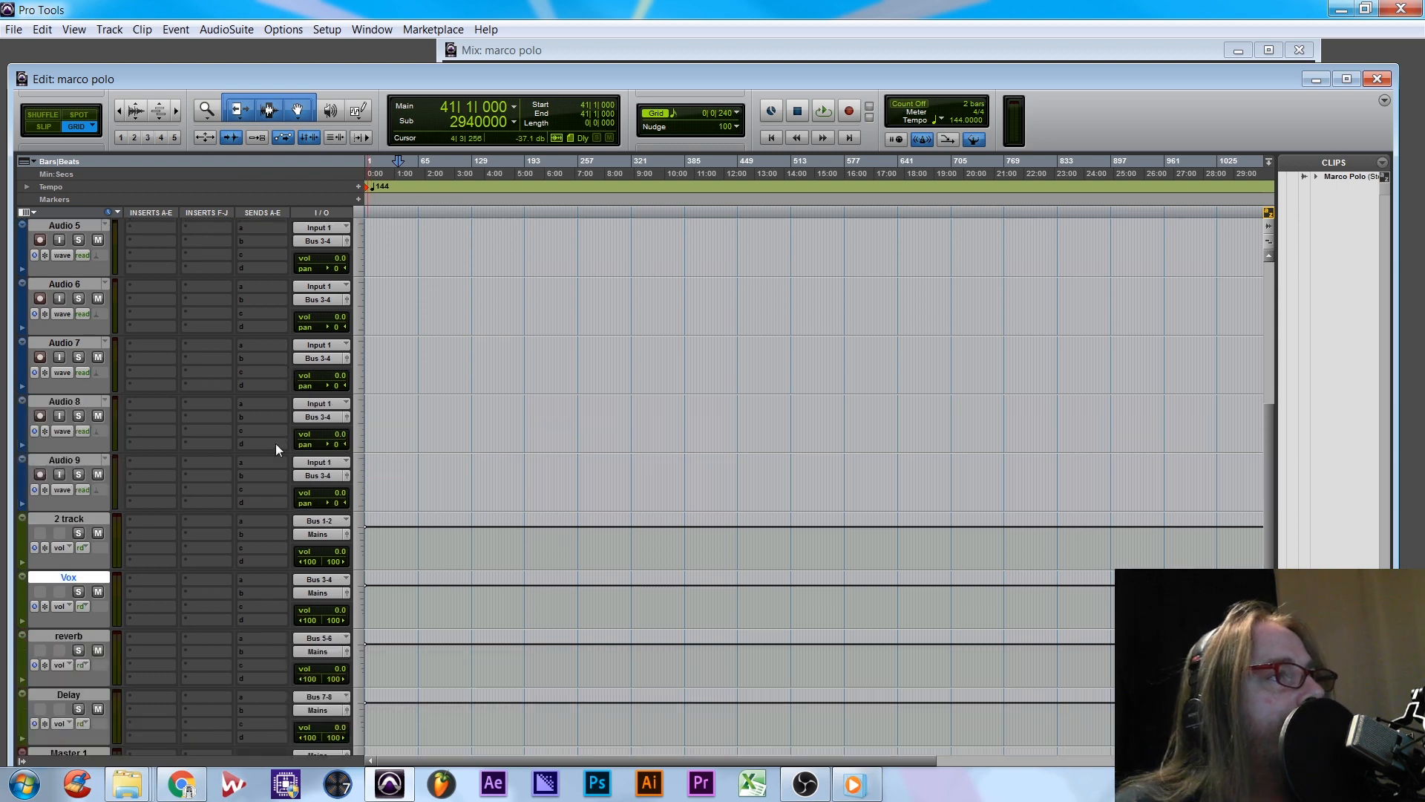
scroll(329, 558, up, 5)
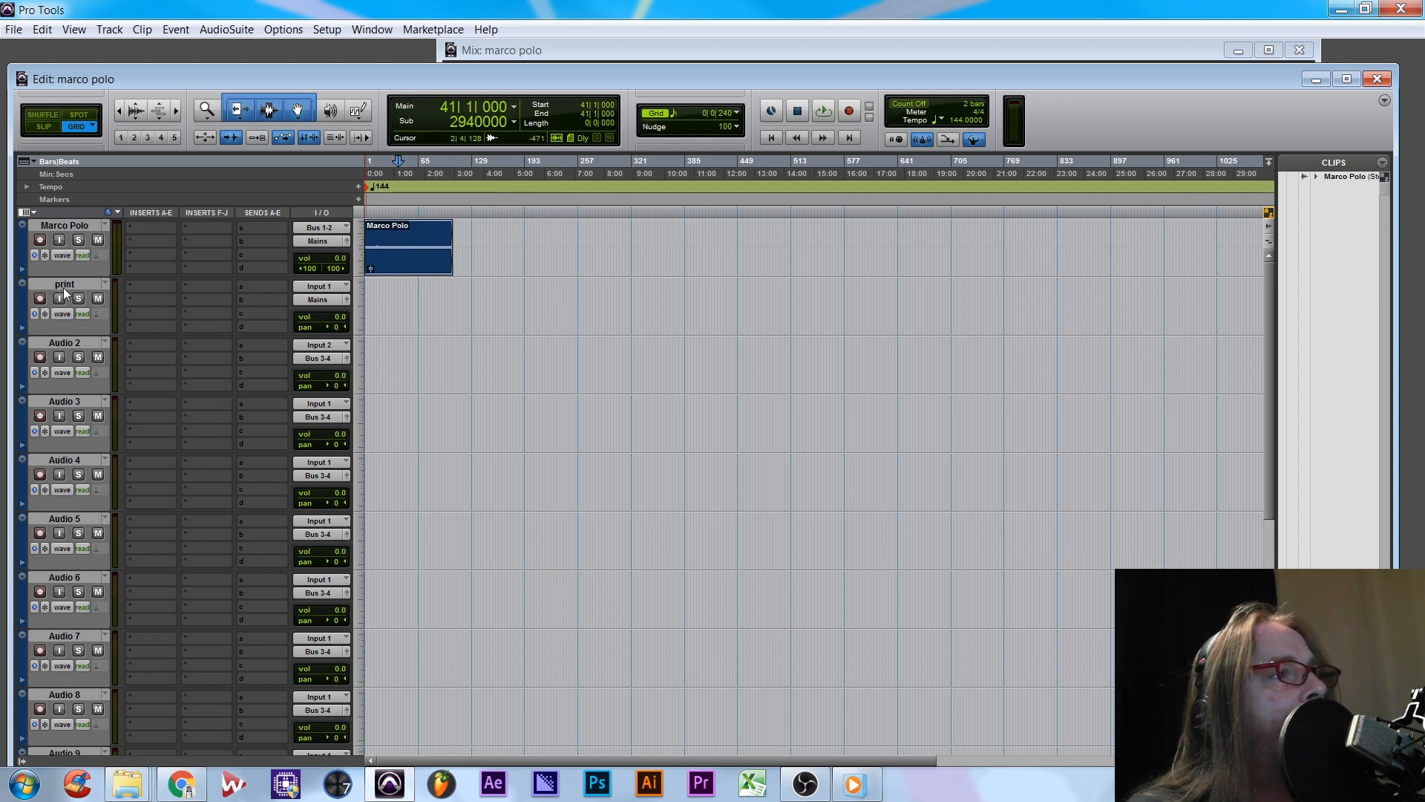
click(50, 344)
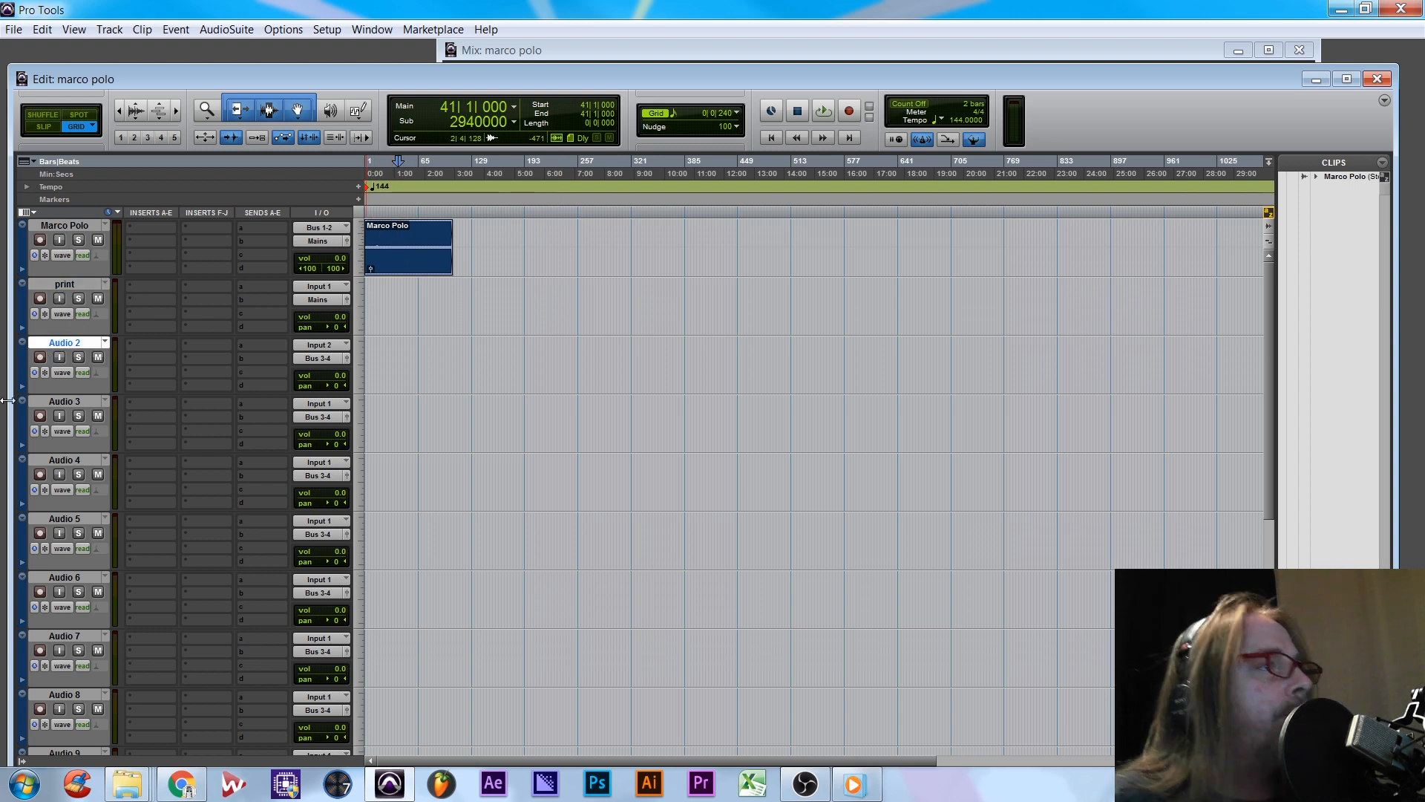
click(130, 346)
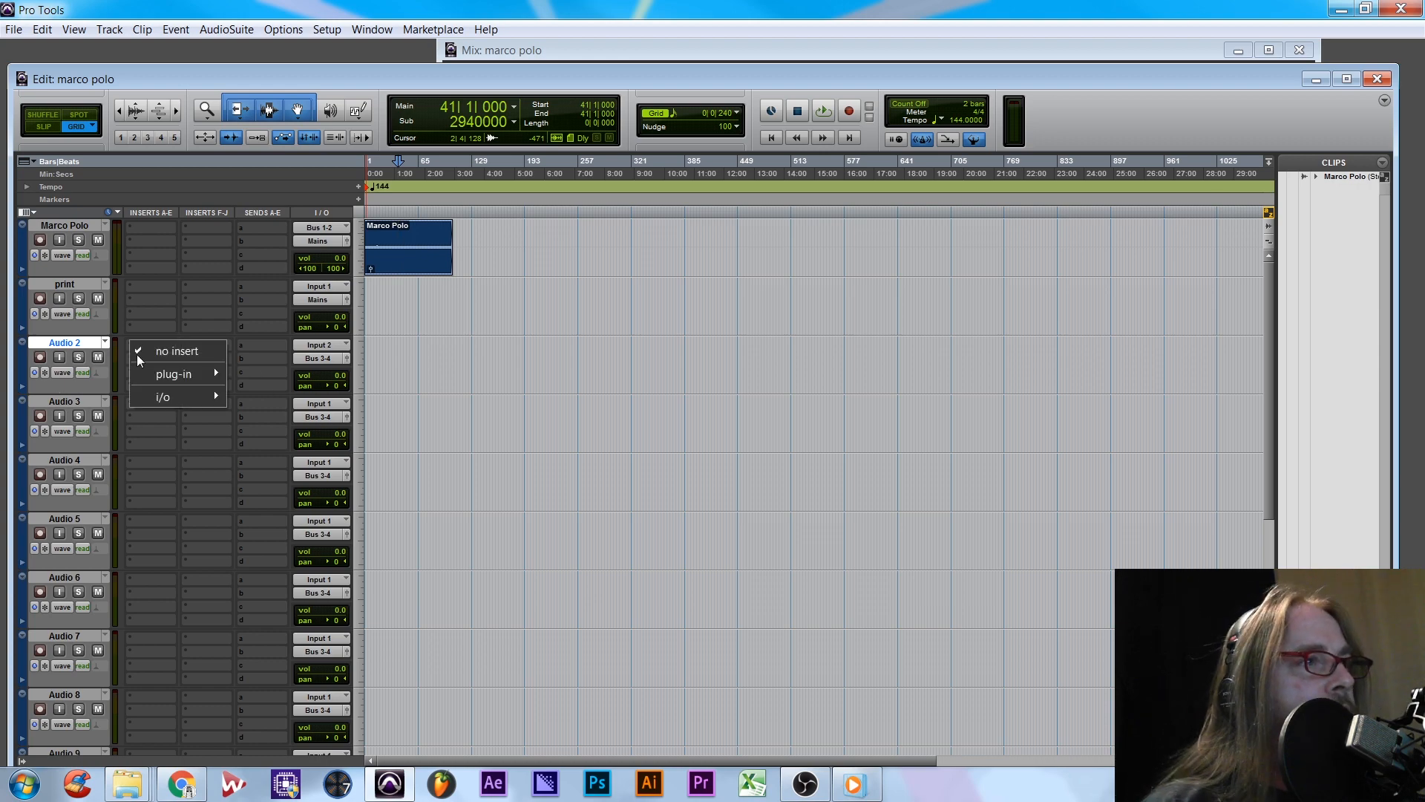
mouse_move(176, 374)
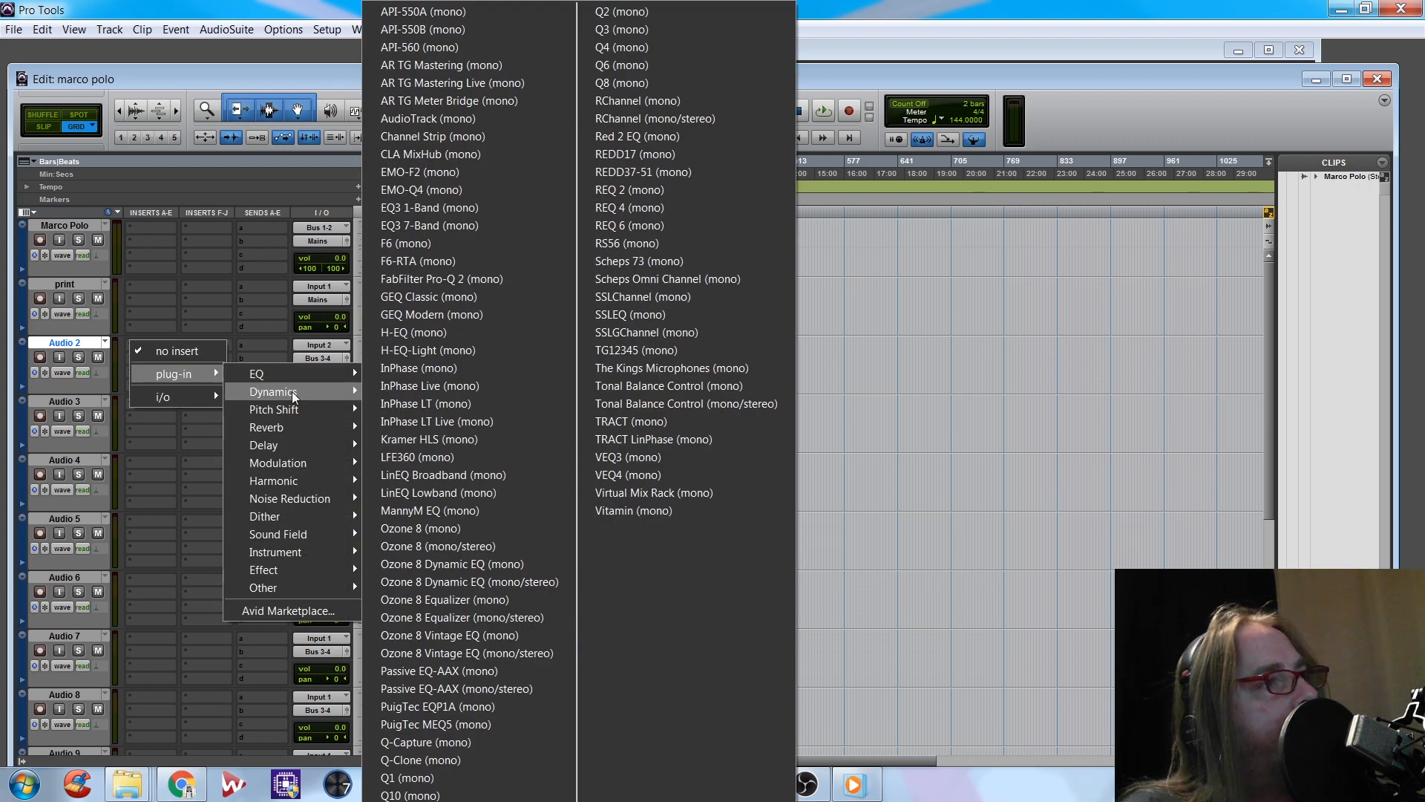
mouse_move(296, 401)
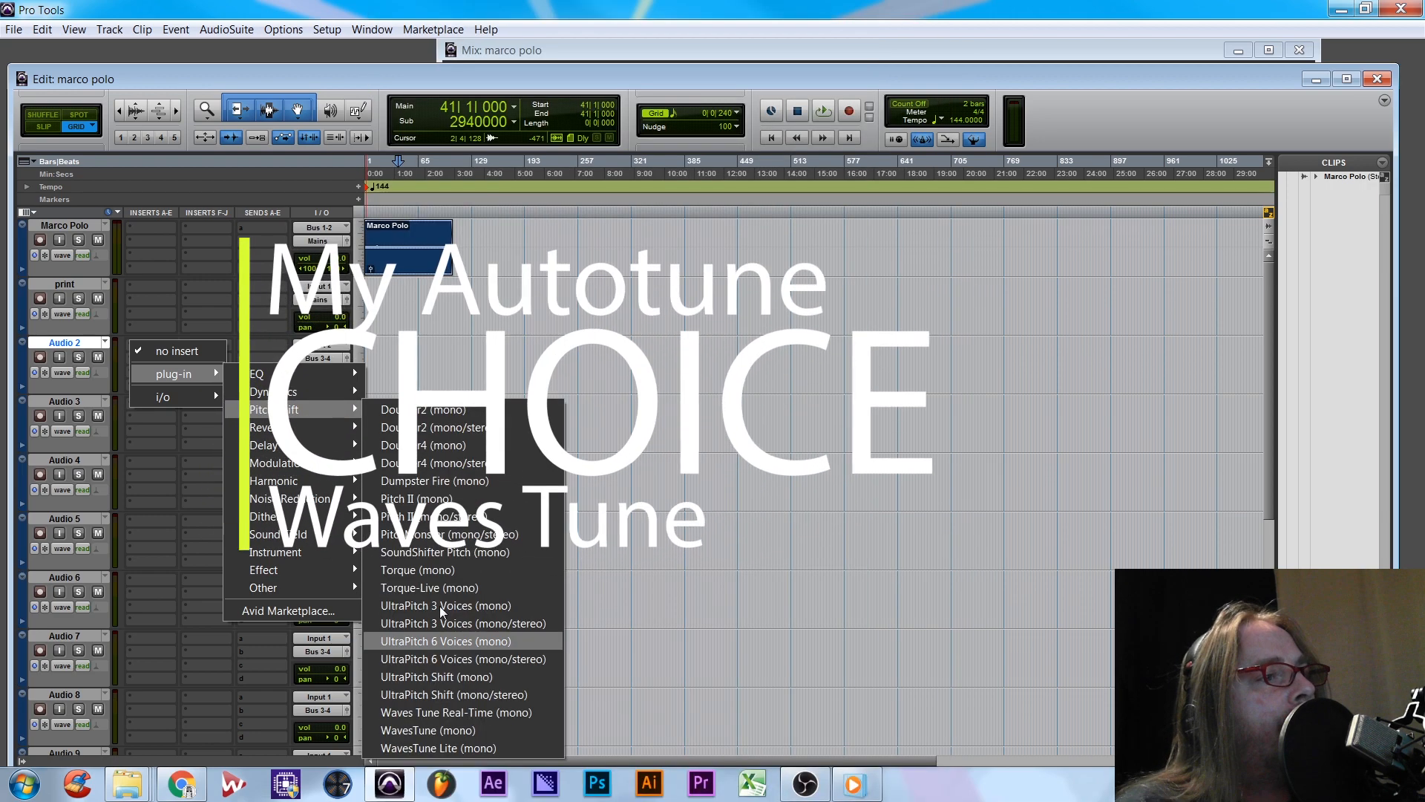
click(469, 712)
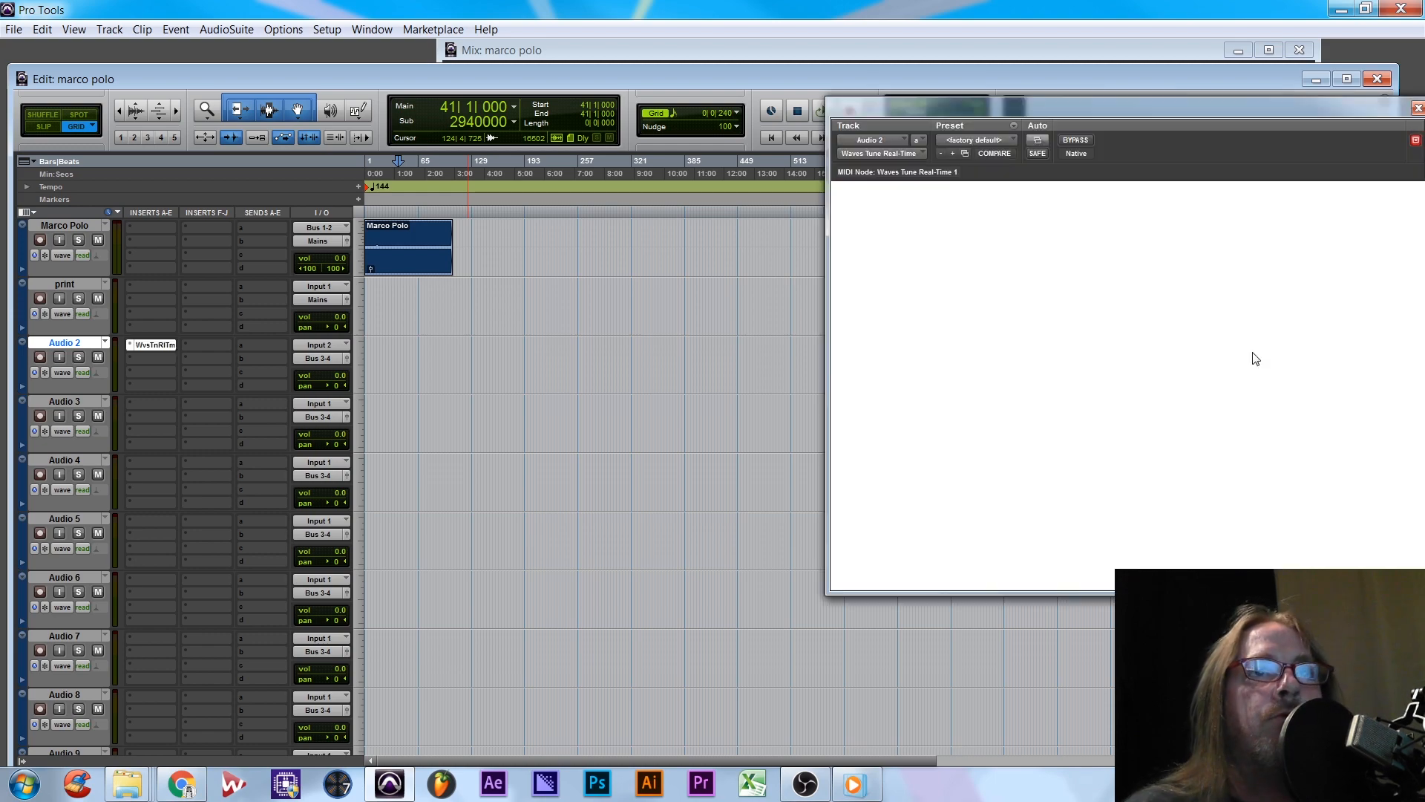
drag(1022, 104, 547, 83)
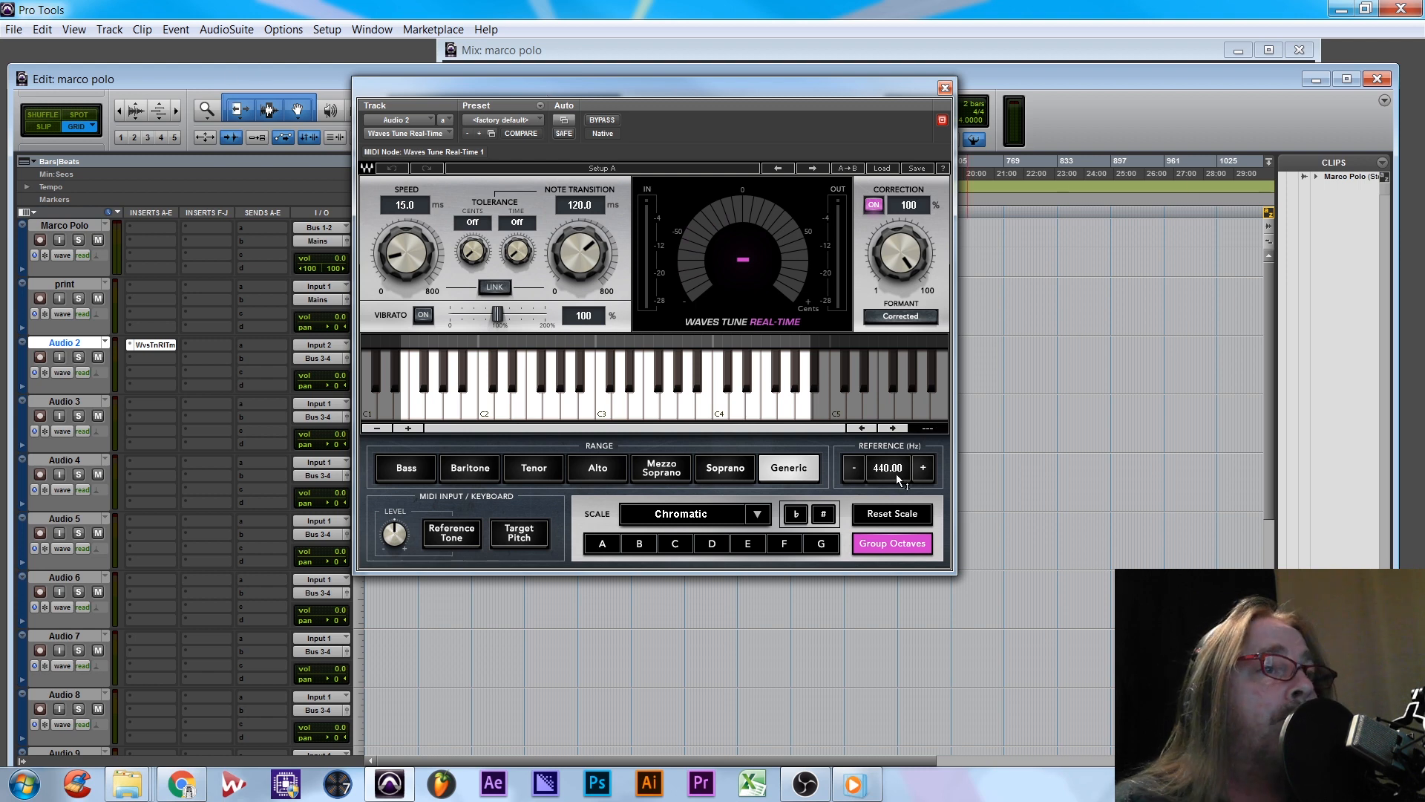
- Set the Waves Tune Real-Time scale to A# Major, then bypass the plug-in and close its window
click(706, 519)
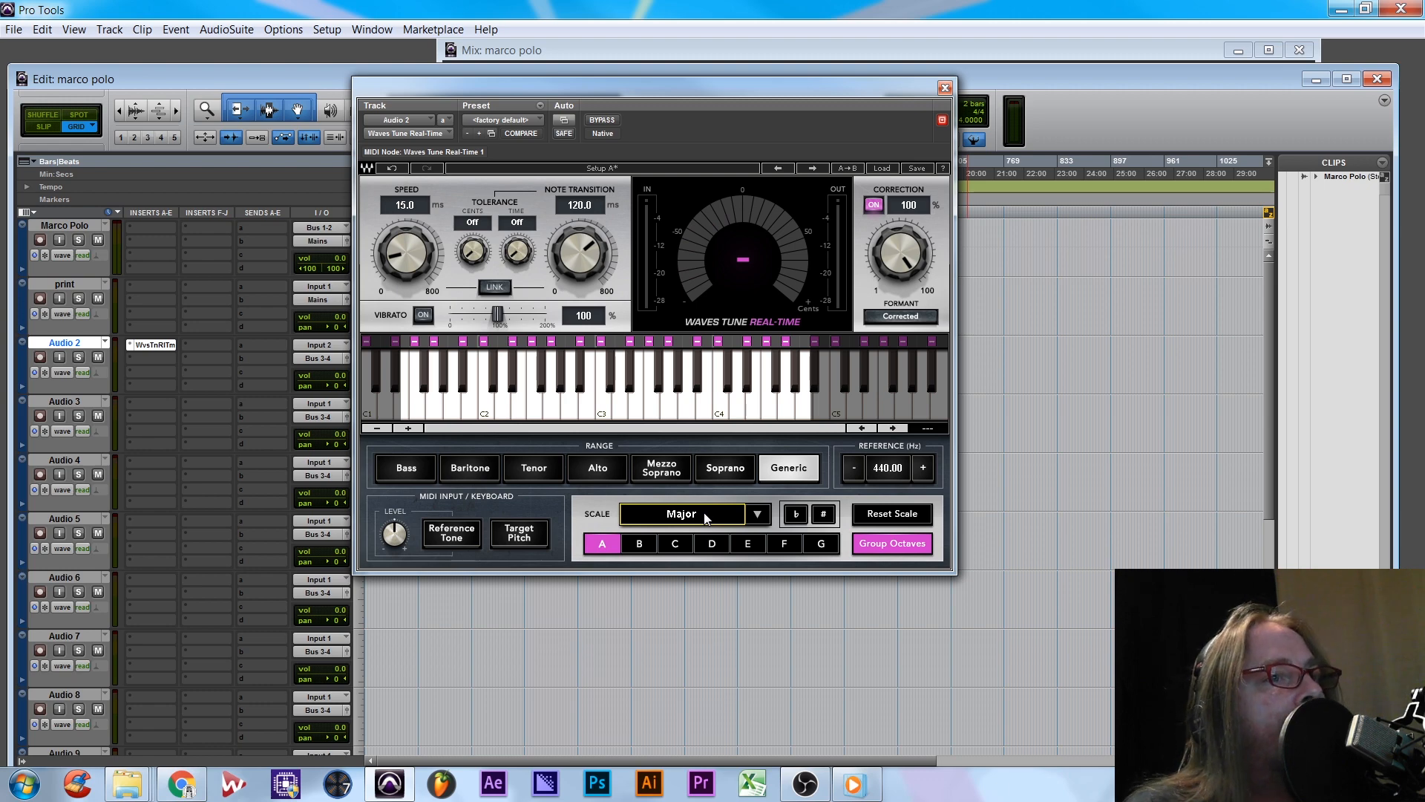
click(707, 519)
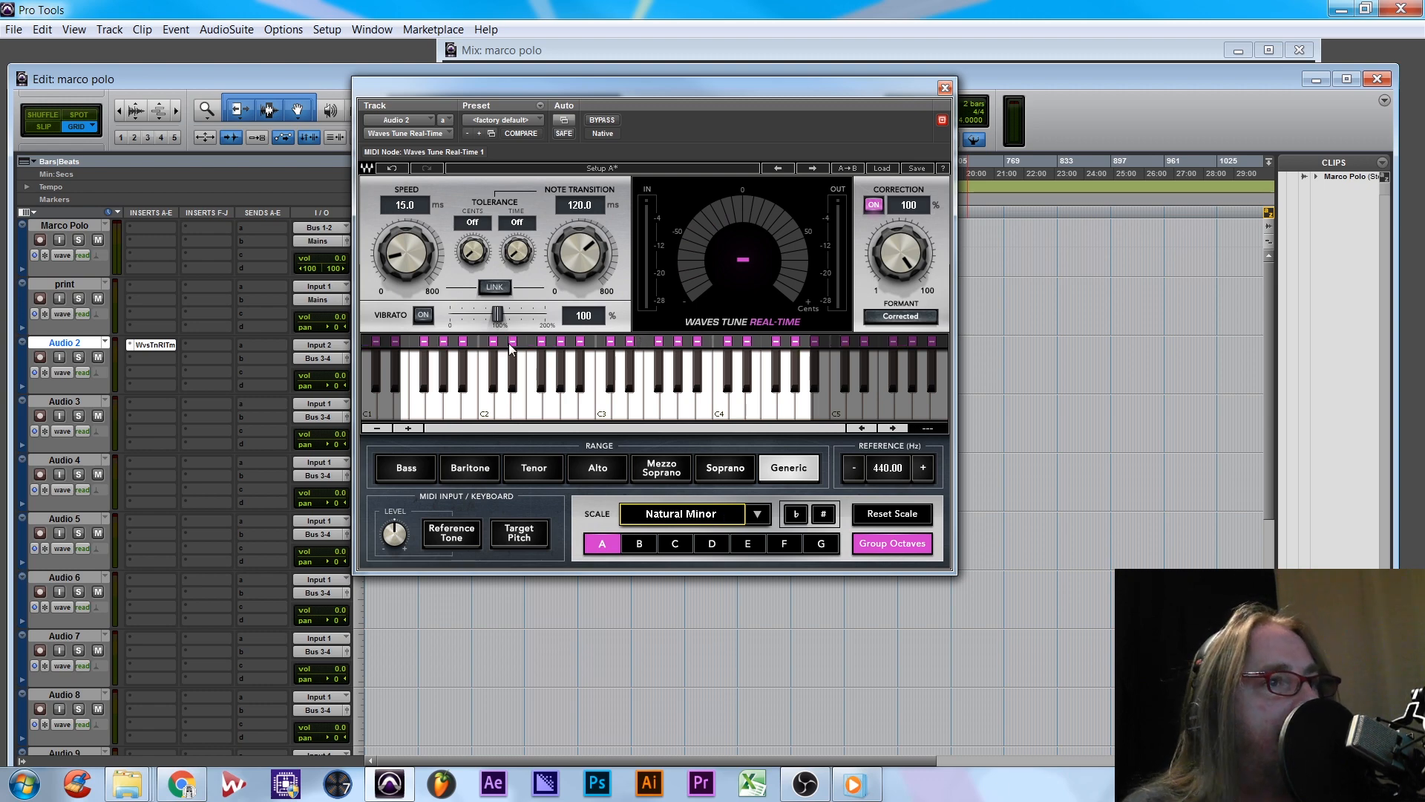
click(759, 514)
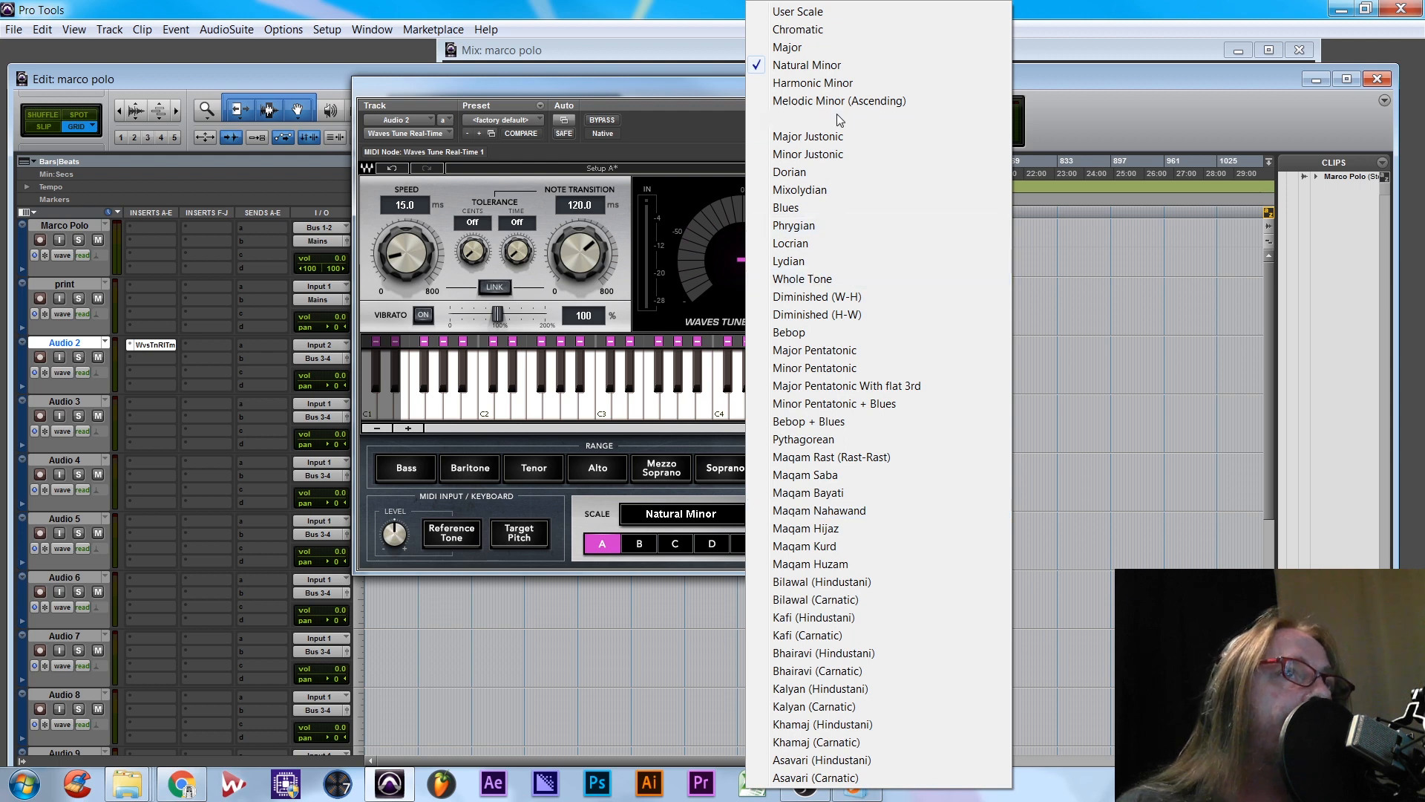
click(811, 46)
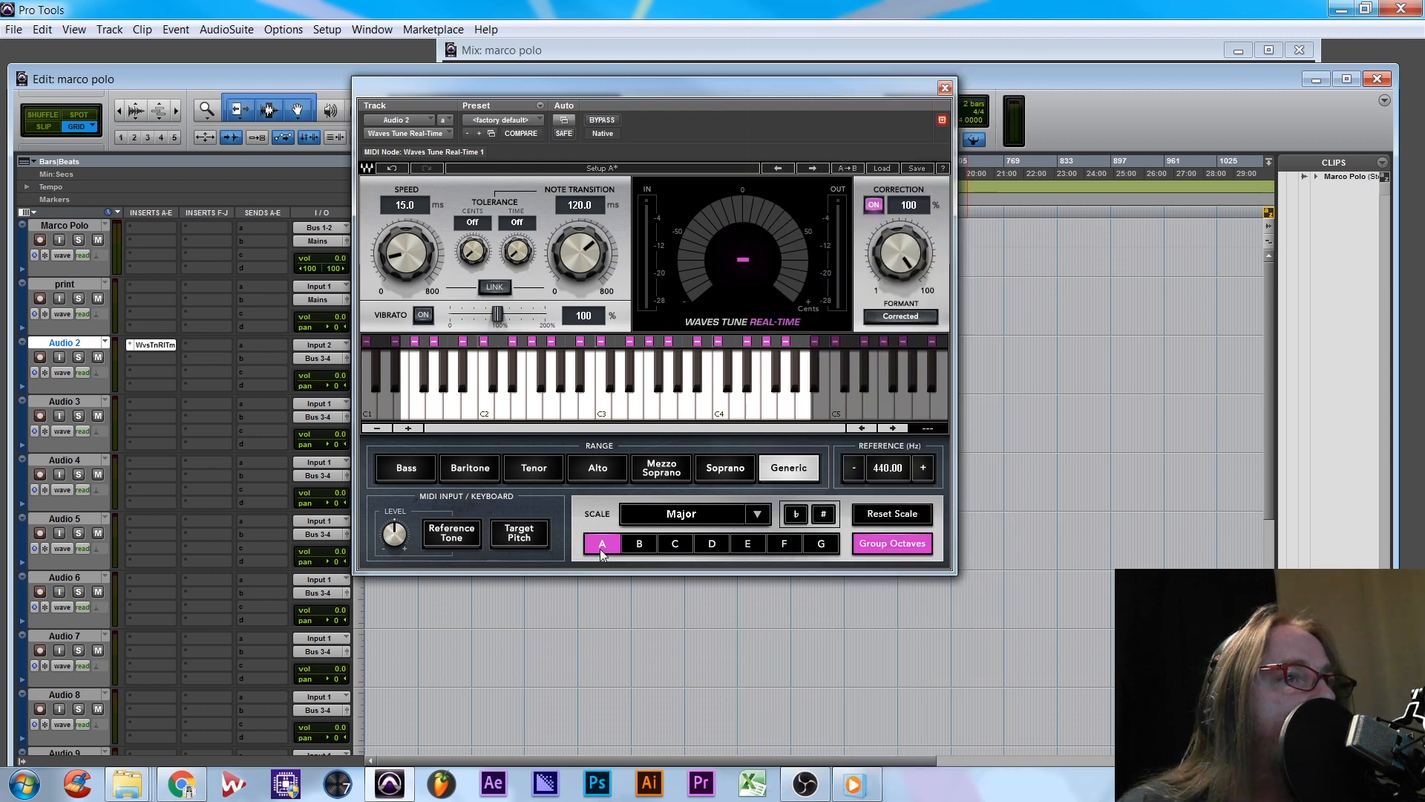
click(822, 520)
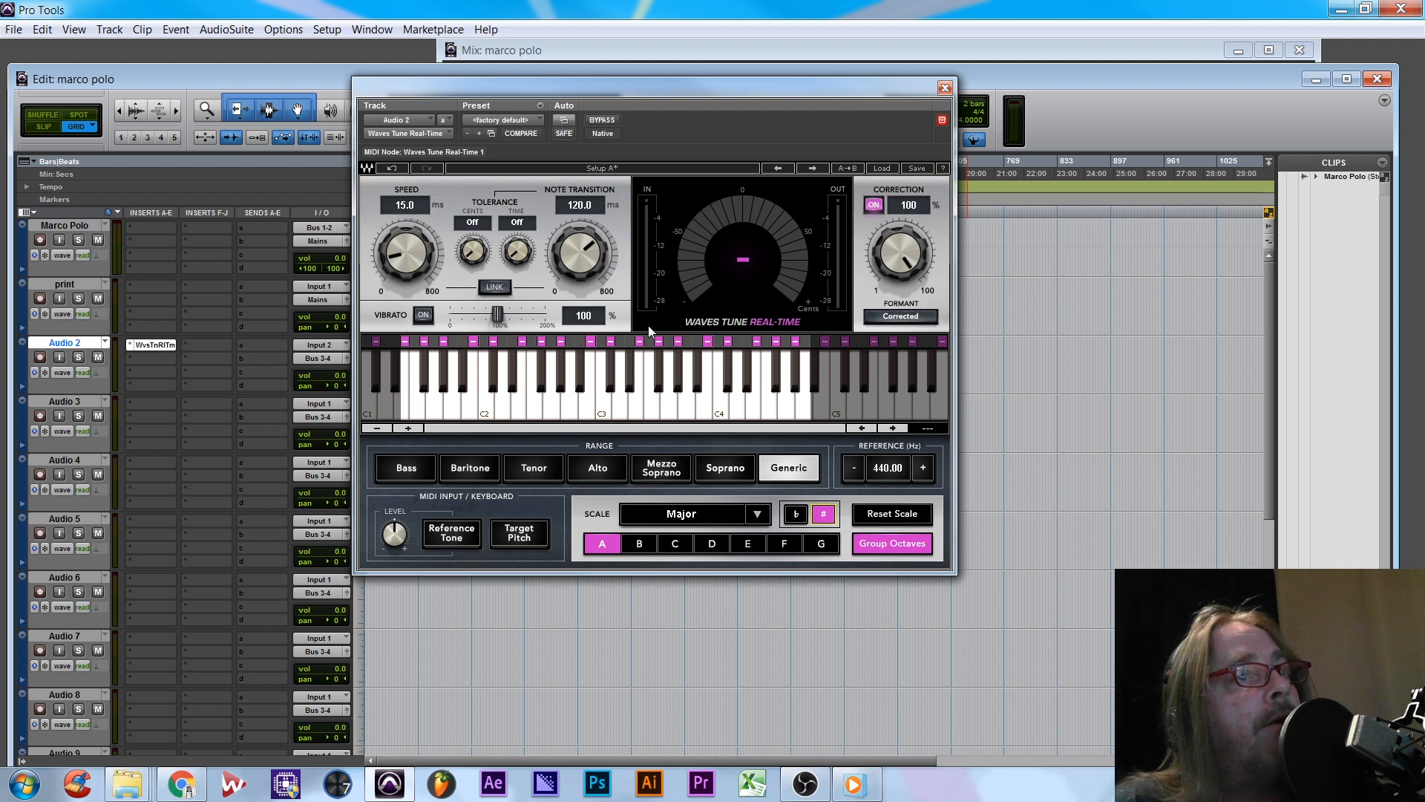
click(594, 121)
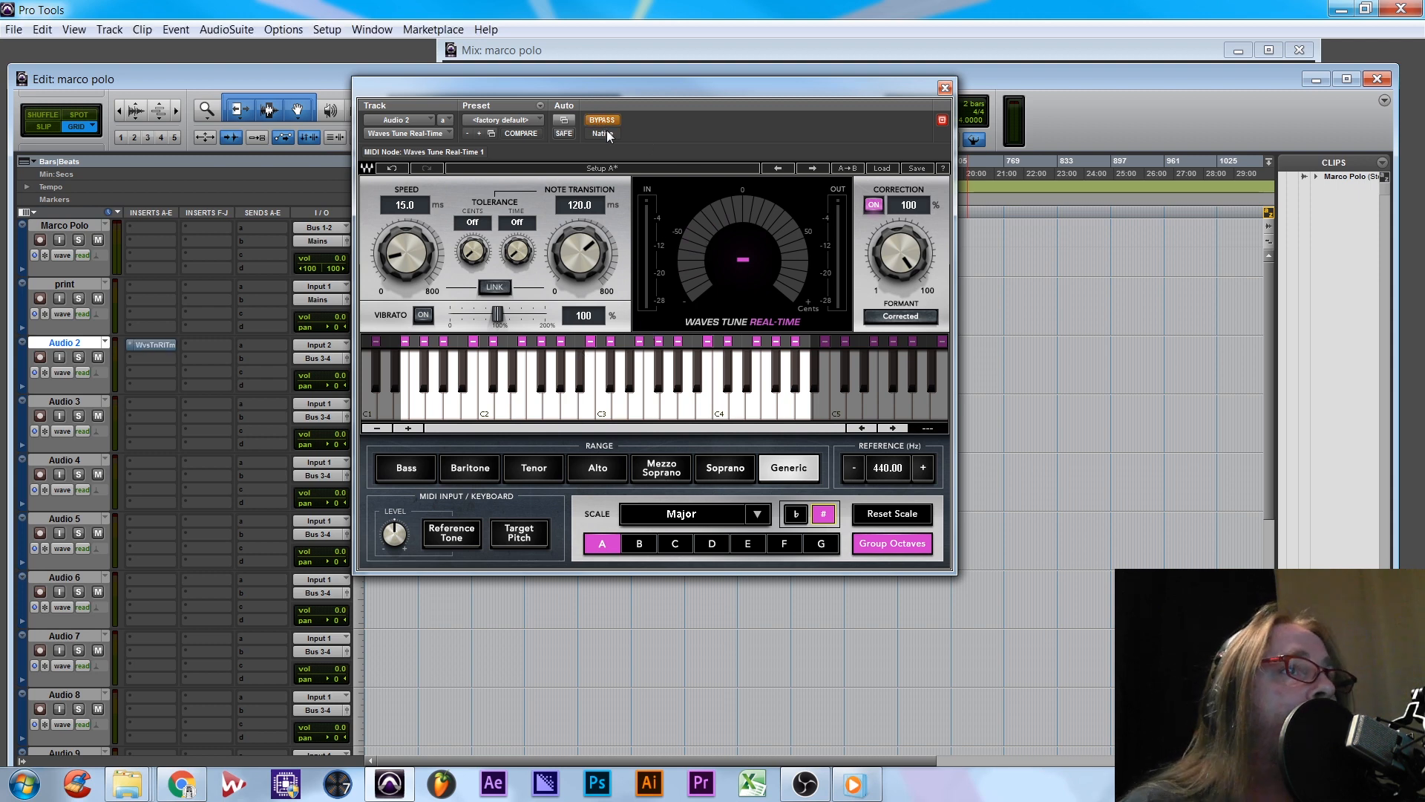
click(946, 88)
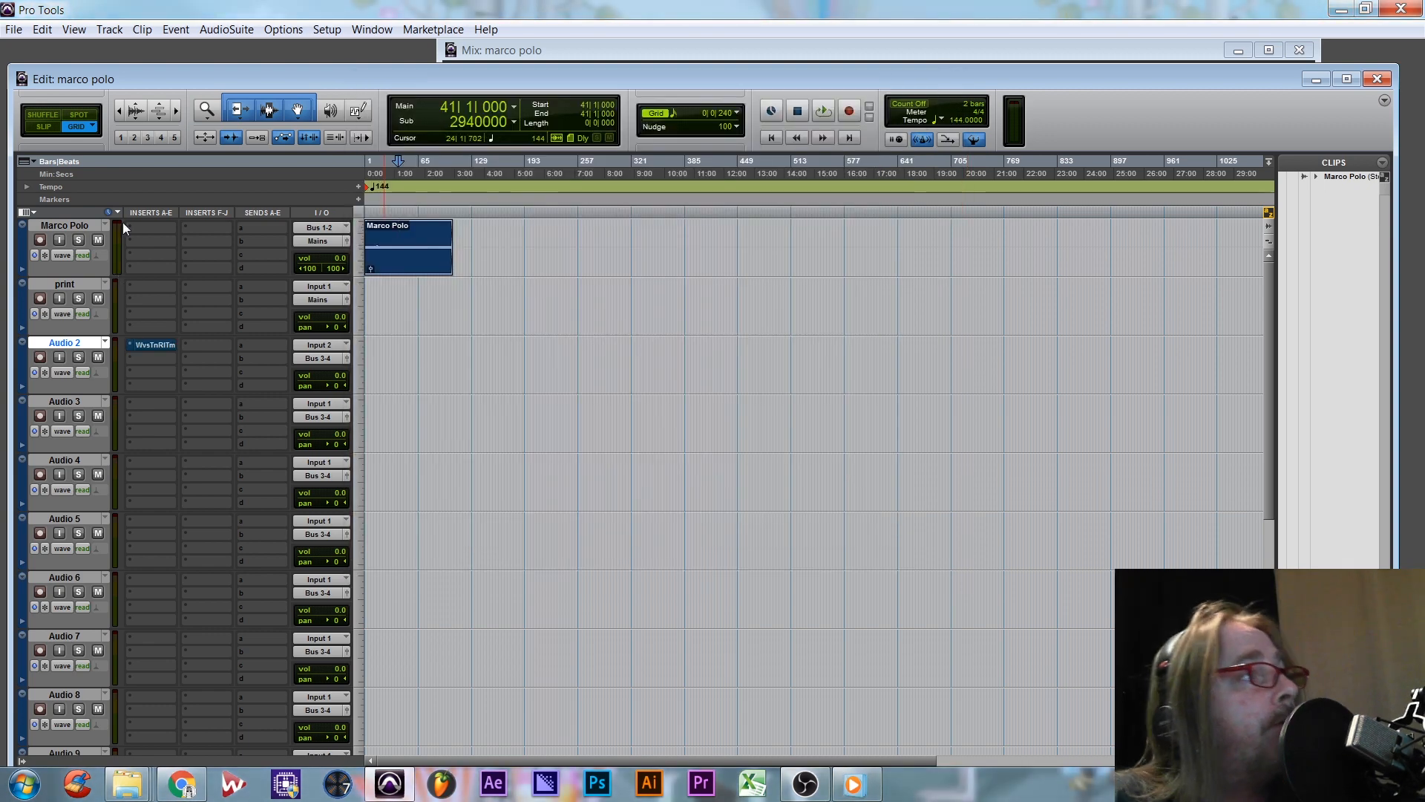
- Save the session as a system-installed template named Tutorial Setup Session in the Music category, without including media
click(22, 29)
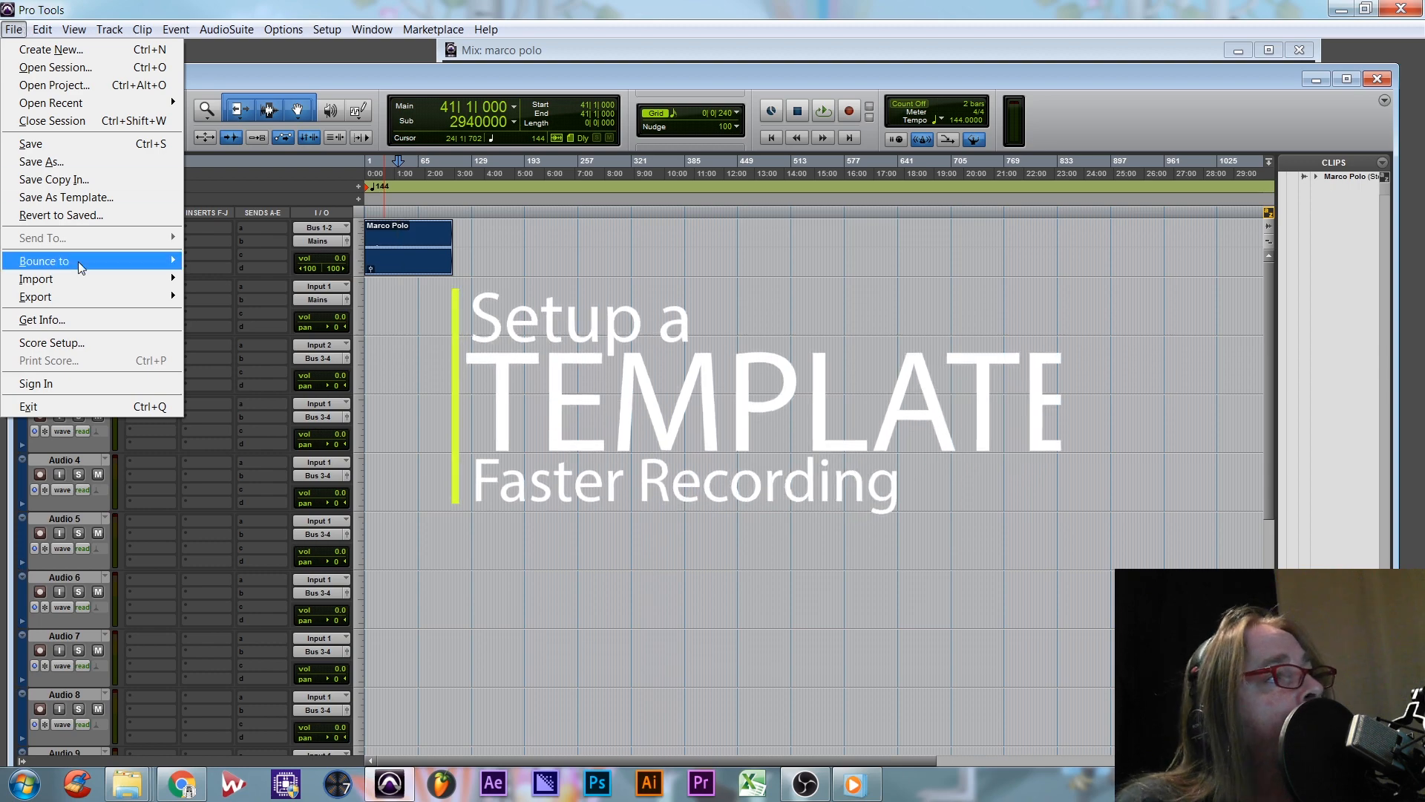
click(77, 202)
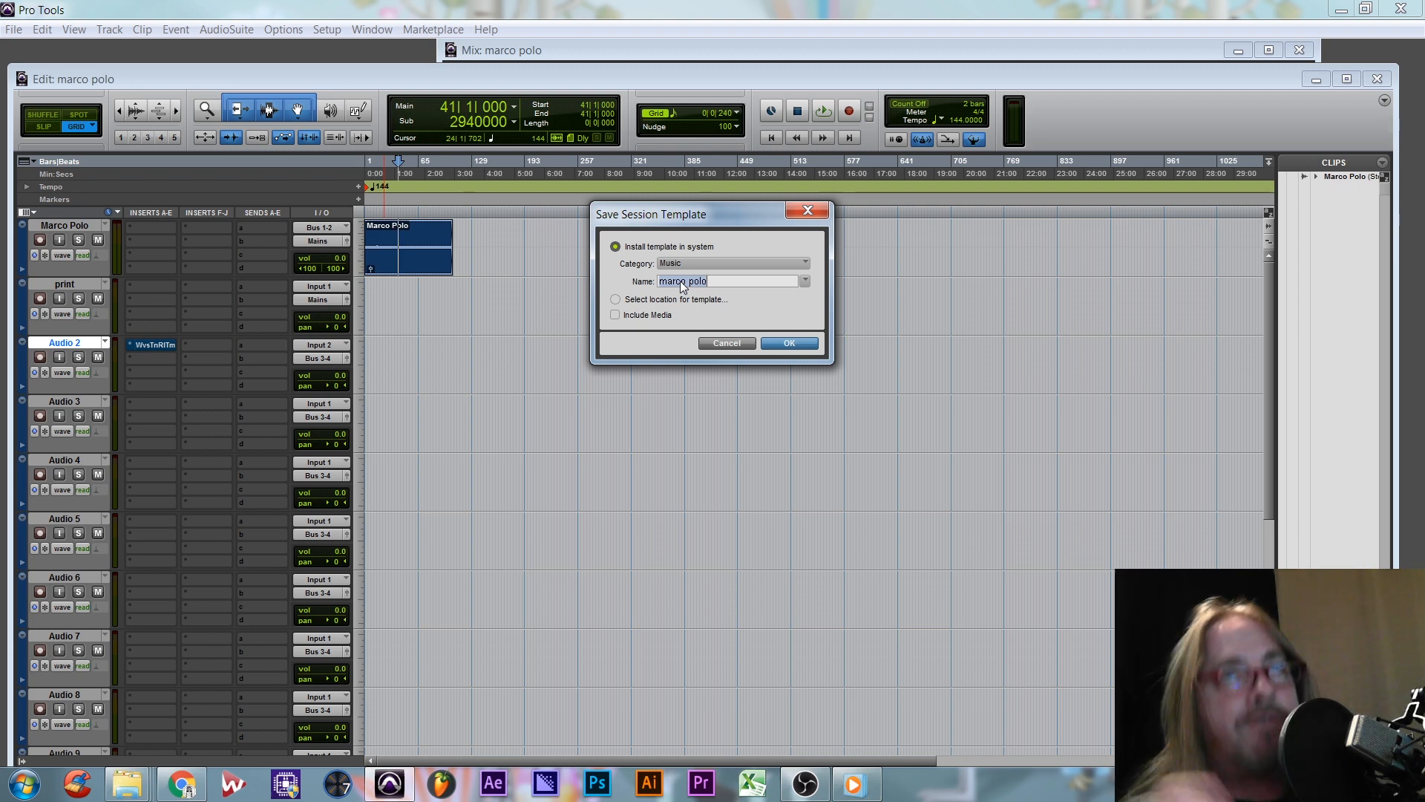
text(t)
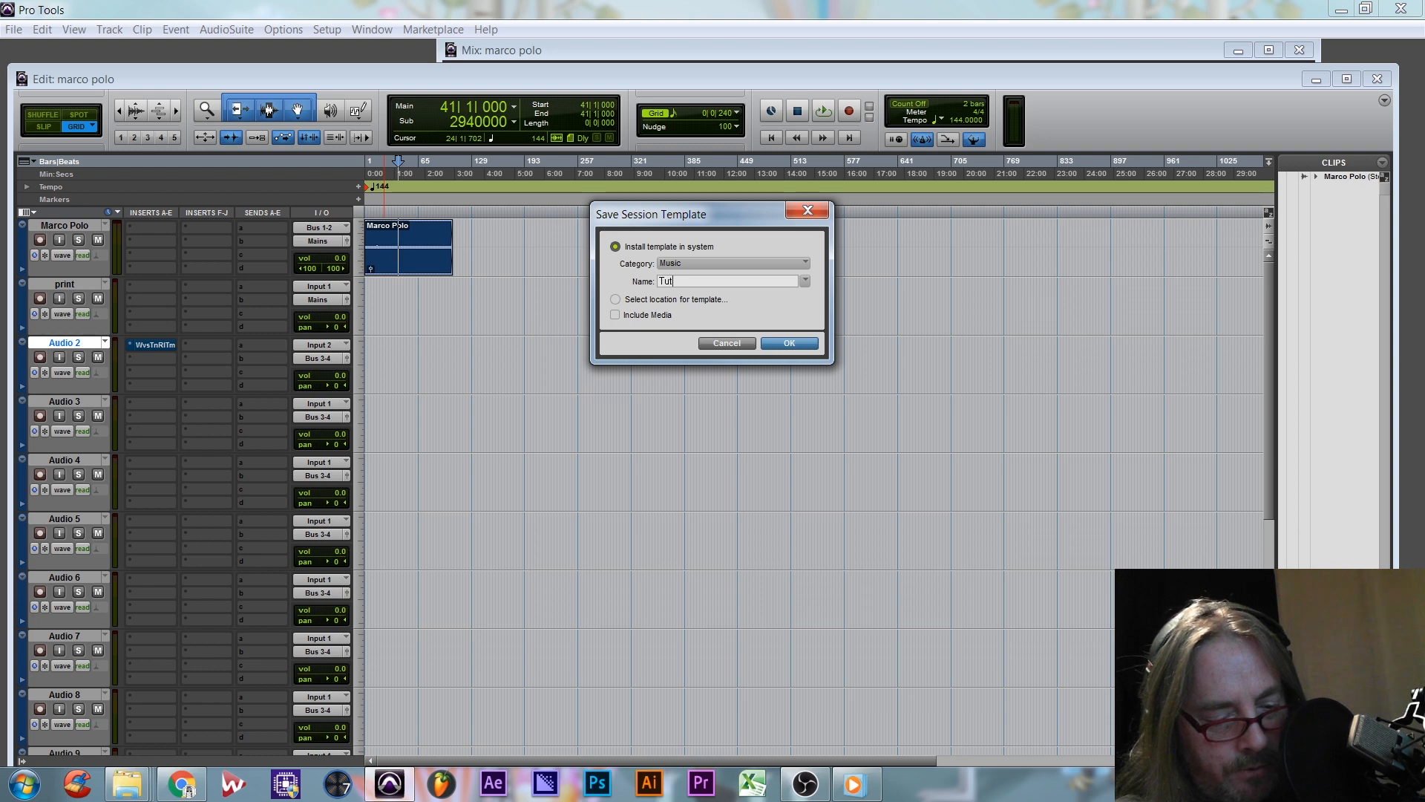
text(orial)
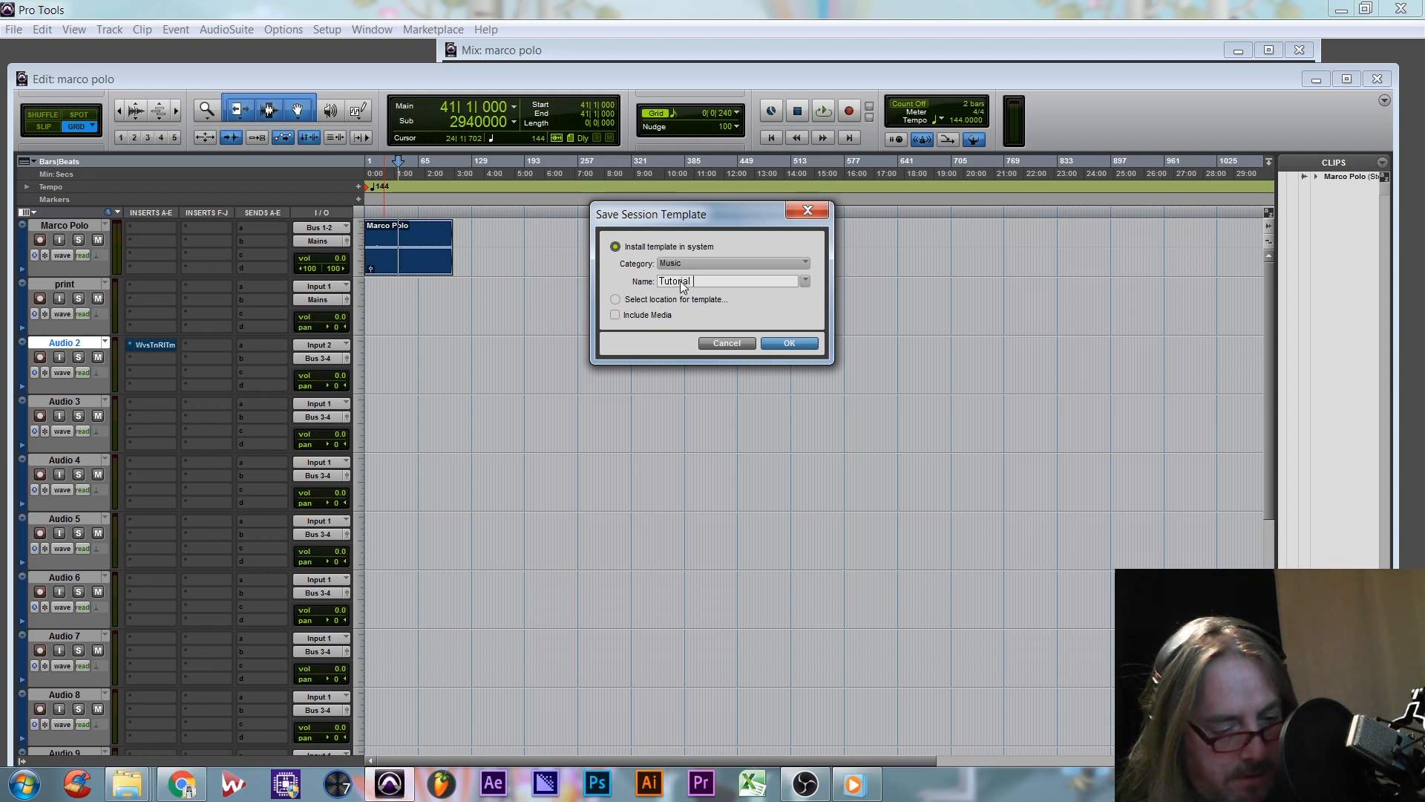
text( Setu)
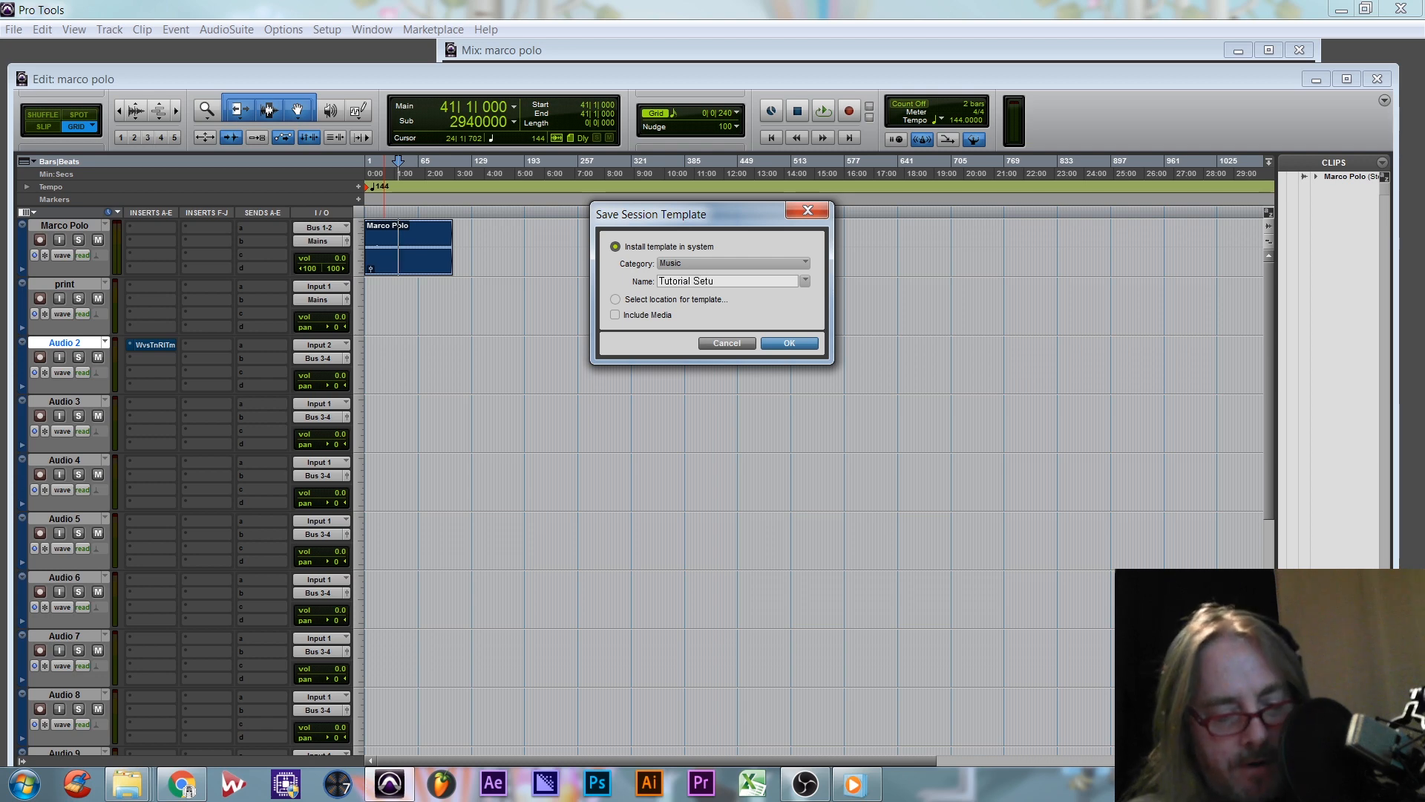
text(p Session)
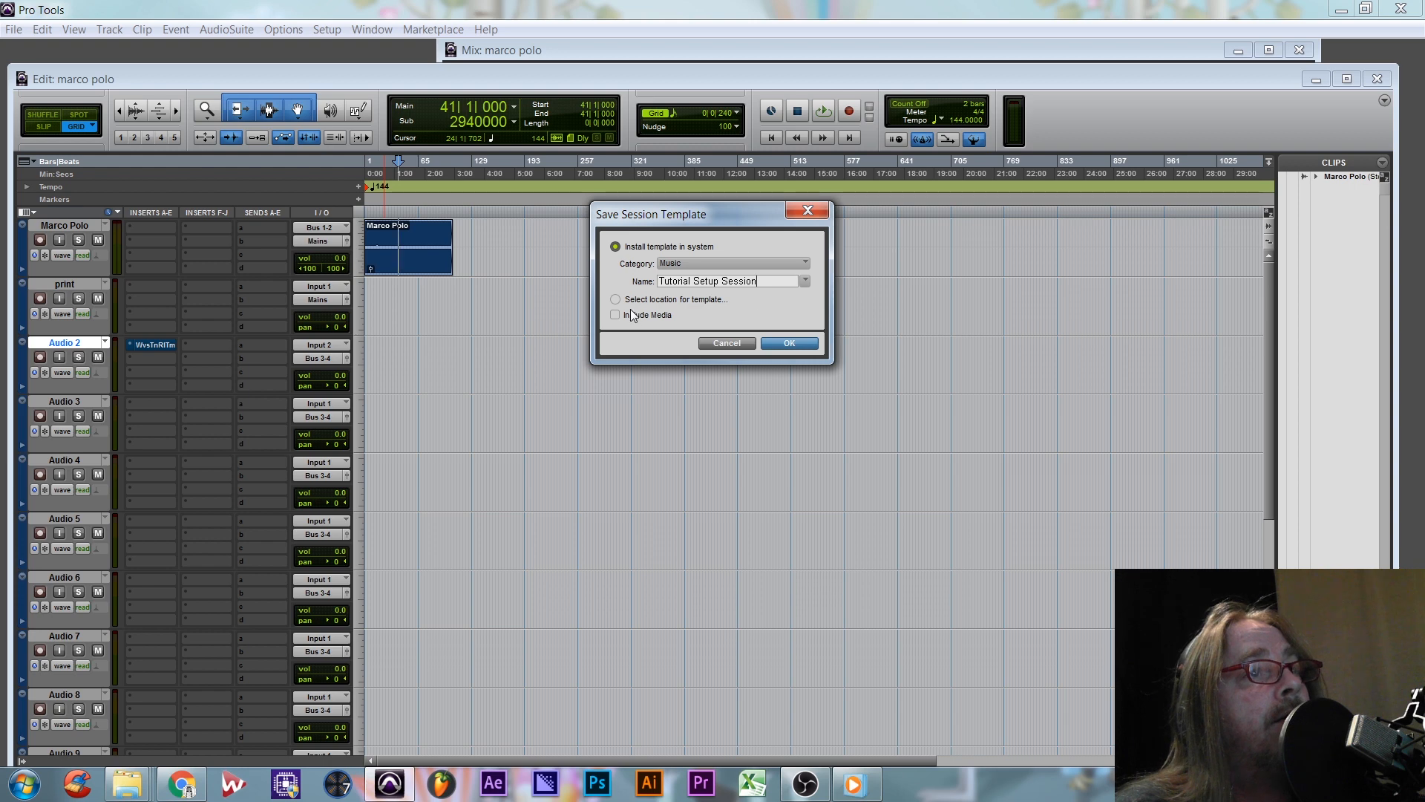
click(791, 343)
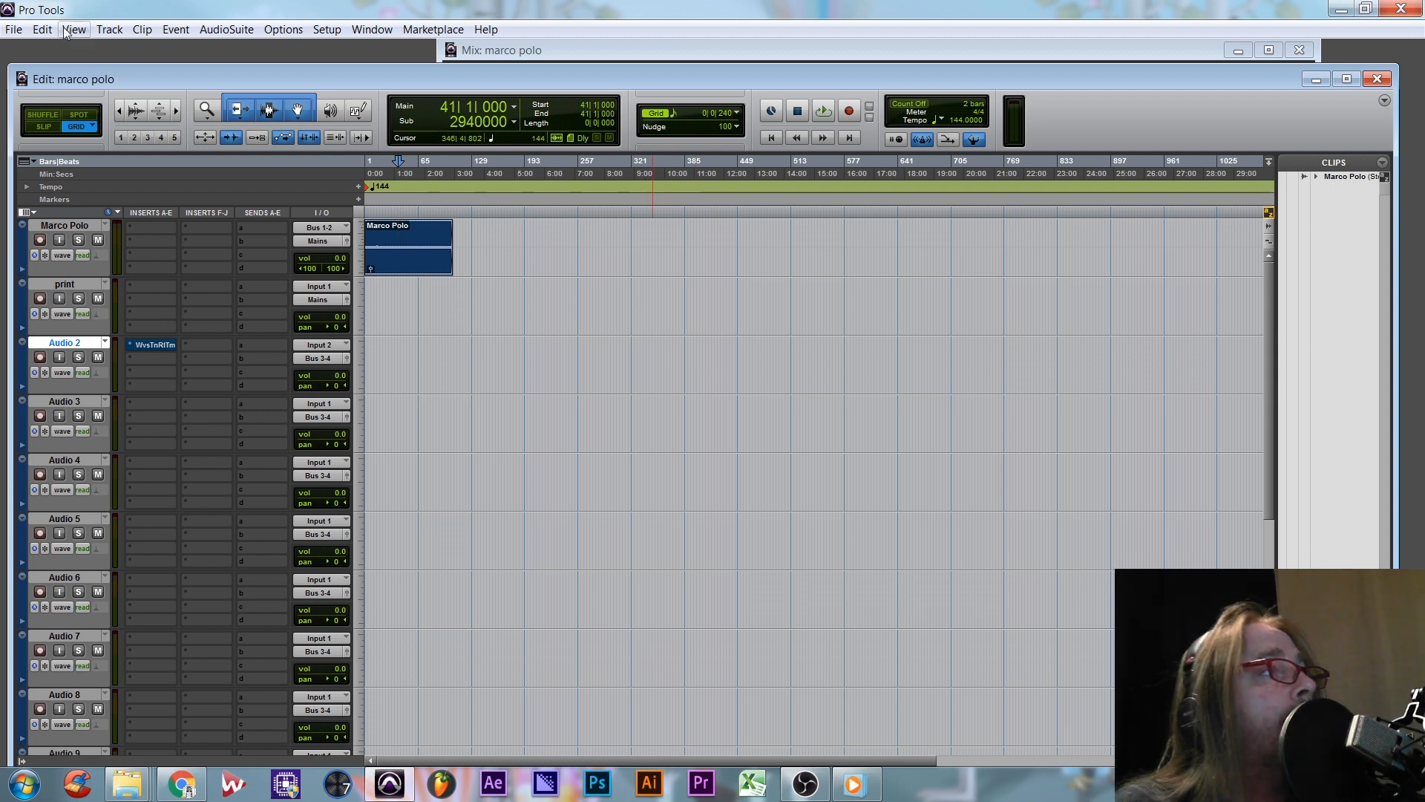
- Close the marco polo session and save its changes
click(13, 30)
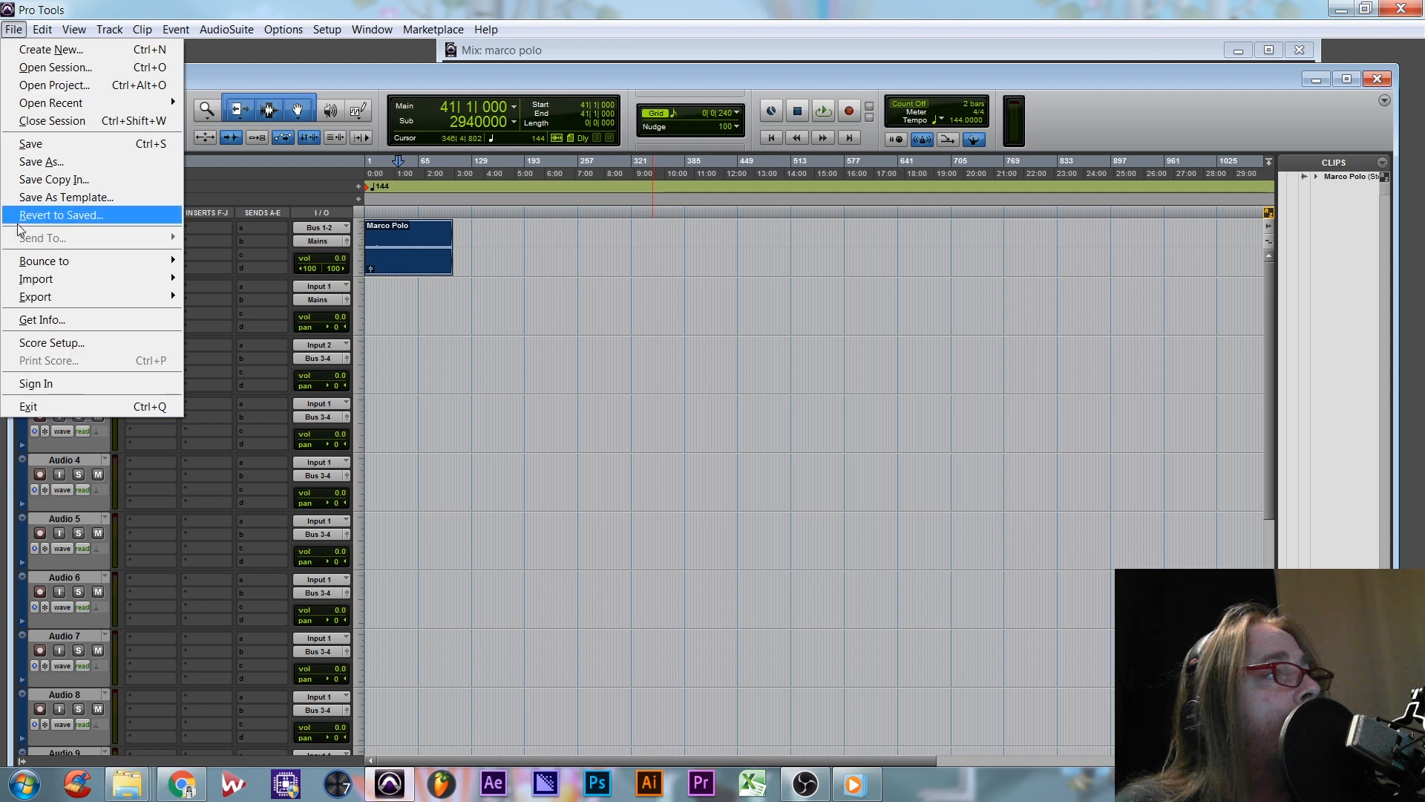
click(52, 120)
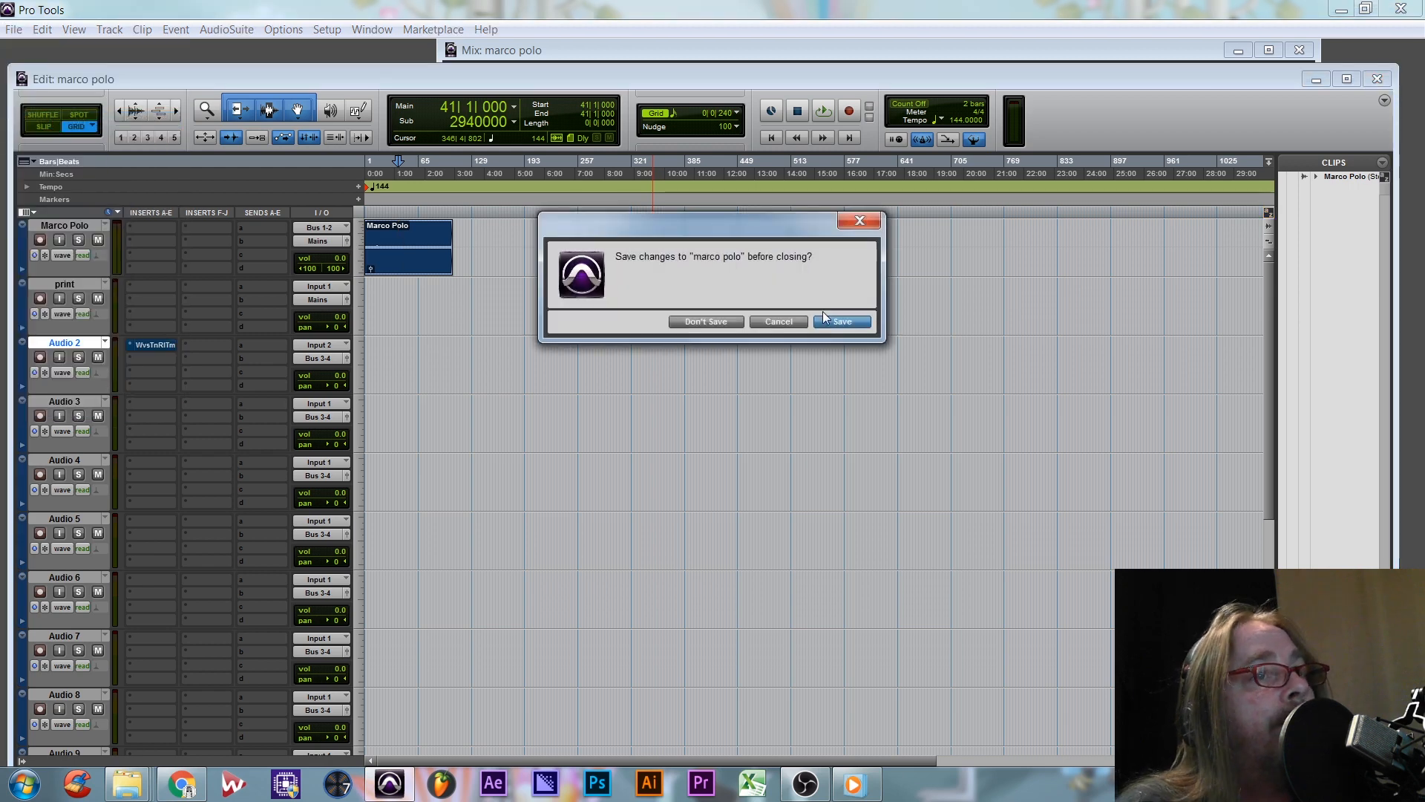
click(846, 321)
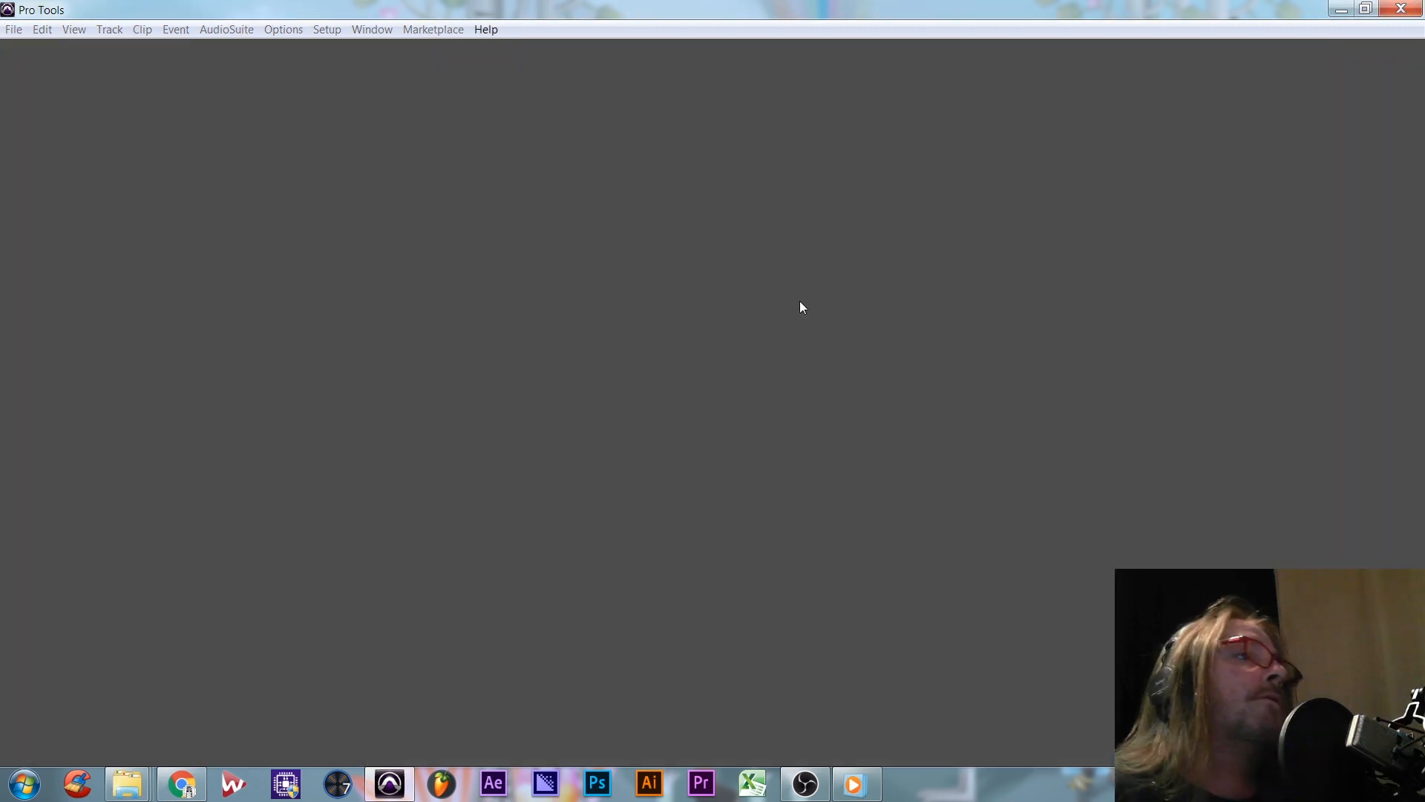
- Start creating a new session from a template and find Tutorial Setup Session in the Music template group
click(15, 30)
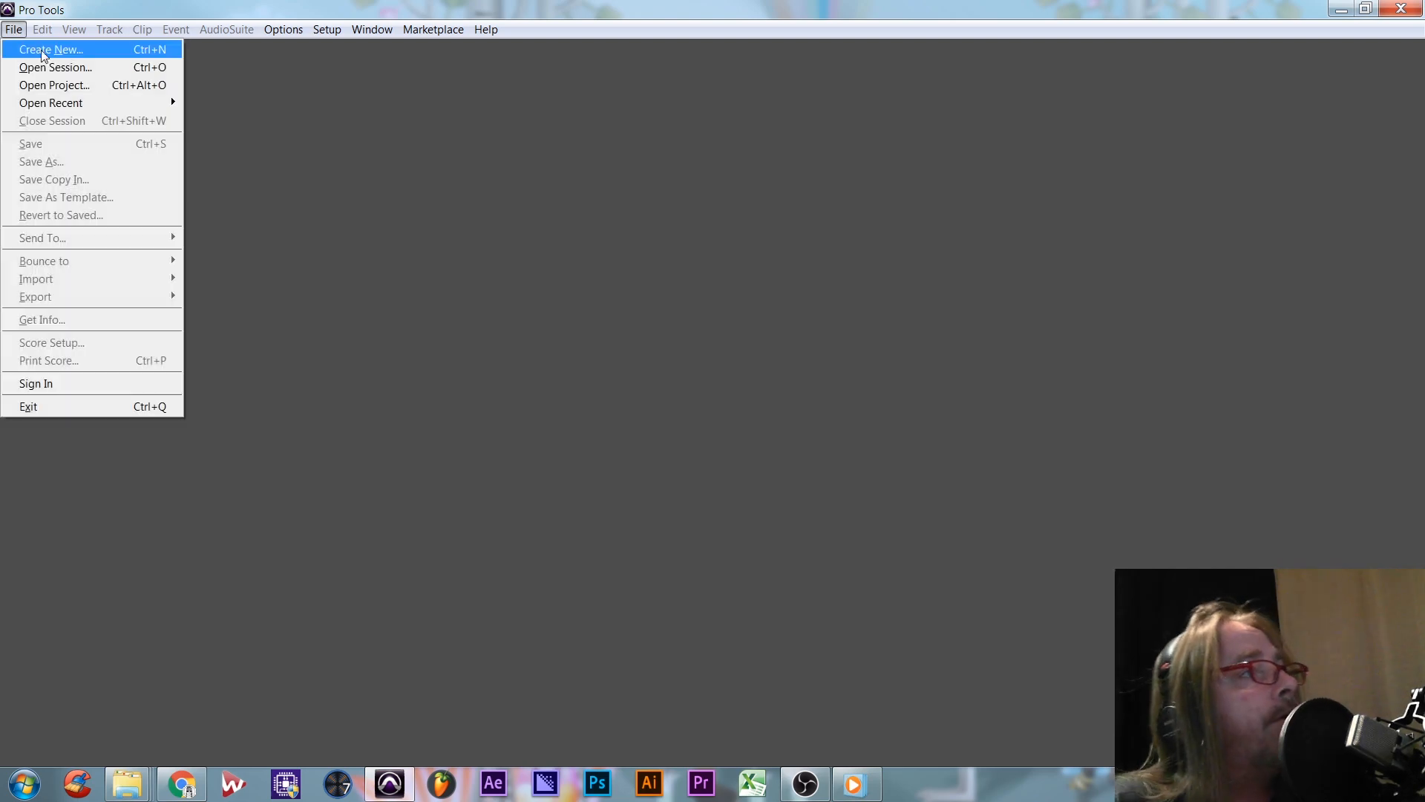
click(45, 50)
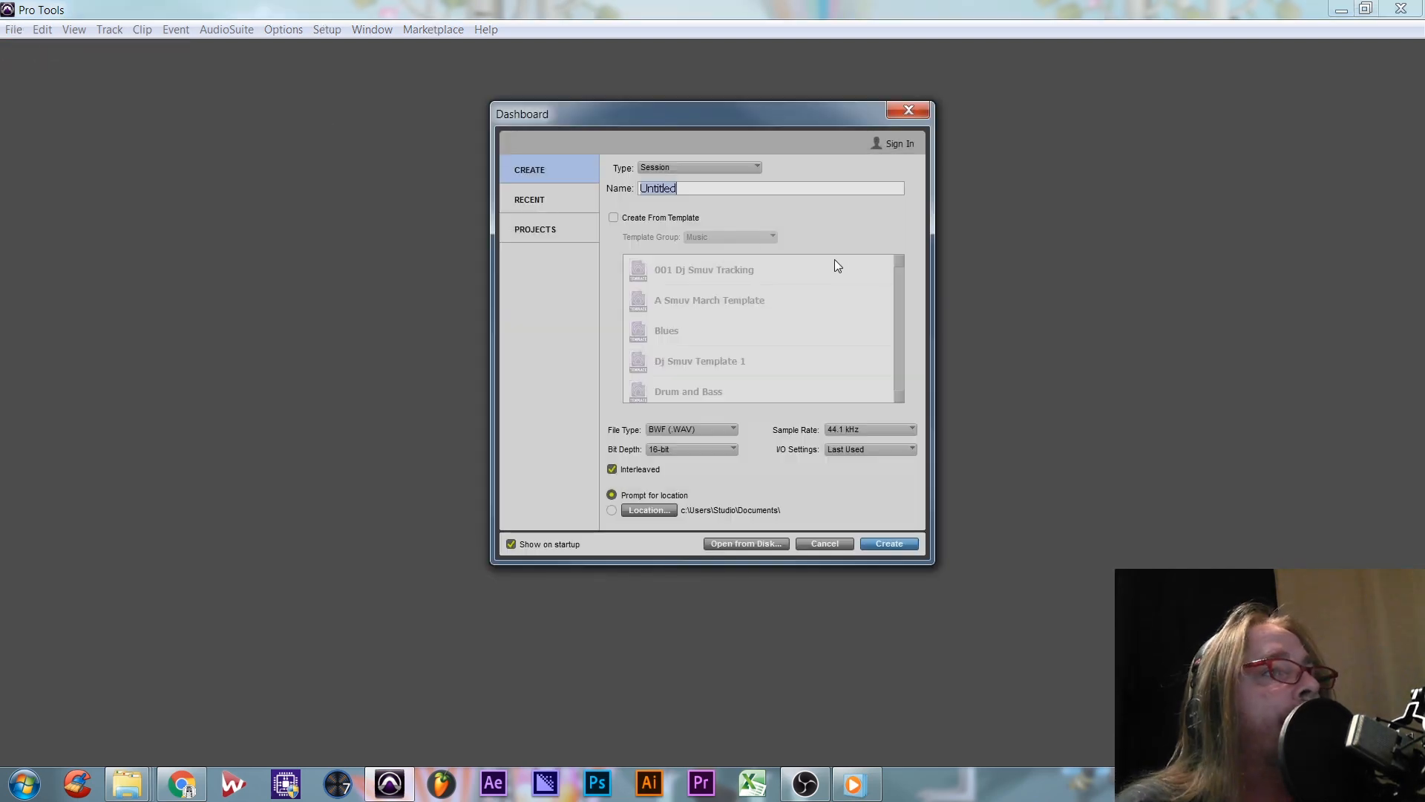
click(615, 217)
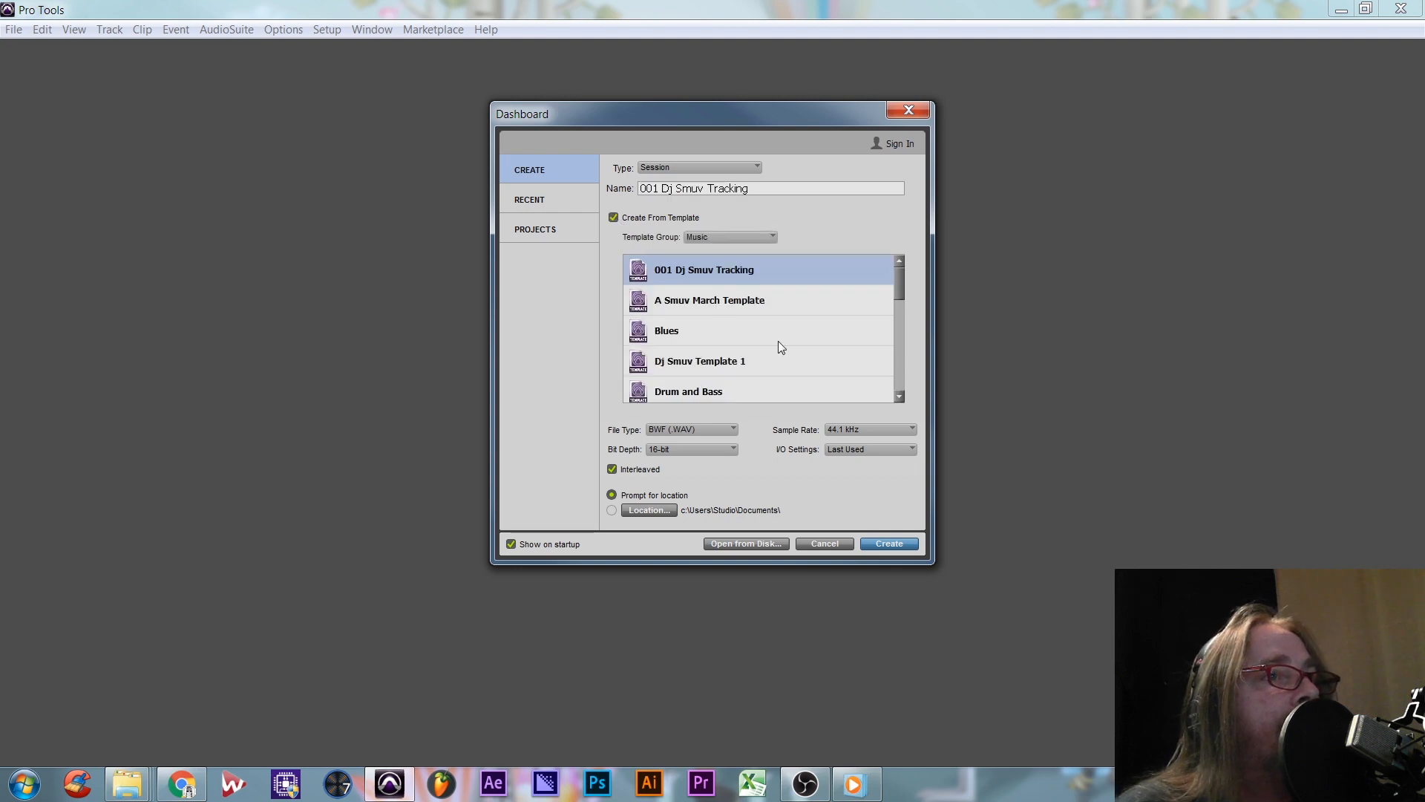
click(675, 373)
scroll(675, 375, down, 5)
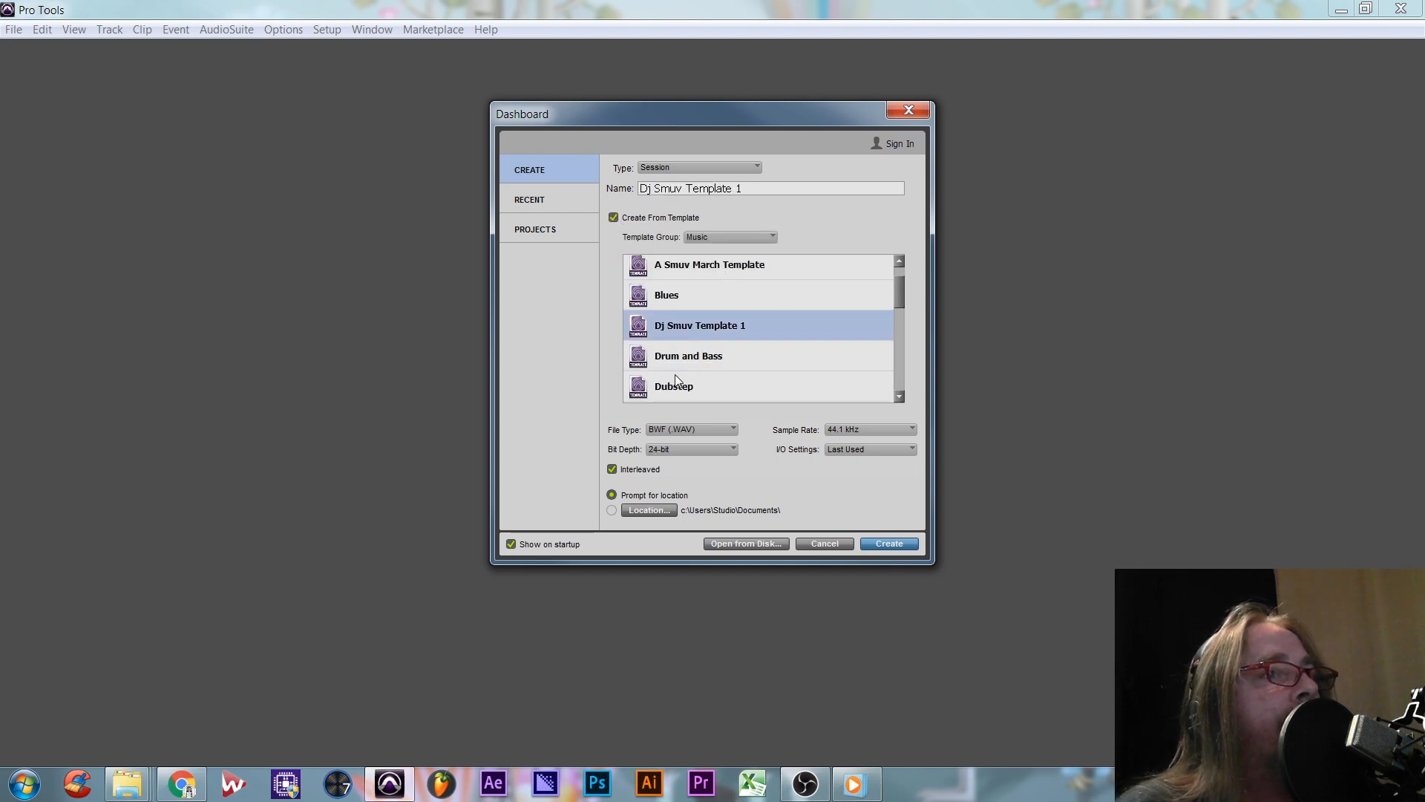
scroll(677, 379, down, 8)
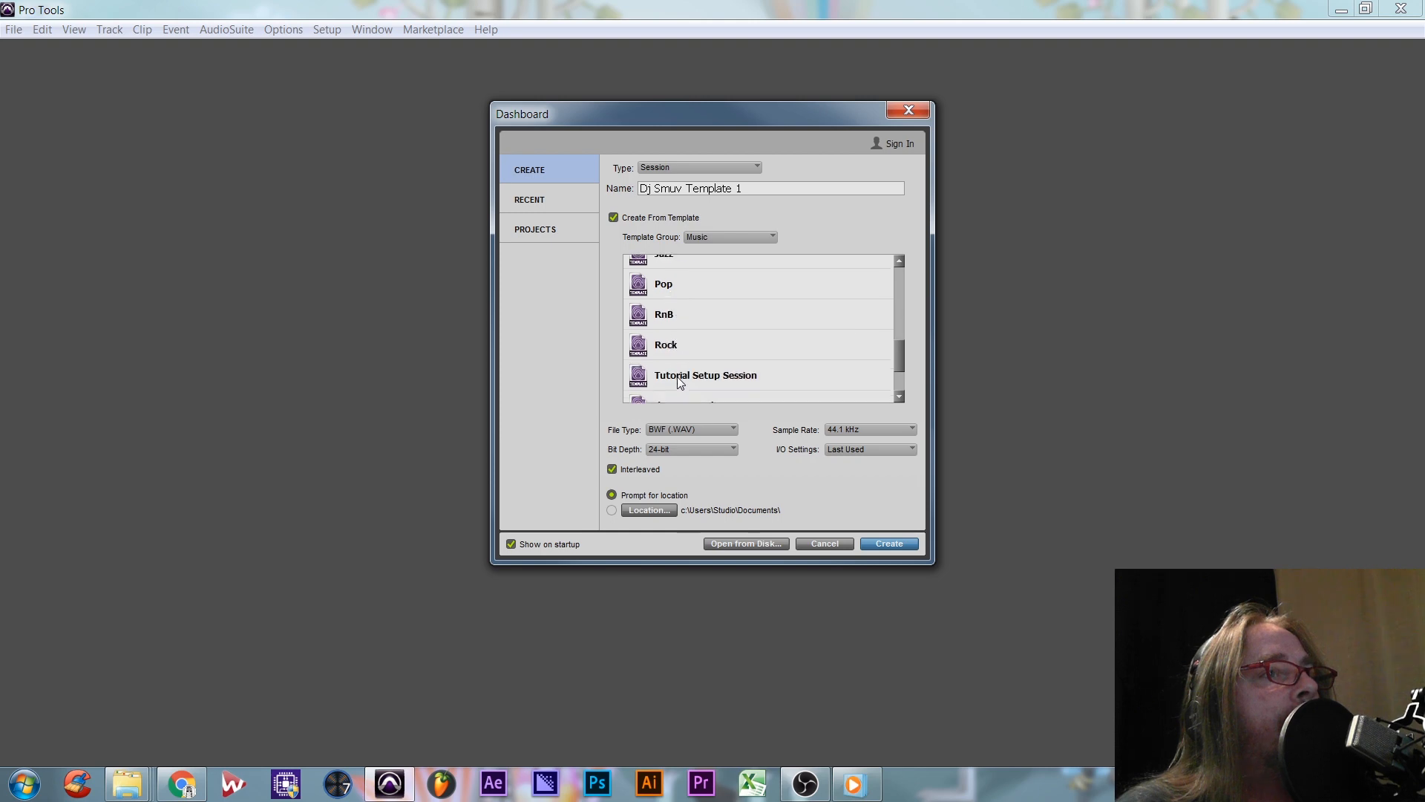